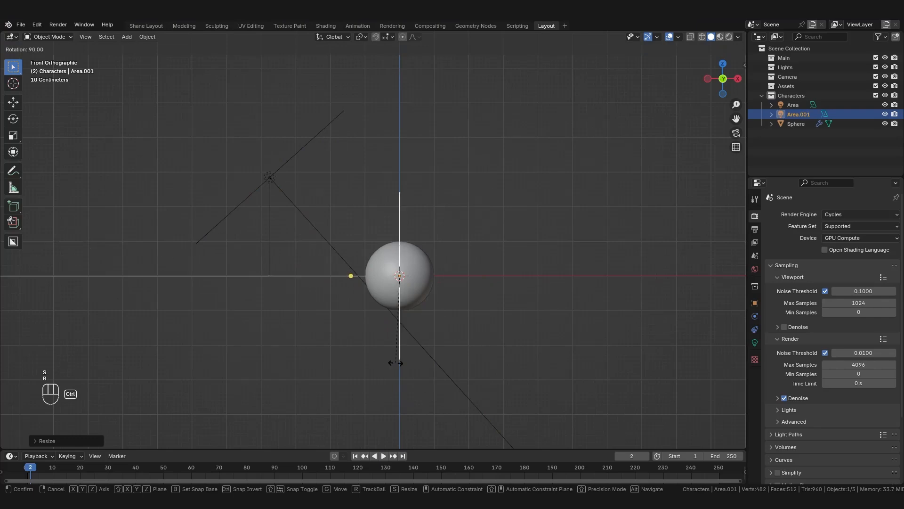
# - Rotate the duplicated area light Area.001 by 90 degrees and place it to the right of the sphere, facing it
pyautogui.click(395, 361)
pyautogui.press('g')
pyautogui.click(519, 295)
# - Duplicate Area.001 in top view, then rotate, enlarge and centre the copy behind the sphere so that it faces the sphere
pyautogui.scroll(-5, 519, 292)
pyautogui.press('KP_7')
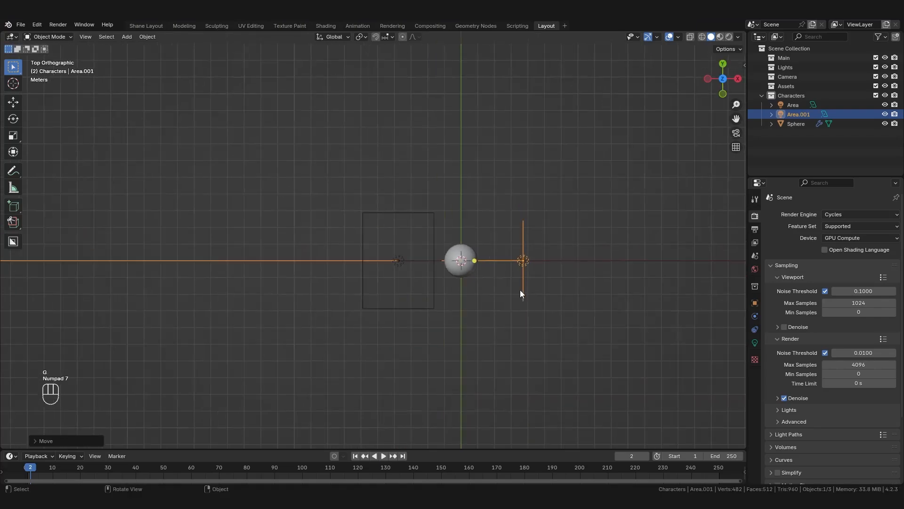
pyautogui.hotkey('shift', 'd')
pyautogui.click(494, 176)
pyautogui.press('r')
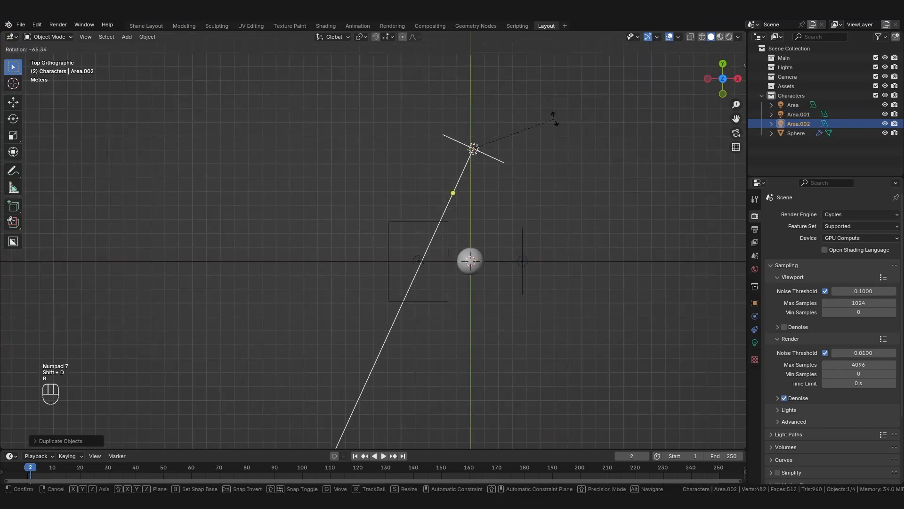
pyautogui.click(528, 87)
pyautogui.scroll(1, 514, 141)
pyautogui.press('s')
pyautogui.press('g')
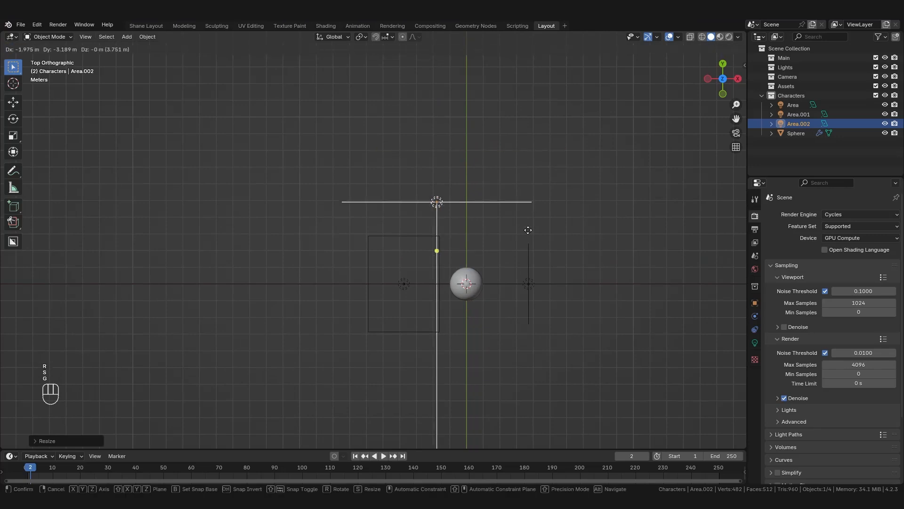
pyautogui.click(557, 234)
# - Show the light settings of the original area light and open its power value for editing
pyautogui.click(417, 298)
pyautogui.click(755, 342)
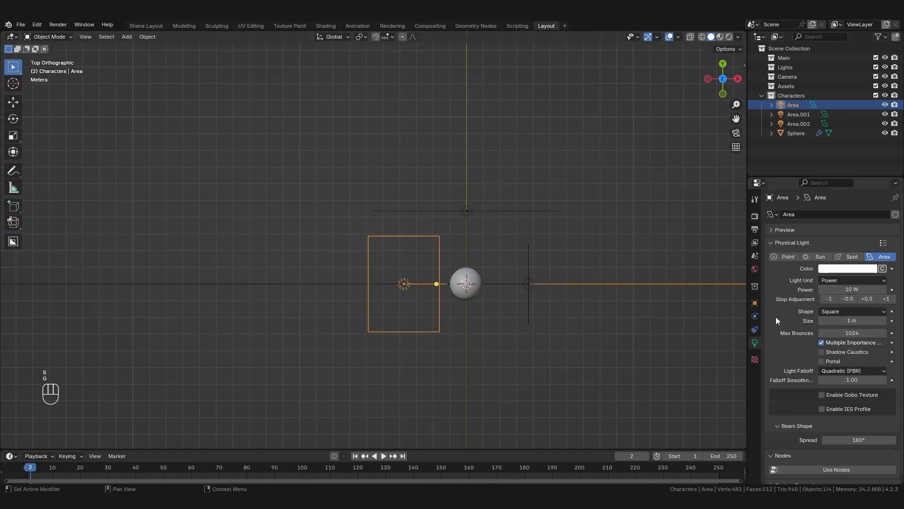
pyautogui.click(852, 289)
pyautogui.press('Escape')
# - Set the power of the area light to the right of the sphere to 30 W
pyautogui.click(529, 264)
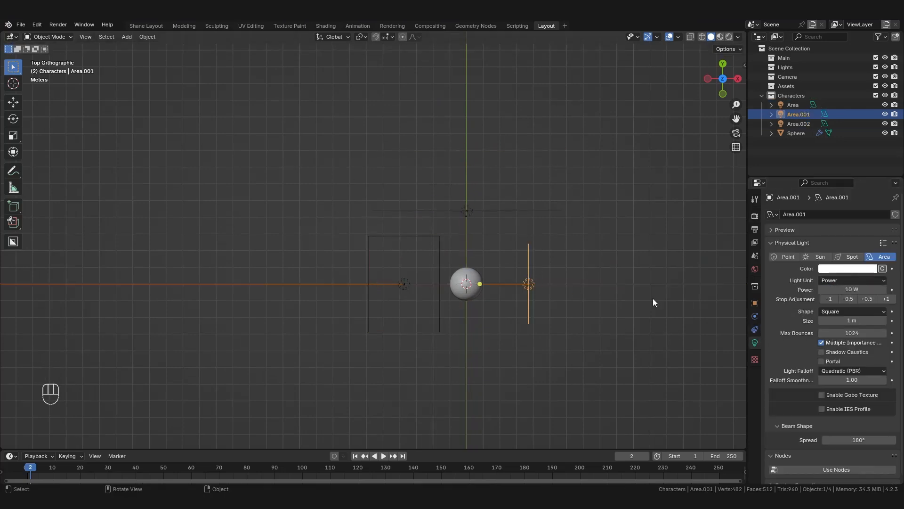
pyautogui.click(852, 289)
pyautogui.write('3')
pyautogui.press('Return')
# - Set the power of the area light behind the sphere to 250 W
pyautogui.click(467, 211)
pyautogui.click(851, 288)
pyautogui.write('250')
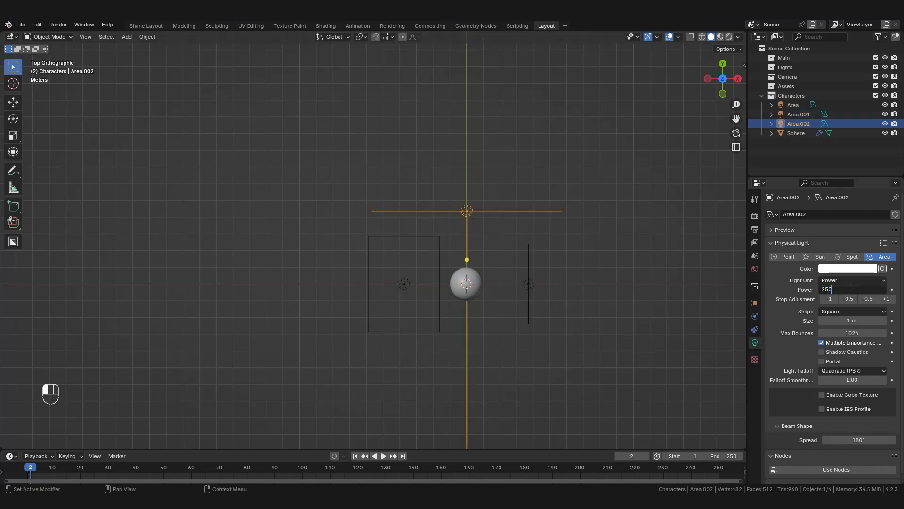
pyautogui.press('Return')
# - Add a camera to the Camera collection
pyautogui.click(787, 76)
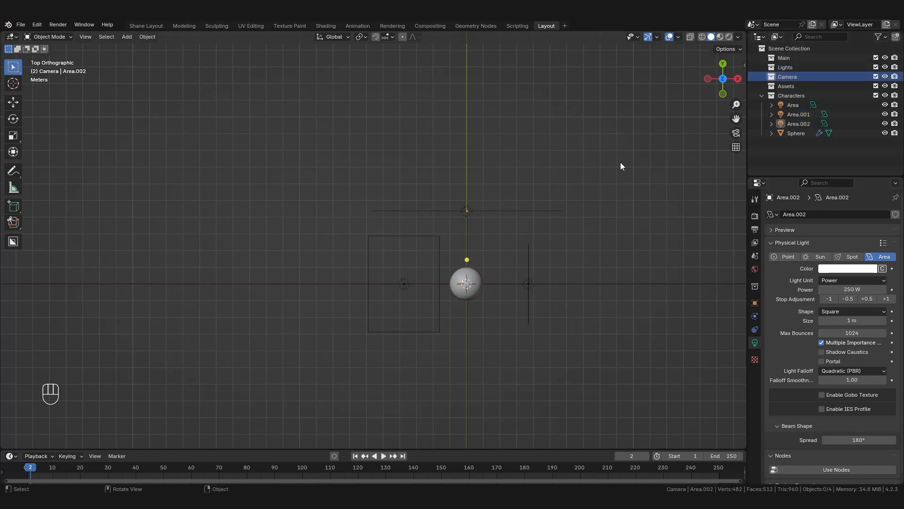
pyautogui.hotkey('shift', 'a')
pyautogui.moveTo(486, 235)
pyautogui.click(549, 236)
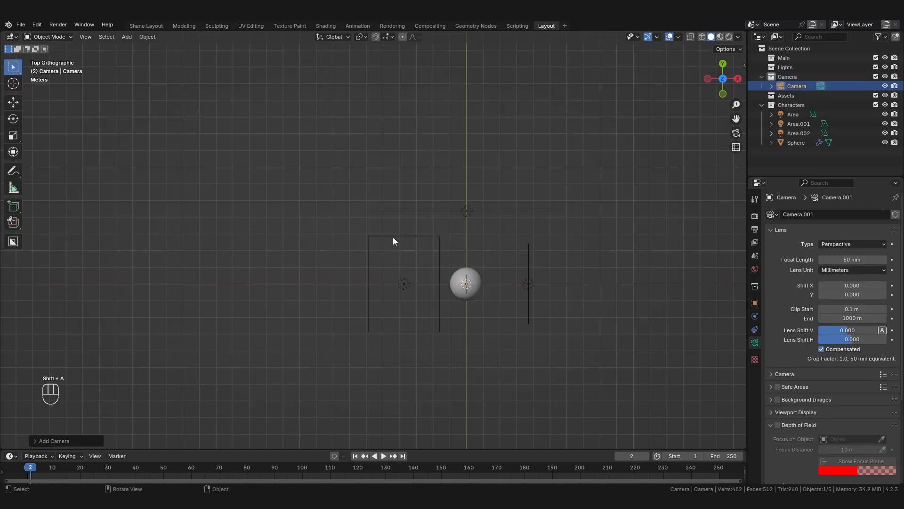
# - Look through the camera, frame the sphere centrally from the front with Camera to View enabled, and disable that lock
pyautogui.press('KP_0')
pyautogui.press('n')
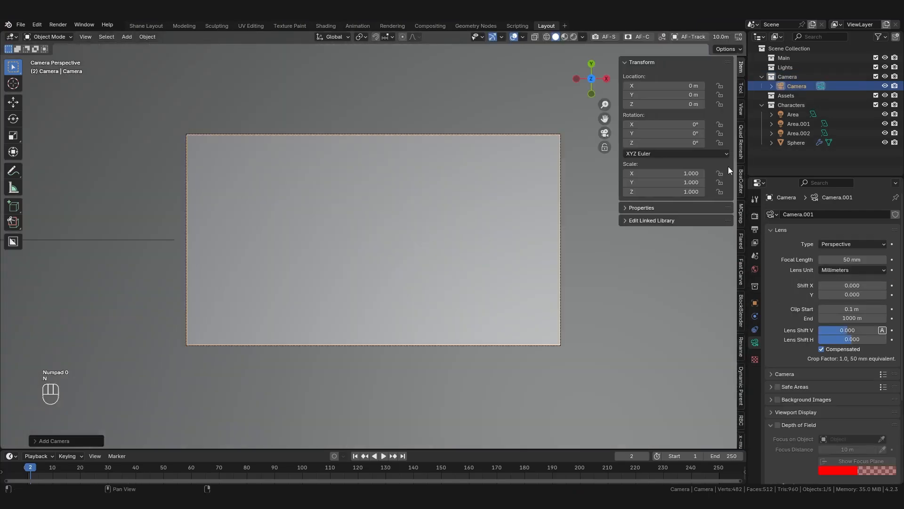
pyautogui.click(742, 109)
pyautogui.click(671, 191)
pyautogui.scroll(-5, 392, 222)
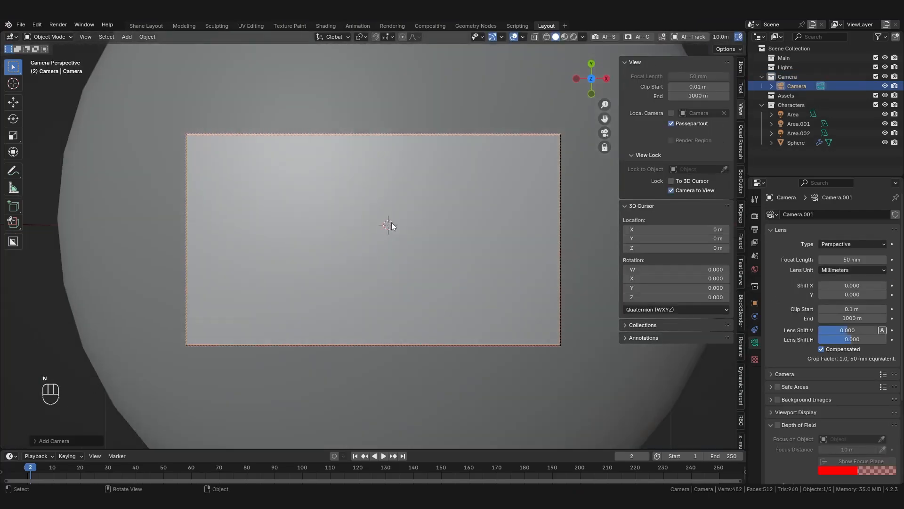
pyautogui.moveTo(394, 231); pyautogui.dragTo(377, 240, button='middle')
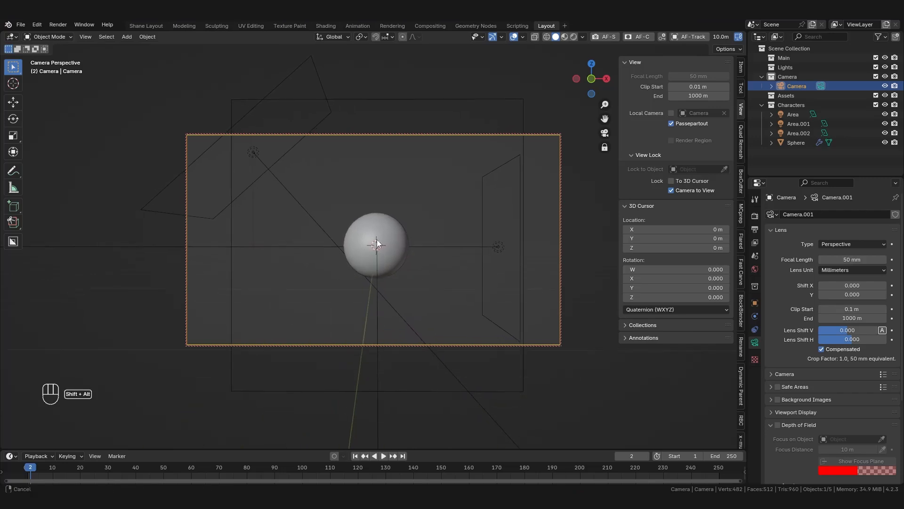
pyautogui.scroll(1, 377, 239)
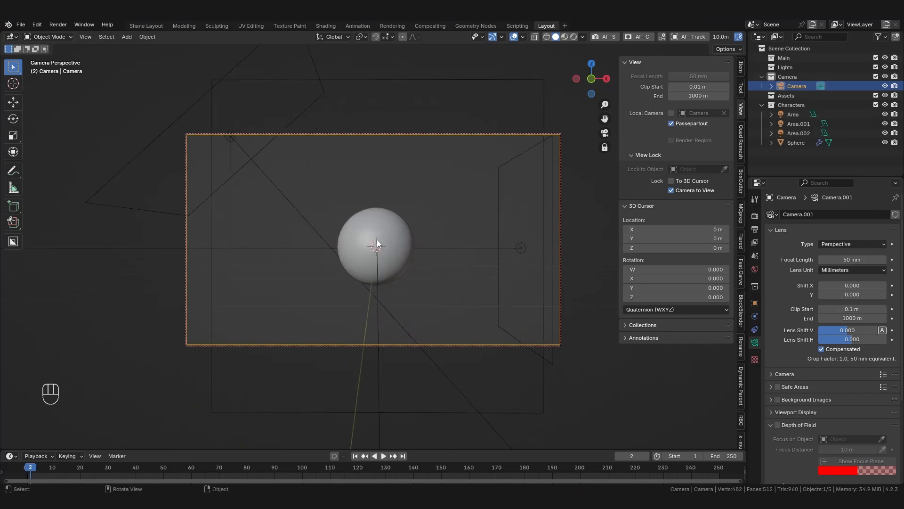
pyautogui.click(671, 190)
# - Preview the lighting on the sphere in rendered shading with the overlays hidden
pyautogui.click(573, 37)
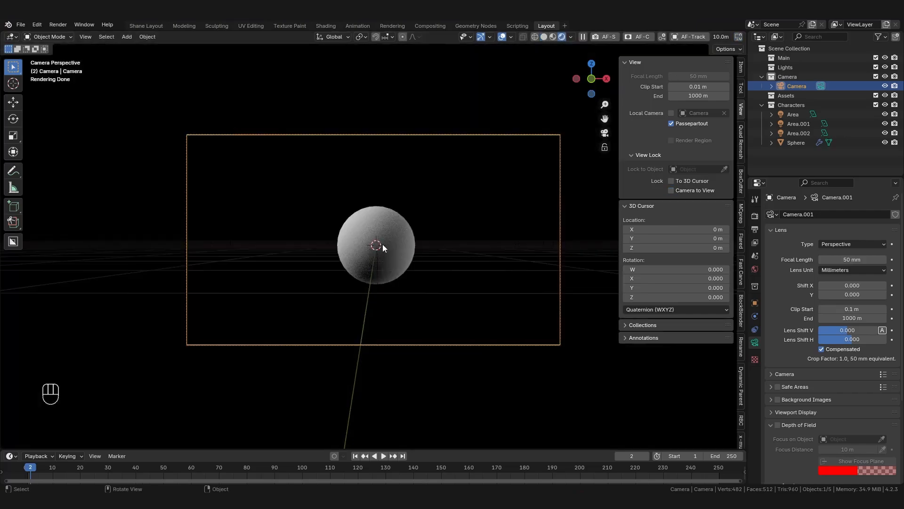
pyautogui.scroll(2, 347, 267)
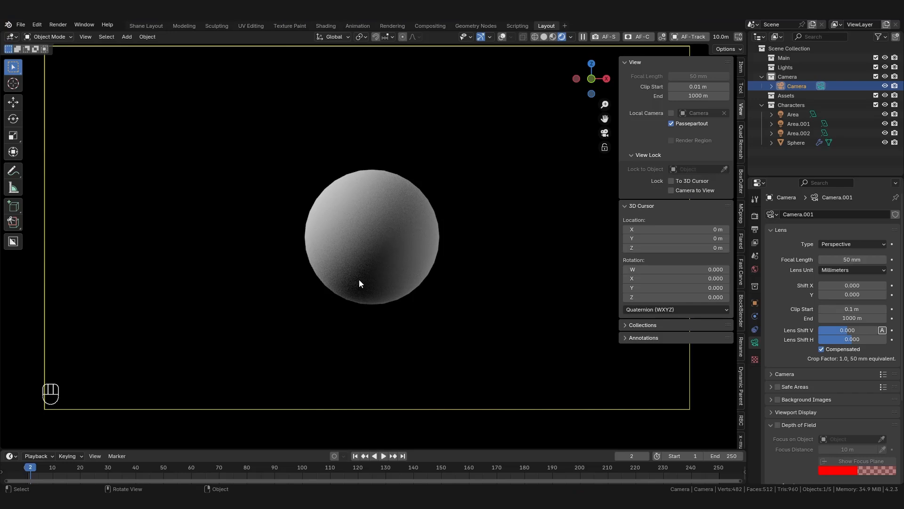
# - Show the scene in wireframe with overlays and set the power of the area light right of the sphere to 5 W
pyautogui.click(535, 37)
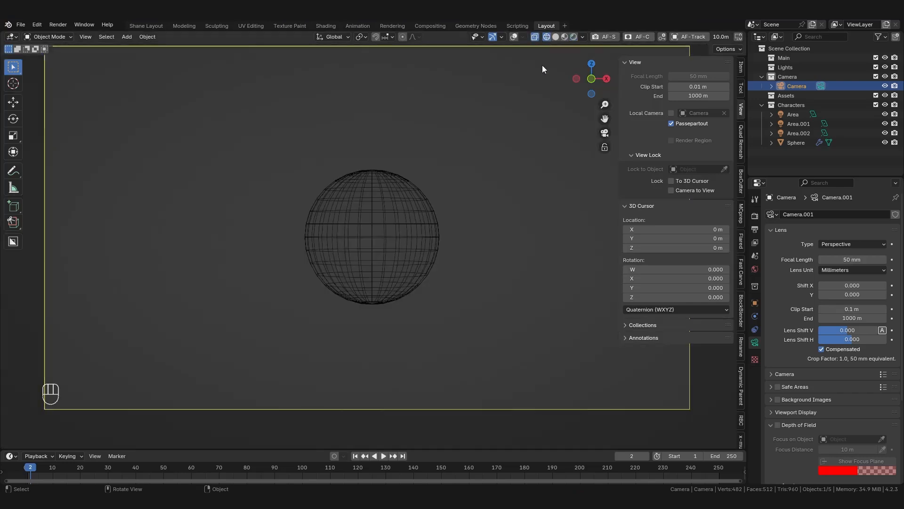
pyautogui.click(514, 36)
pyautogui.scroll(-3, 444, 229)
pyautogui.click(513, 229)
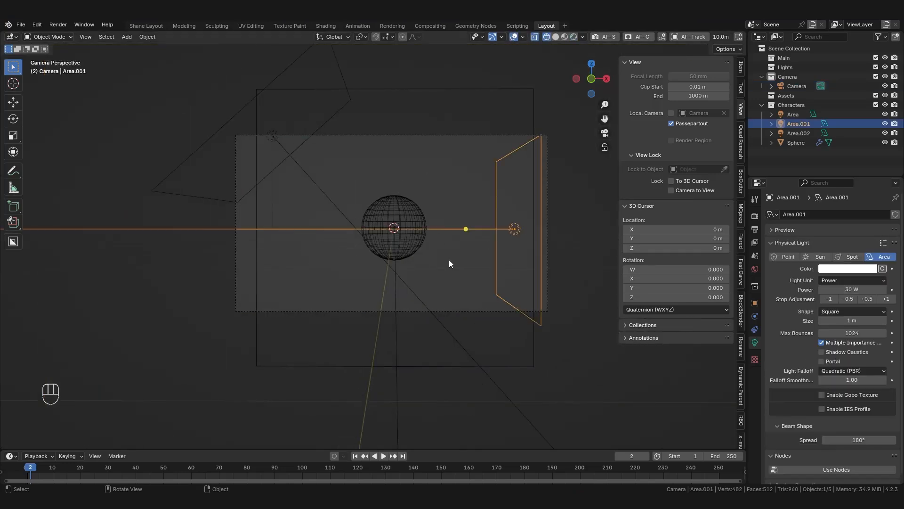
pyautogui.click(848, 288)
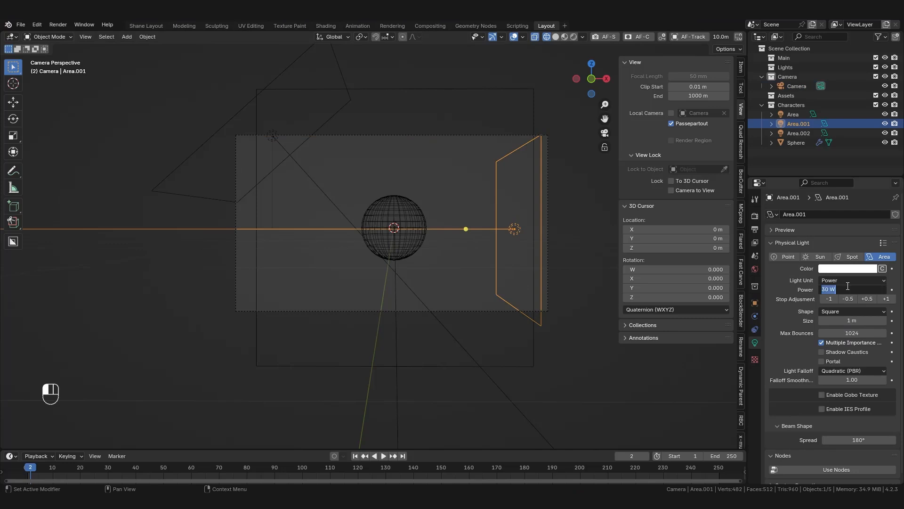
pyautogui.write('5')
pyautogui.press('Return')
# - Check the adjusted right-hand light in rendered shading and hide the overlays
pyautogui.click(572, 37)
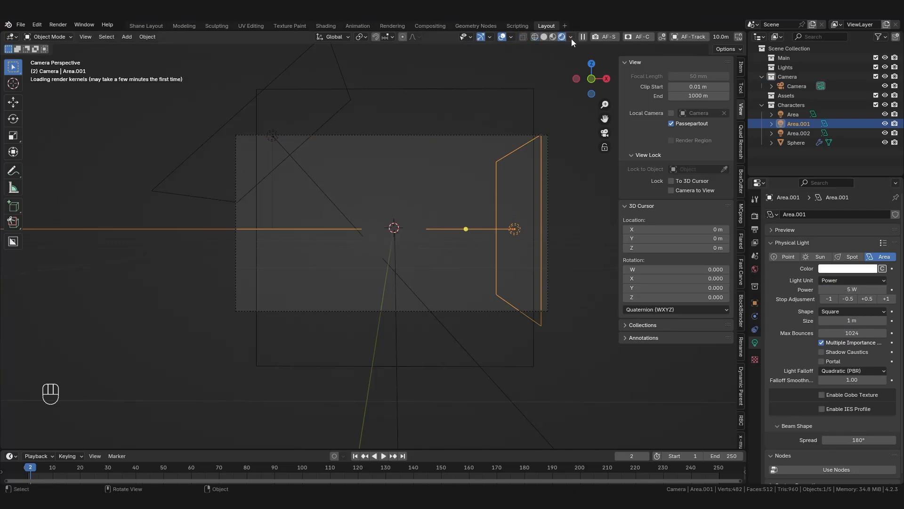
pyautogui.scroll(2, 405, 203)
pyautogui.click(502, 37)
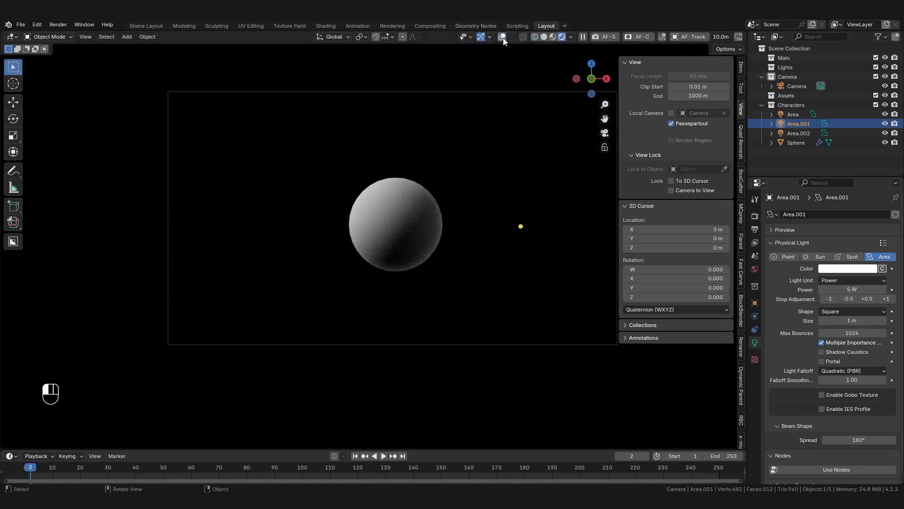
# - Create a new material named Mat.Clay for the sphere in the Shading workspace, with overlays shown
pyautogui.click(387, 203)
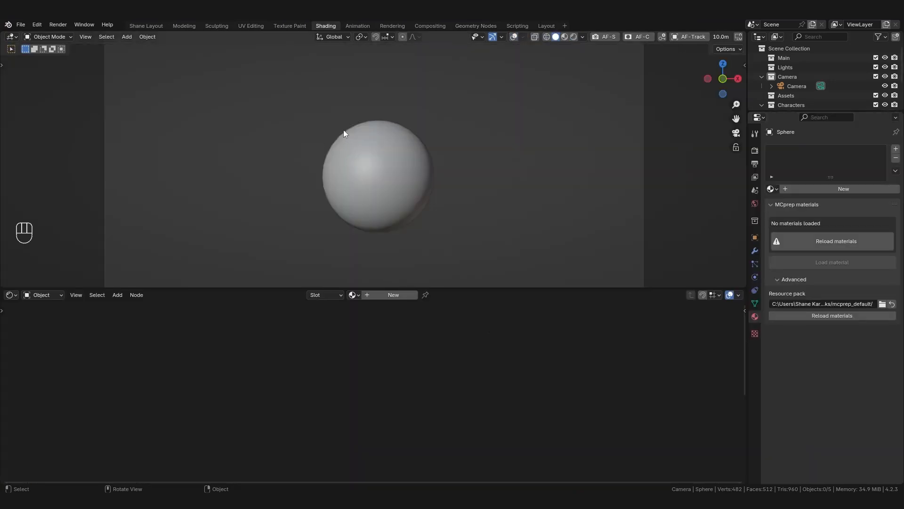
pyautogui.click(514, 37)
pyautogui.click(372, 173)
pyautogui.click(386, 296)
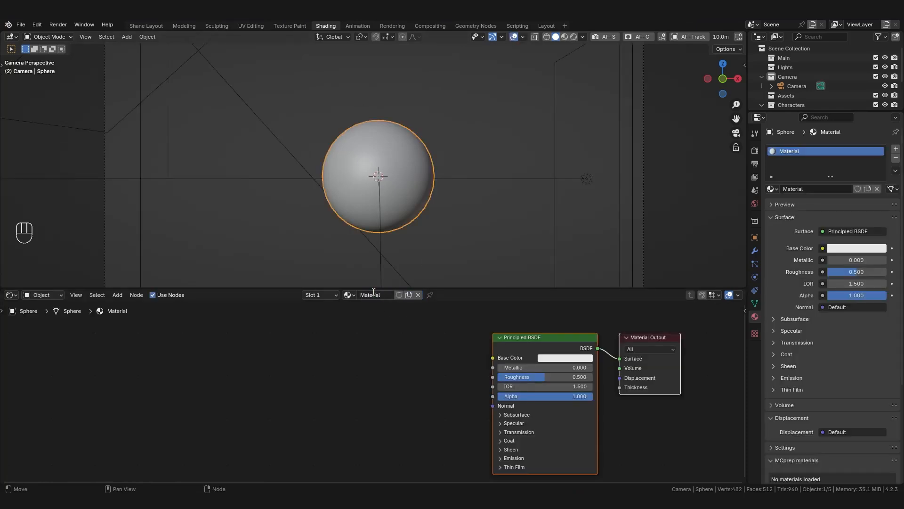
pyautogui.doubleClick(374, 293)
pyautogui.write('Mat.Clay')
pyautogui.press('Return')
# - Switch the Shading workspace viewport to rendered shading and examine the light and shadow on the sphere
pyautogui.click(508, 339)
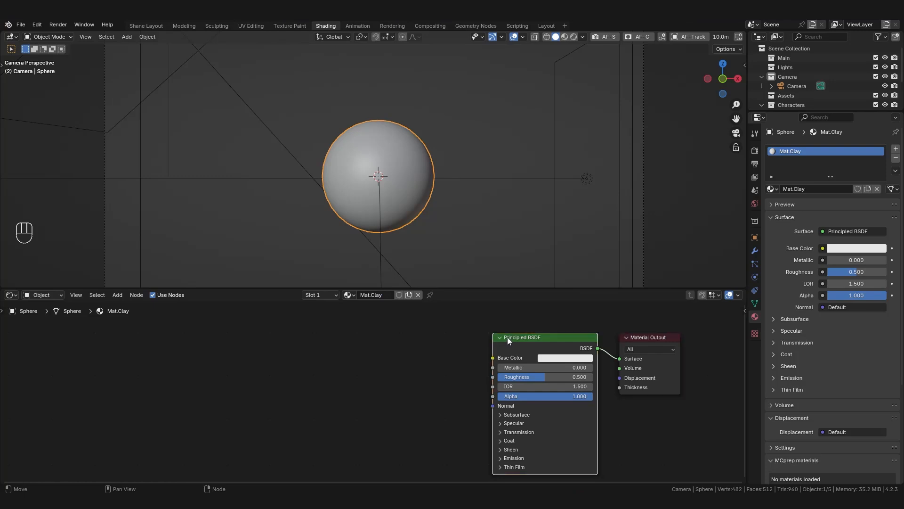
pyautogui.scroll(-1, 509, 339)
pyautogui.moveTo(450, 354); pyautogui.dragTo(359, 349, button='middle')
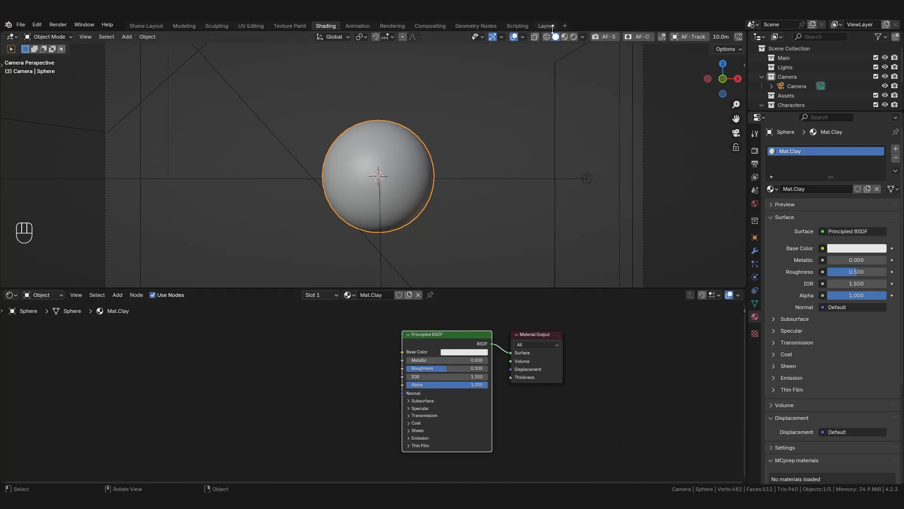
pyautogui.click(573, 37)
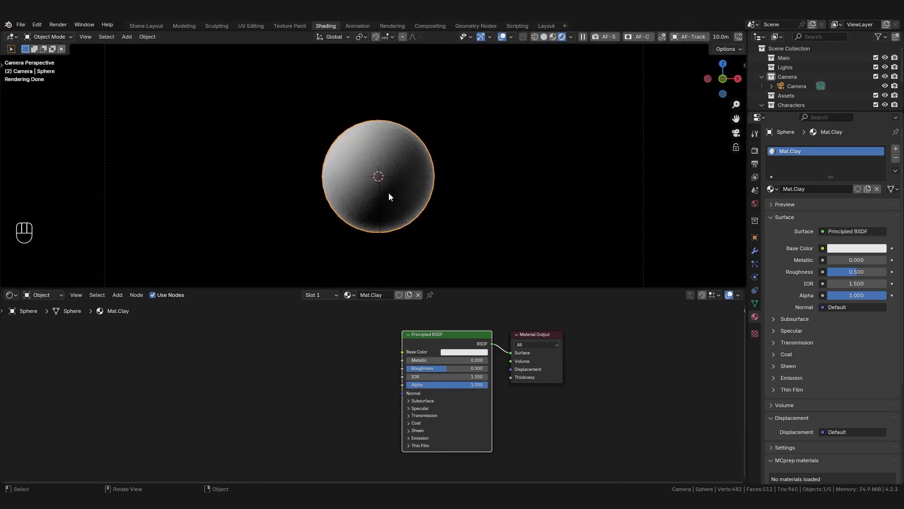
pyautogui.scroll(1, 387, 190)
pyautogui.scroll(1, 361, 154)
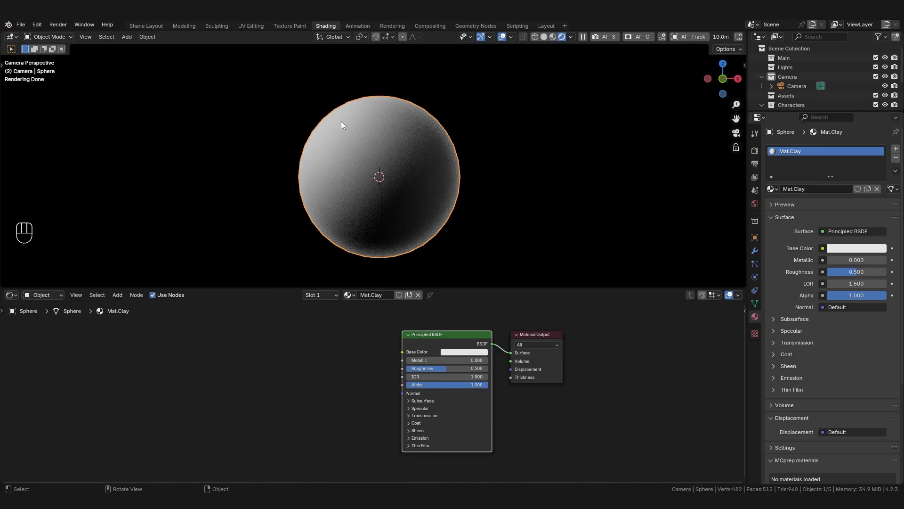
# - Add a Voronoi Texture node and connect its Distance output to the Base Color of the Principled BSDF
pyautogui.moveTo(305, 357); pyautogui.dragTo(421, 361, button='middle')
pyautogui.hotkey('shift', 'a')
pyautogui.click(378, 348)
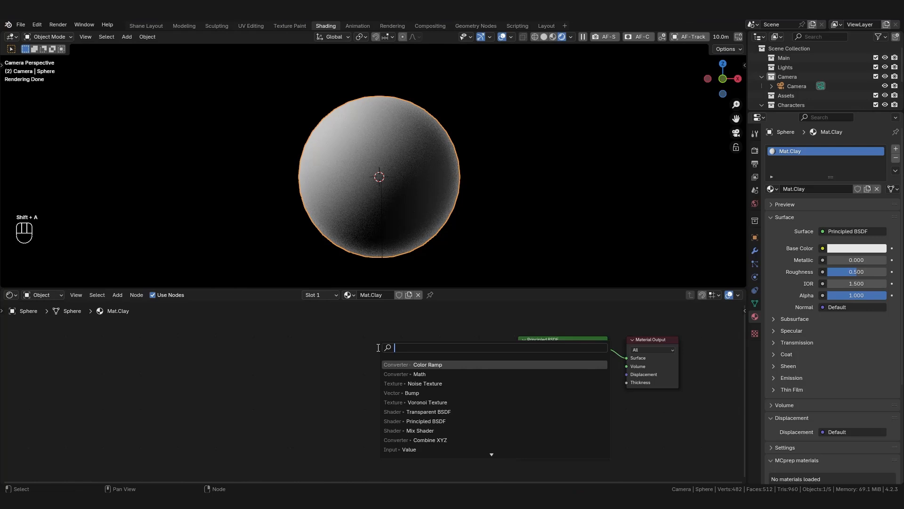
pyautogui.write('vor')
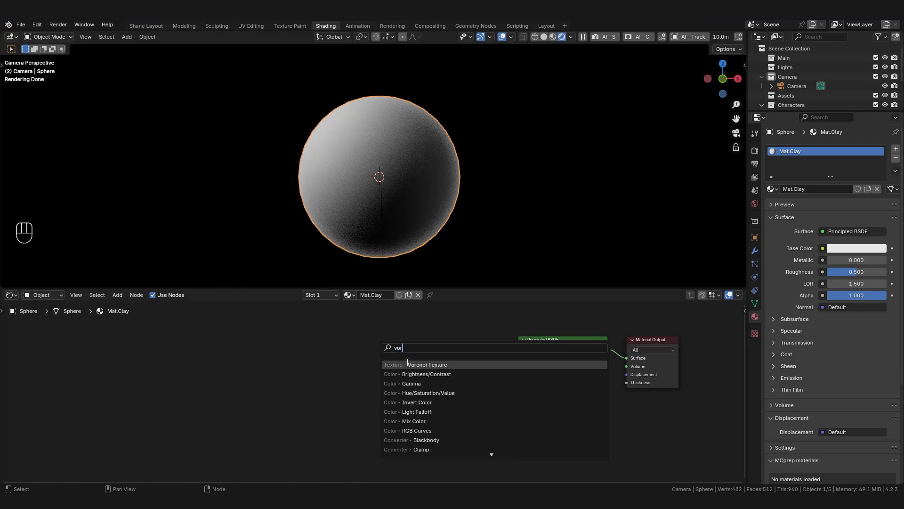
pyautogui.press('Return')
pyautogui.click(310, 348)
pyautogui.moveTo(310, 348); pyautogui.dragTo(519, 357)
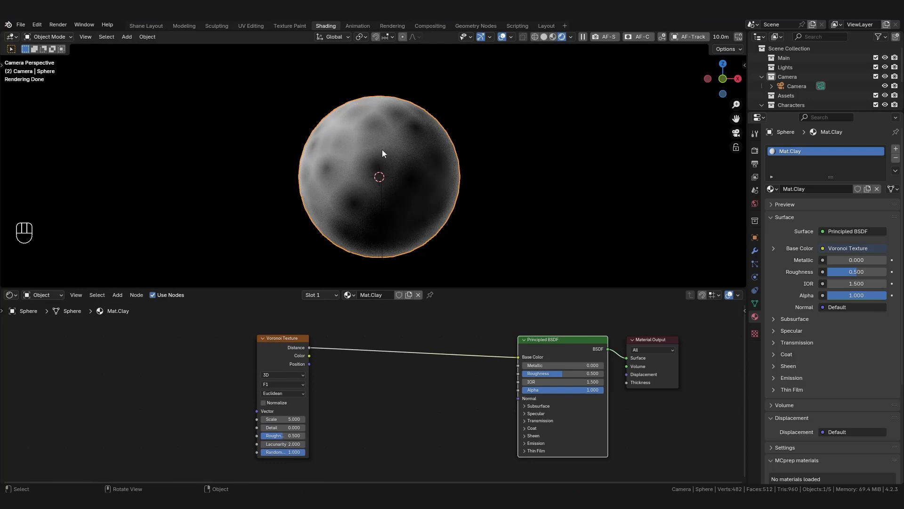
pyautogui.scroll(2, 369, 142)
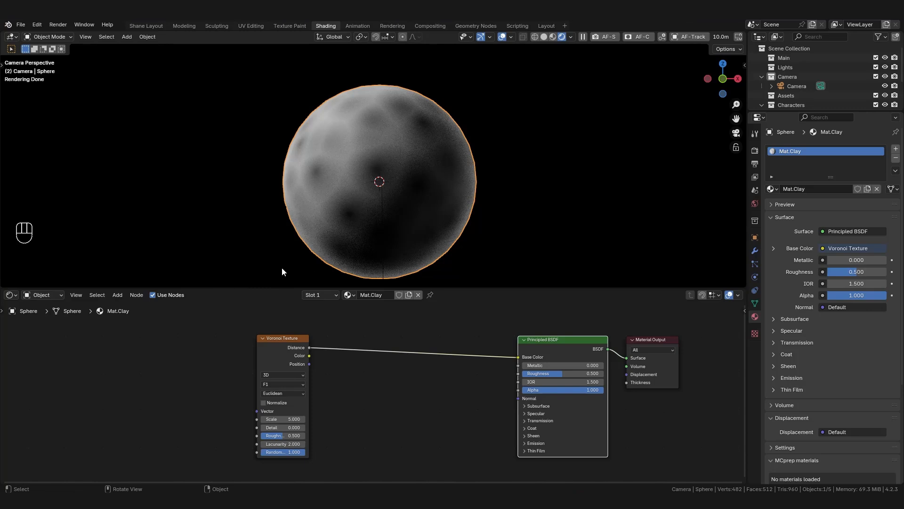
# - Make room beside the Voronoi Texture and insert a Color Ramp between its Distance output and the Base Color
pyautogui.moveTo(283, 339); pyautogui.dragTo(229, 338)
pyautogui.hotkey('shift', 'a')
pyautogui.click(296, 339)
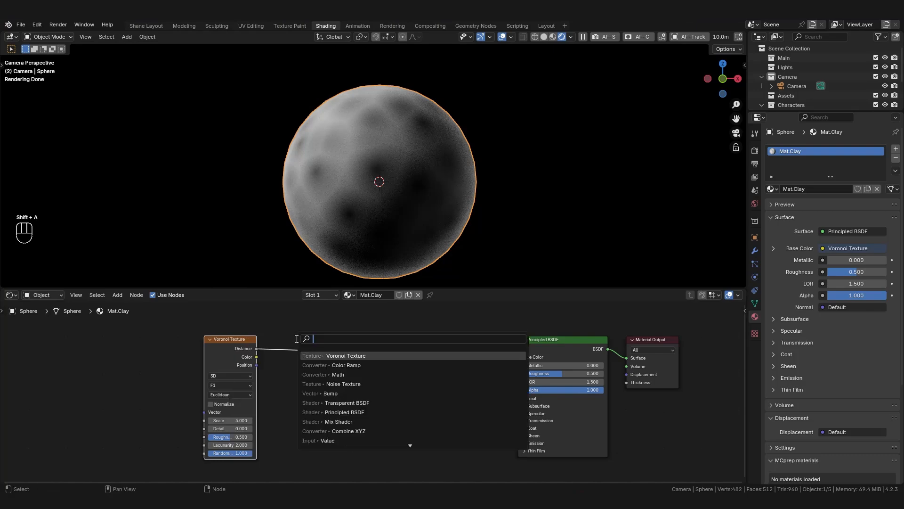
pyautogui.write('colo')
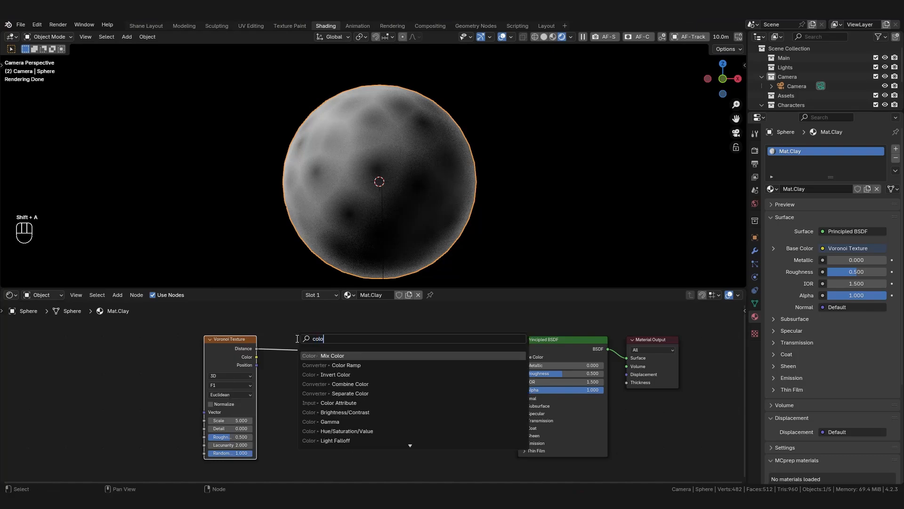
pyautogui.click(326, 365)
pyautogui.click(376, 339)
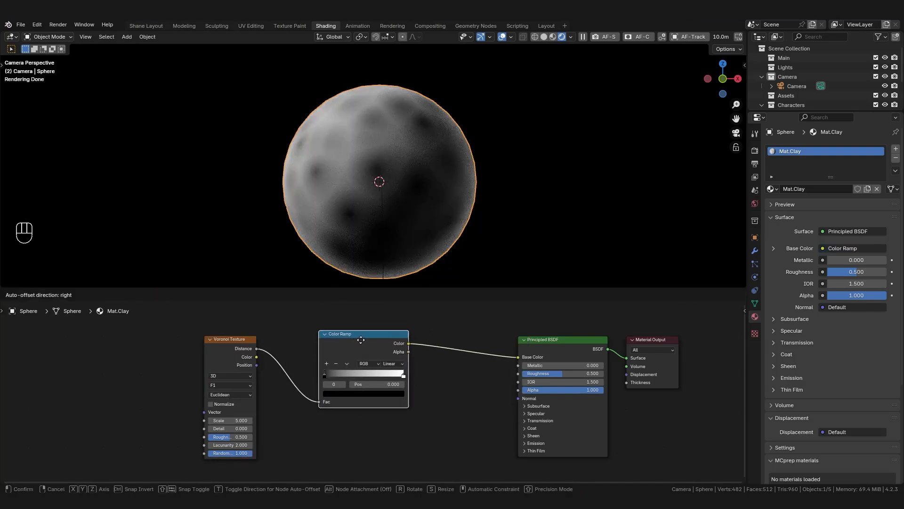
# - Move the Color Ramp's black stop to about position 0.464 and set the ramp's interpolation to B-Spline
pyautogui.scroll(1, 329, 348)
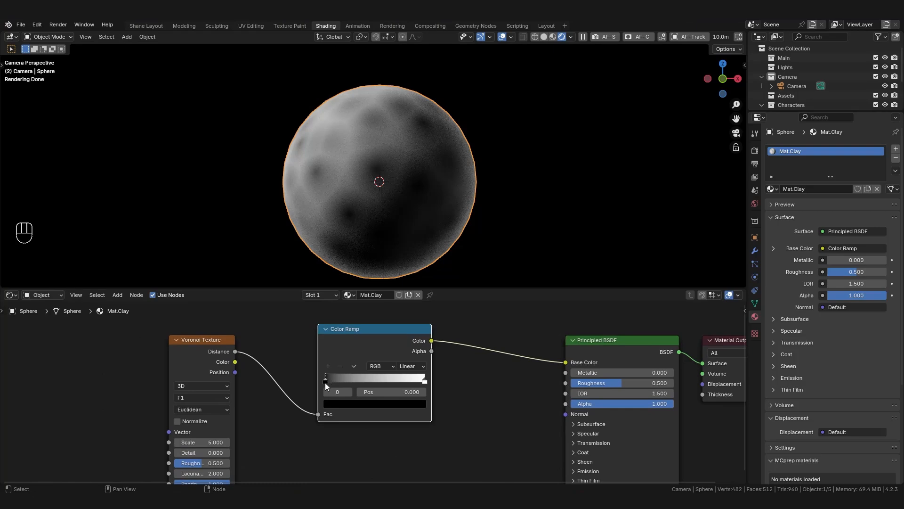
pyautogui.moveTo(325, 383); pyautogui.dragTo(410, 382)
pyautogui.scroll(2, 333, 380)
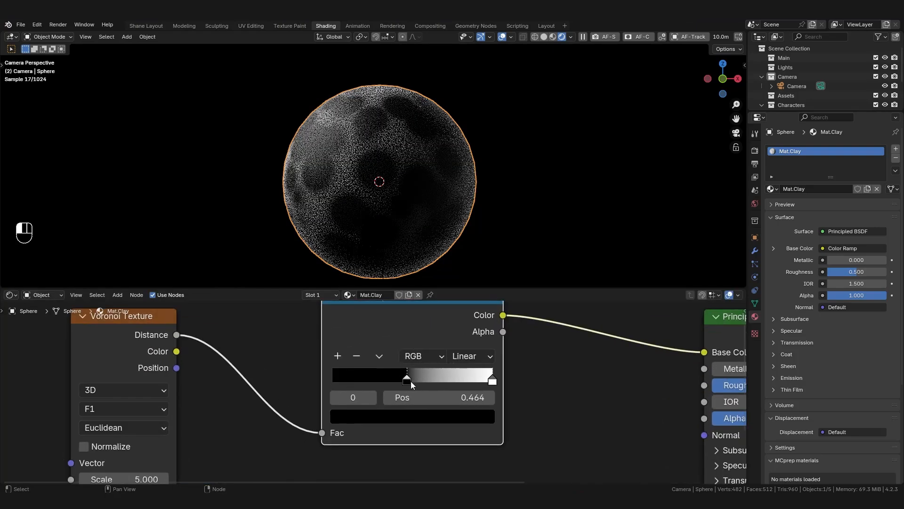
pyautogui.click(474, 356)
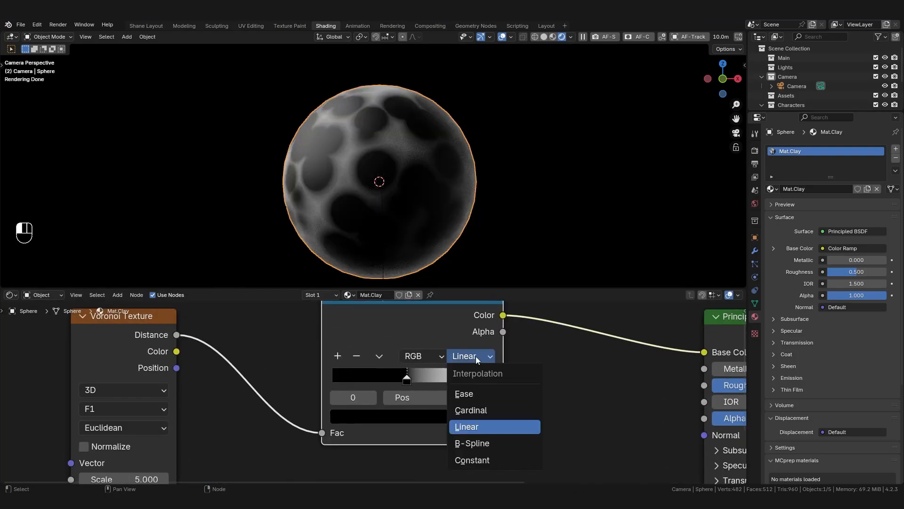
pyautogui.click(479, 445)
# - Set the Voronoi Texture's dimensions to 4D
pyautogui.moveTo(80, 339); pyautogui.dragTo(312, 349, button='middle')
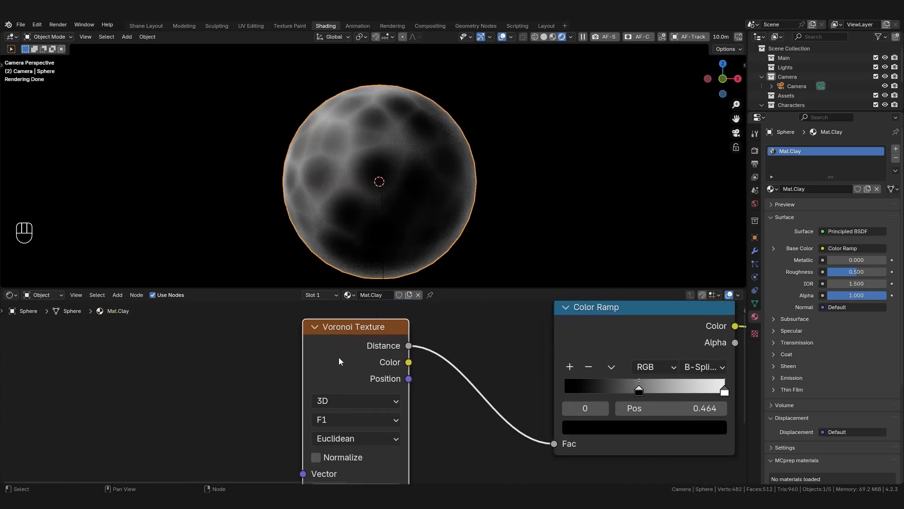
pyautogui.scroll(-1, 340, 372)
pyautogui.scroll(2, 339, 383)
pyautogui.click(338, 383)
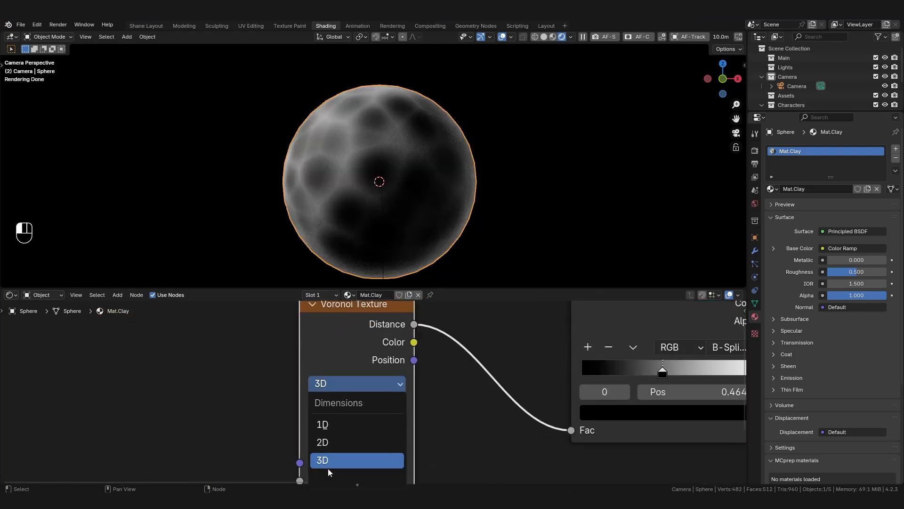
pyautogui.moveTo(328, 367); pyautogui.dragTo(341, 312, button='middle')
pyautogui.click(344, 330)
pyautogui.click(353, 423)
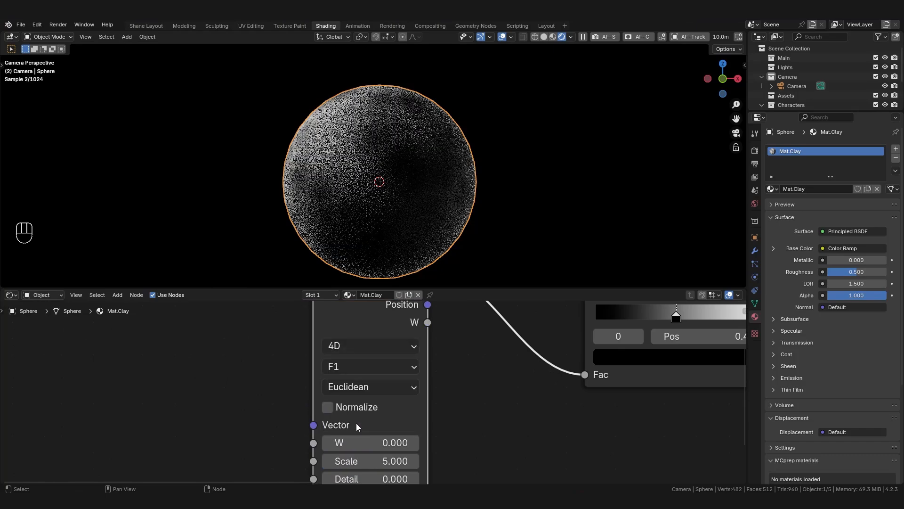
# - Enable Normalize on the Voronoi Texture and set its Scale to 3
pyautogui.moveTo(357, 427); pyautogui.dragTo(350, 389, button='middle')
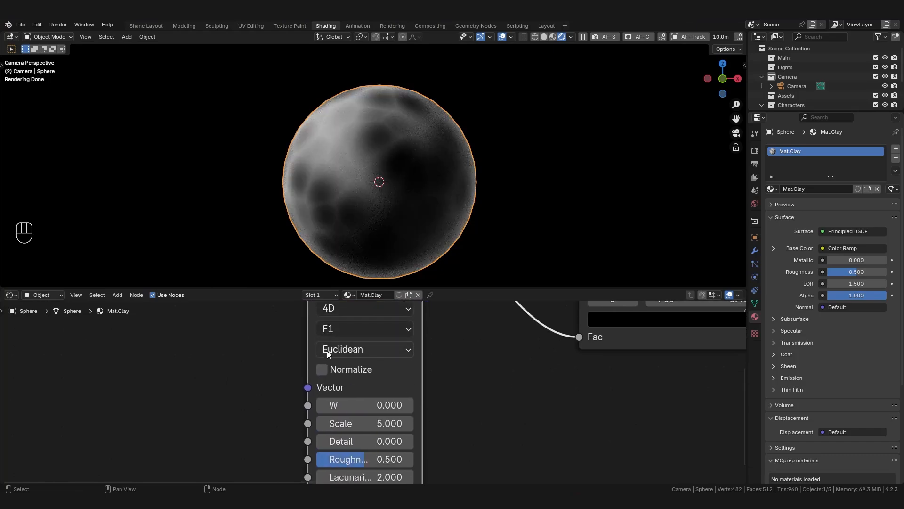
pyautogui.click(322, 369)
pyautogui.moveTo(437, 438); pyautogui.dragTo(423, 389, button='middle')
pyautogui.click(353, 374)
pyautogui.write('3')
pyautogui.press('Return')
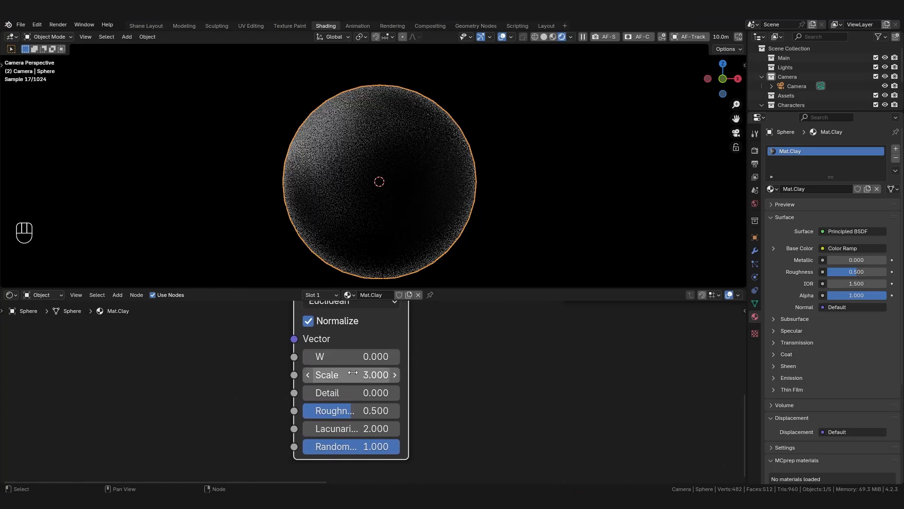
# - Examine the rendered Voronoi pattern on the sphere and the node chain leading into the Principled BSDF
pyautogui.scroll(-2, 392, 392)
pyautogui.scroll(-3, 383, 132)
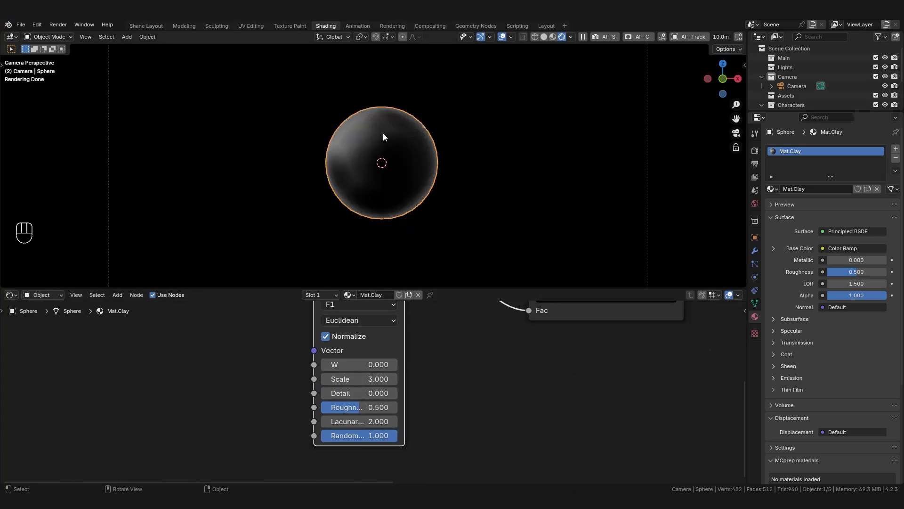
pyautogui.scroll(2, 384, 132)
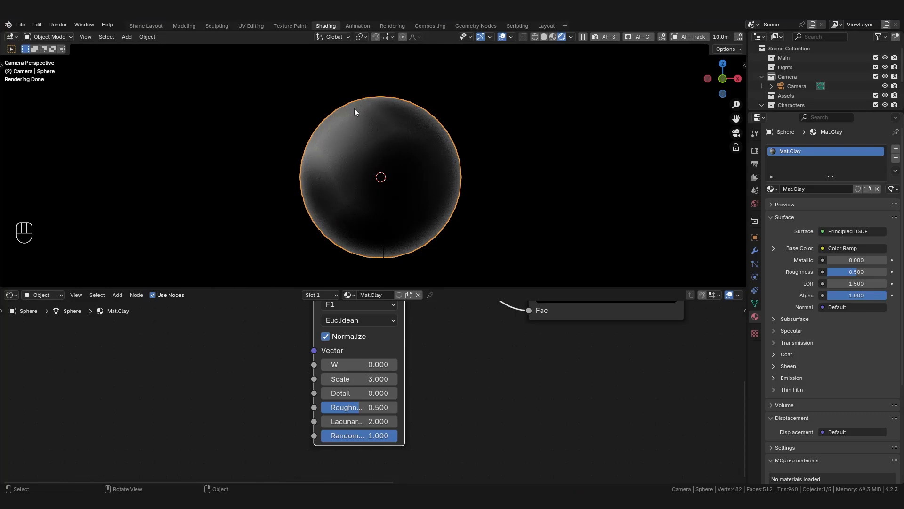
pyautogui.scroll(-3, 373, 151)
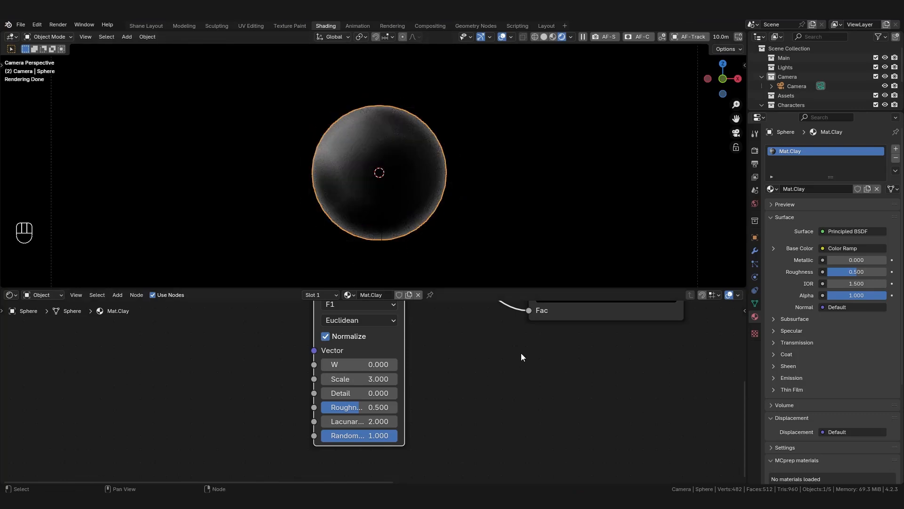
pyautogui.scroll(-4, 361, 396)
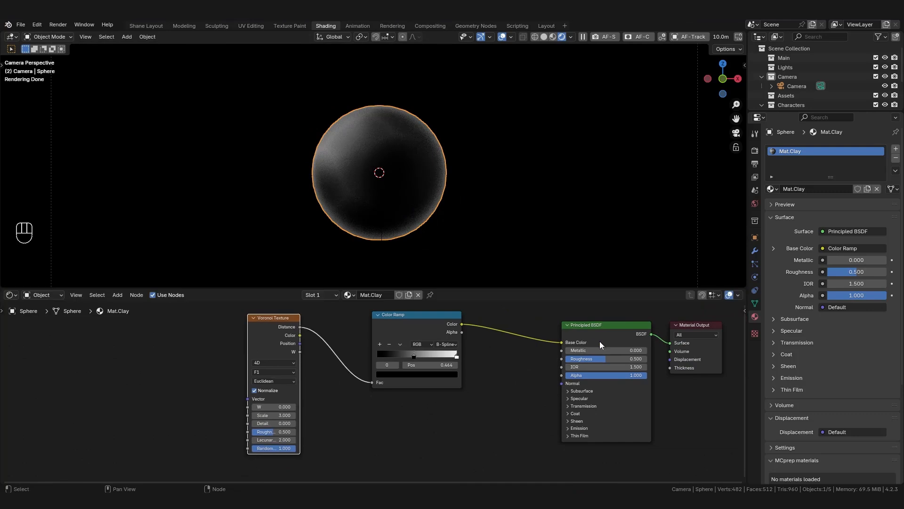
pyautogui.scroll(3, 564, 338)
pyautogui.scroll(2, 383, 137)
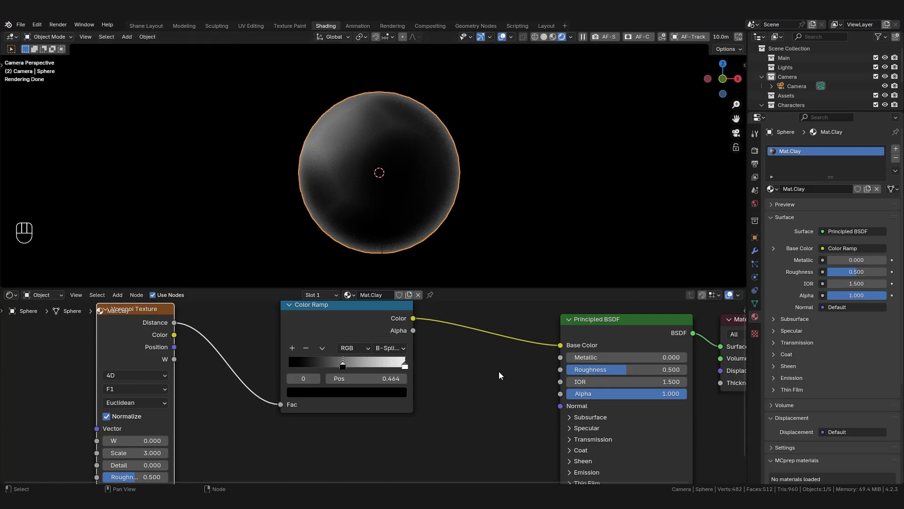
pyautogui.scroll(-2, 471, 376)
pyautogui.scroll(3, 509, 335)
# - Reroute the Color Ramp's Color output from Base Color into the Height of a new Bump node feeding the Principled BSDF's Normal
pyautogui.moveTo(510, 335); pyautogui.dragTo(509, 408)
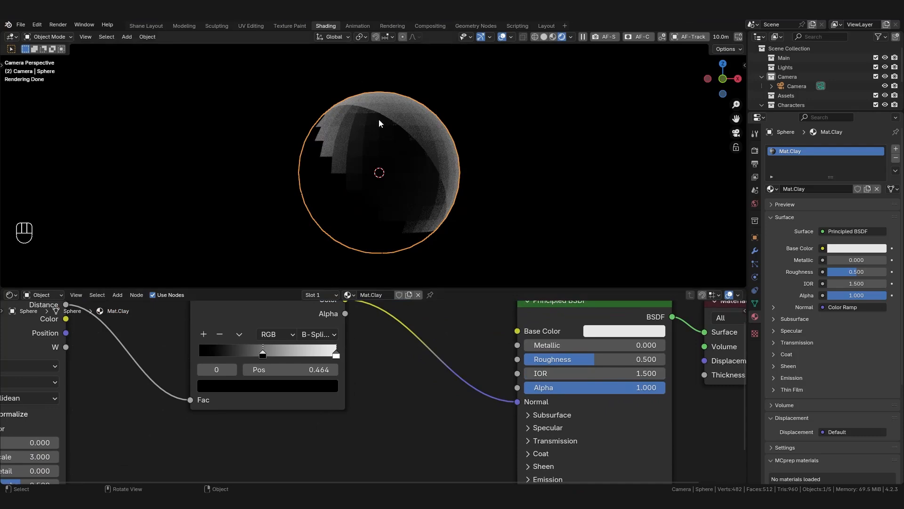
pyautogui.hotkey('shift', 'a')
pyautogui.click(422, 350)
pyautogui.write('bump')
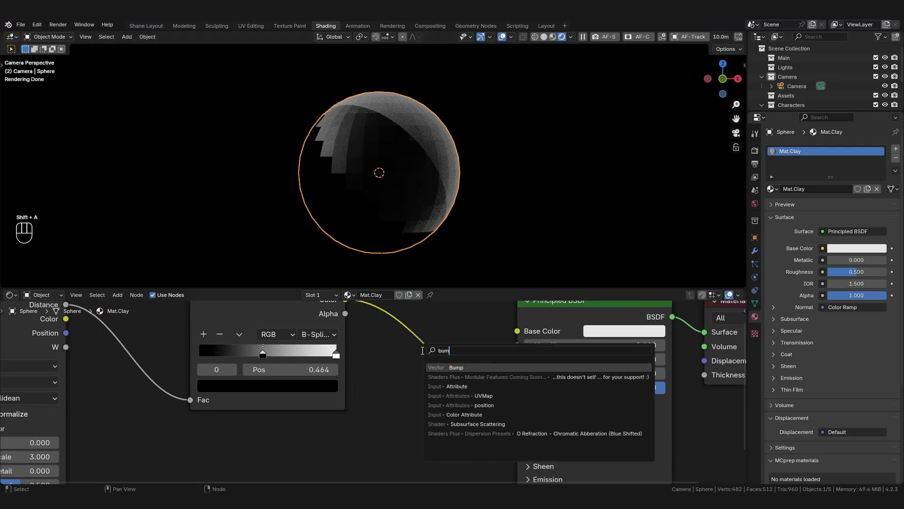
pyautogui.click(454, 367)
pyautogui.click(417, 352)
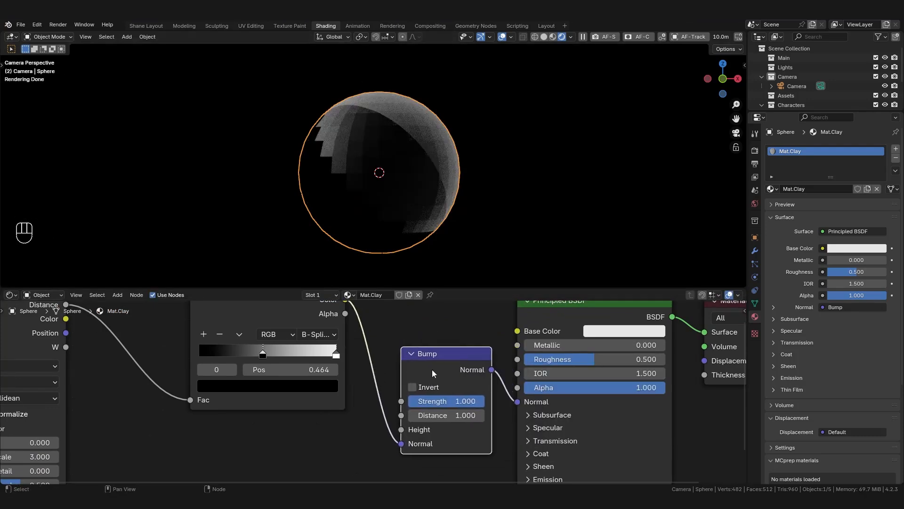
pyautogui.moveTo(437, 353); pyautogui.dragTo(474, 355, button='middle')
pyautogui.moveTo(436, 445); pyautogui.dragTo(438, 432)
# - Arrange the Voronoi Texture, Color Ramp and Bump nodes in a tidy row before the Principled BSDF
pyautogui.scroll(-6, 412, 414)
pyautogui.moveTo(413, 423); pyautogui.dragTo(431, 427, button='middle')
pyautogui.moveTo(358, 355); pyautogui.dragTo(331, 367)
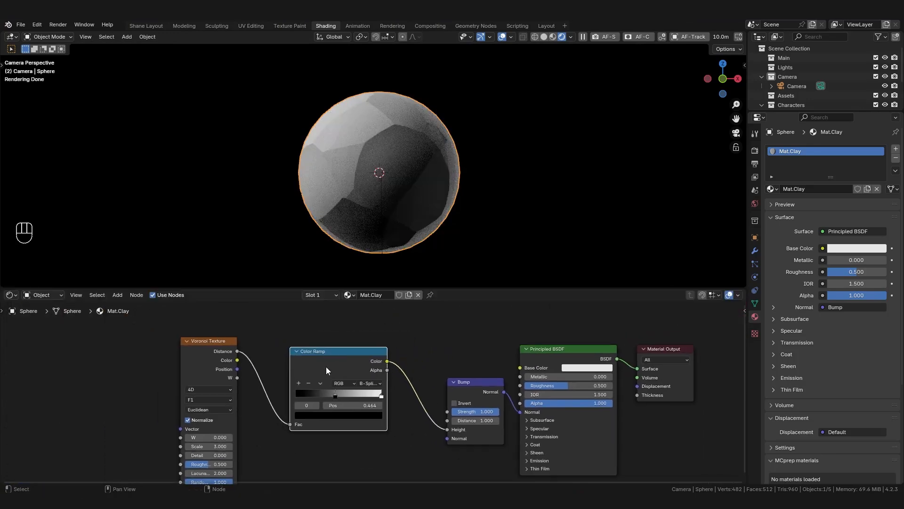
pyautogui.moveTo(200, 355); pyautogui.dragTo(195, 366)
pyautogui.moveTo(338, 371); pyautogui.dragTo(338, 367)
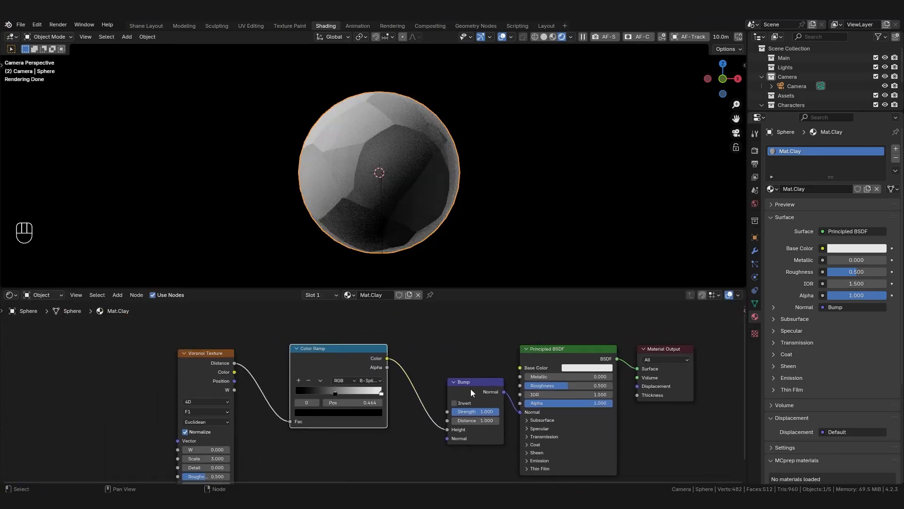
pyautogui.moveTo(472, 388); pyautogui.dragTo(438, 355)
pyautogui.moveTo(330, 352); pyautogui.dragTo(331, 349)
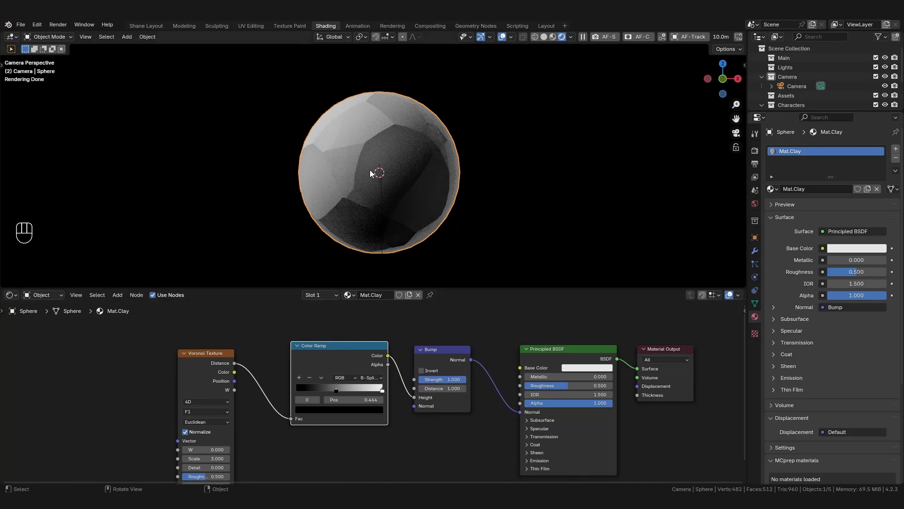
# - Add Texture Coordinate and Mapping nodes to the Vector input of the Voronoi Texture
pyautogui.scroll(2, 369, 171)
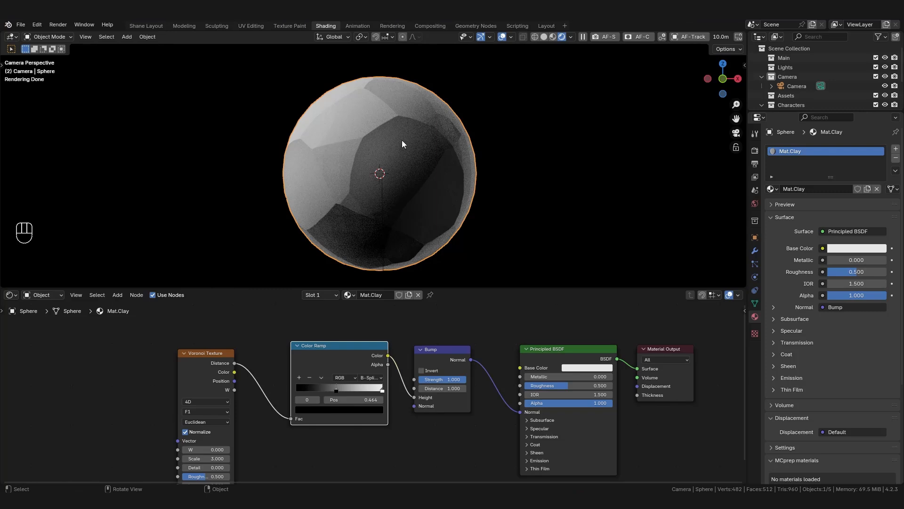
pyautogui.moveTo(199, 379); pyautogui.dragTo(223, 372)
pyautogui.scroll(1, 226, 368)
pyautogui.moveTo(229, 364); pyautogui.dragTo(307, 363, button='middle')
pyautogui.hotkey('ctrl', 't')
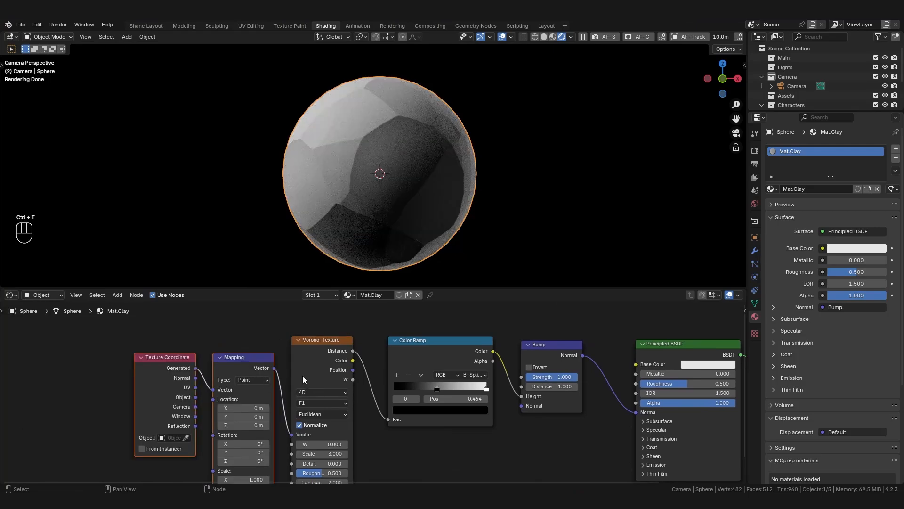
pyautogui.moveTo(302, 374); pyautogui.dragTo(378, 333, button='middle')
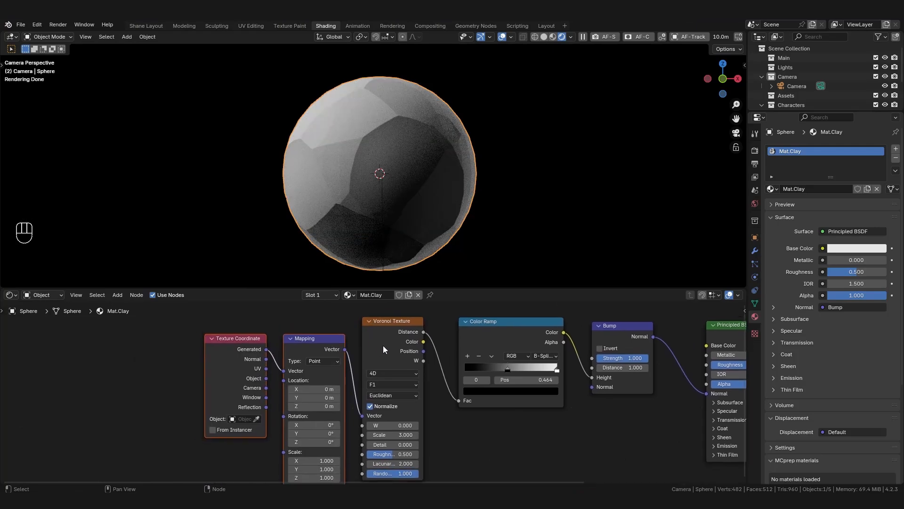
# - Move the Texture Coordinate, Mapping, Voronoi Texture and Color Ramp nodes away from the Bump node and join them in a frame
pyautogui.scroll(1, 383, 347)
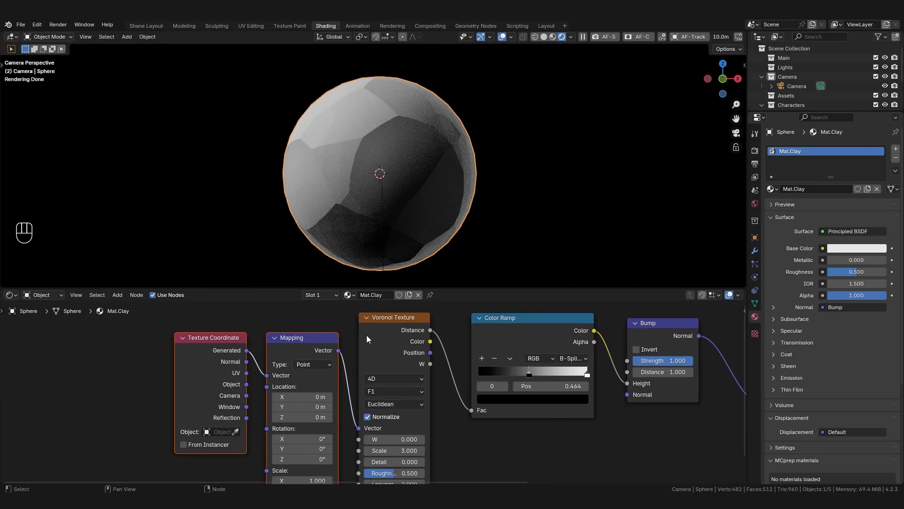
pyautogui.scroll(-4, 366, 332)
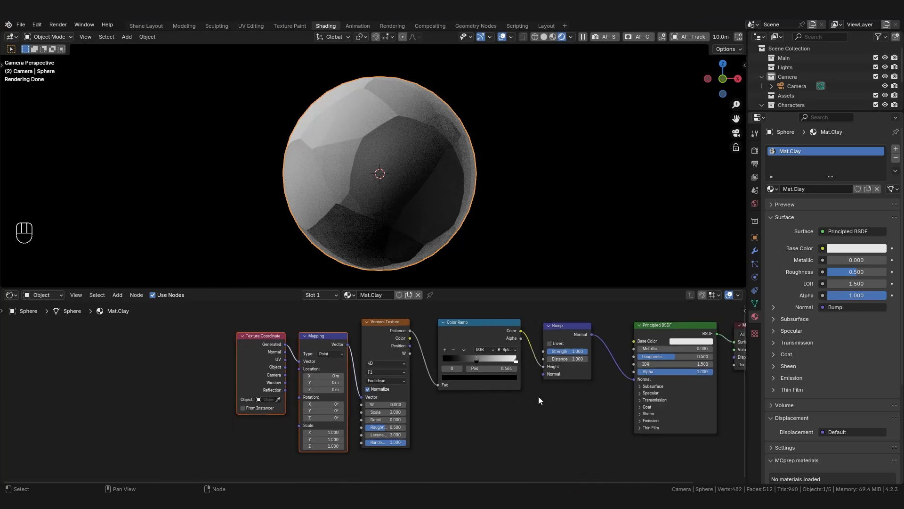
pyautogui.moveTo(538, 397); pyautogui.dragTo(490, 397, button='middle')
pyautogui.scroll(-3, 491, 396)
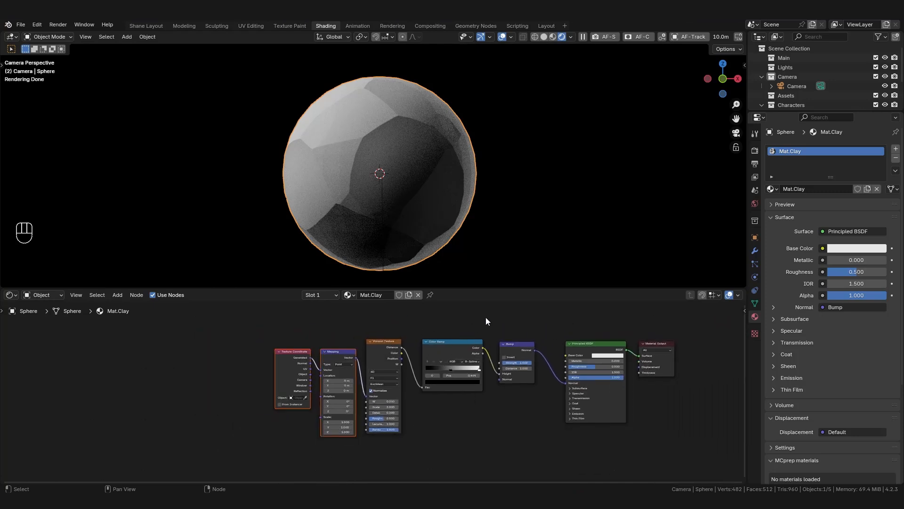
pyautogui.moveTo(485, 318); pyautogui.dragTo(217, 432)
pyautogui.press('g')
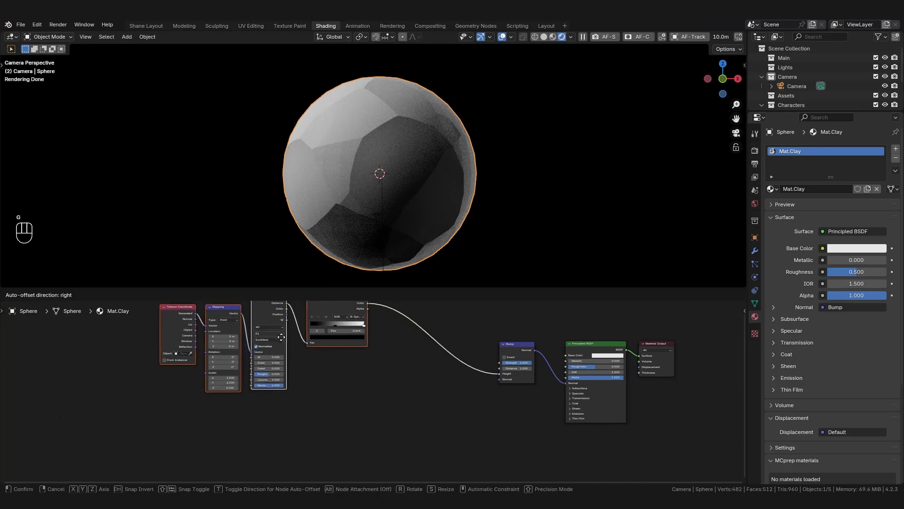
pyautogui.click(264, 332)
pyautogui.moveTo(346, 385); pyautogui.dragTo(446, 426, button='middle')
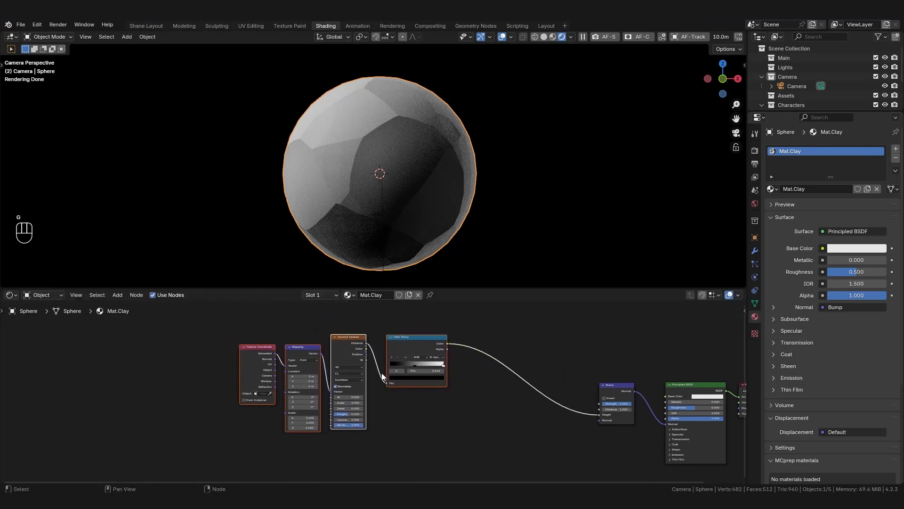
pyautogui.hotkey('ctrl', 'j')
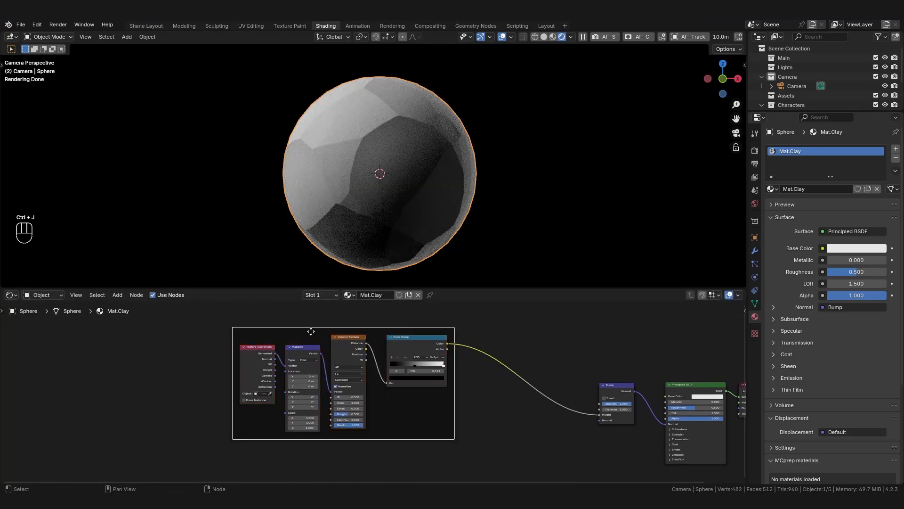
# - Label the frame around the texture nodes Main Noise
pyautogui.press('n')
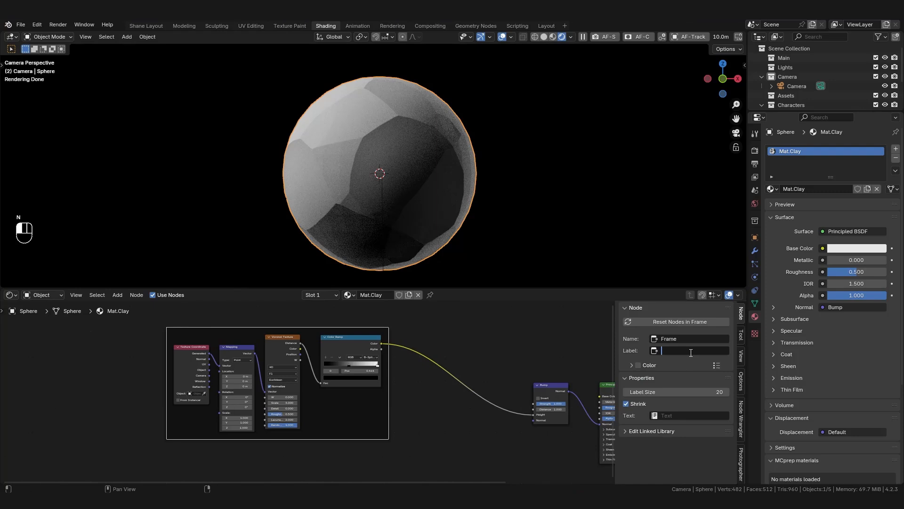
pyautogui.write('Main Noise')
pyautogui.click(503, 345)
pyautogui.scroll(1, 242, 336)
pyautogui.click(242, 335)
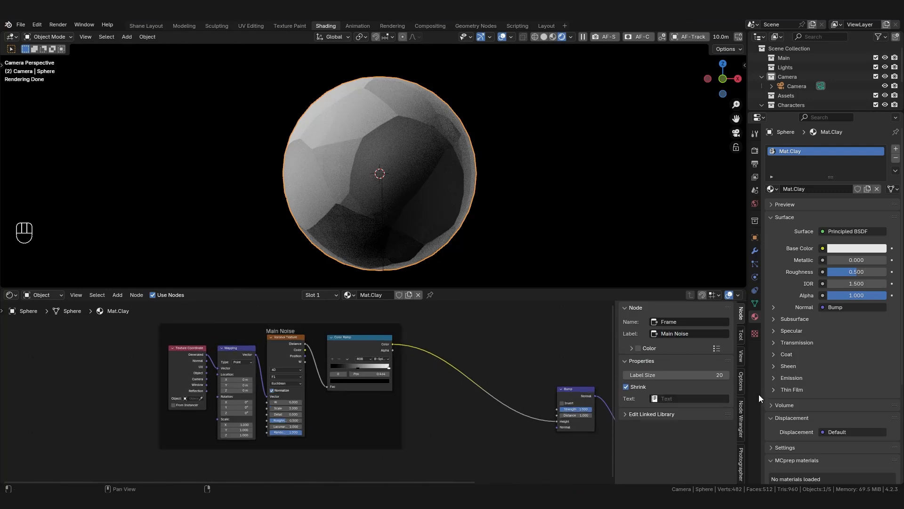
# - Enable a custom colour for the Main Noise frame and make it yellow-green
pyautogui.click(639, 348)
pyautogui.click(642, 348)
pyautogui.click(682, 364)
pyautogui.moveTo(669, 266); pyautogui.dragTo(631, 284)
# - Move the Bump, Principled BSDF and Material Output nodes farther from the Main Noise frame to make room between them
pyautogui.moveTo(433, 389); pyautogui.dragTo(332, 370, button='middle')
pyautogui.scroll(-5, 407, 365)
pyautogui.moveTo(527, 309); pyautogui.dragTo(397, 397)
pyautogui.moveTo(443, 334); pyautogui.dragTo(549, 392)
pyautogui.press('g')
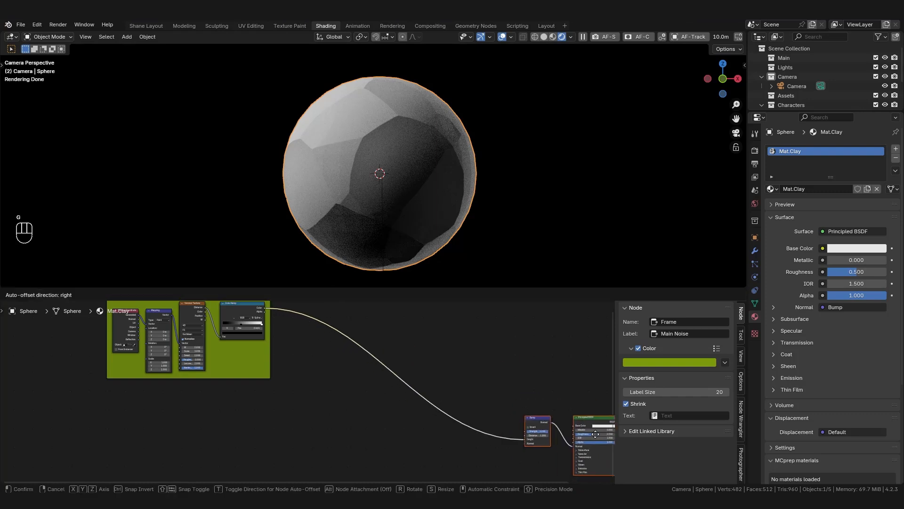
pyautogui.click(518, 401)
pyautogui.moveTo(462, 389); pyautogui.dragTo(460, 410)
# - Mute the Bump node
pyautogui.moveTo(344, 420); pyautogui.dragTo(460, 460, button='middle')
pyautogui.scroll(1, 407, 386)
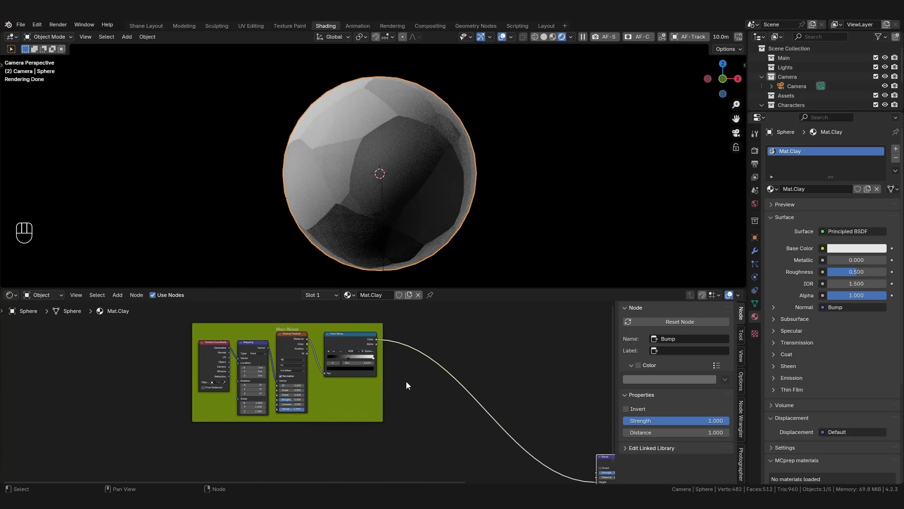
pyautogui.press('Tab')
pyautogui.press('m')
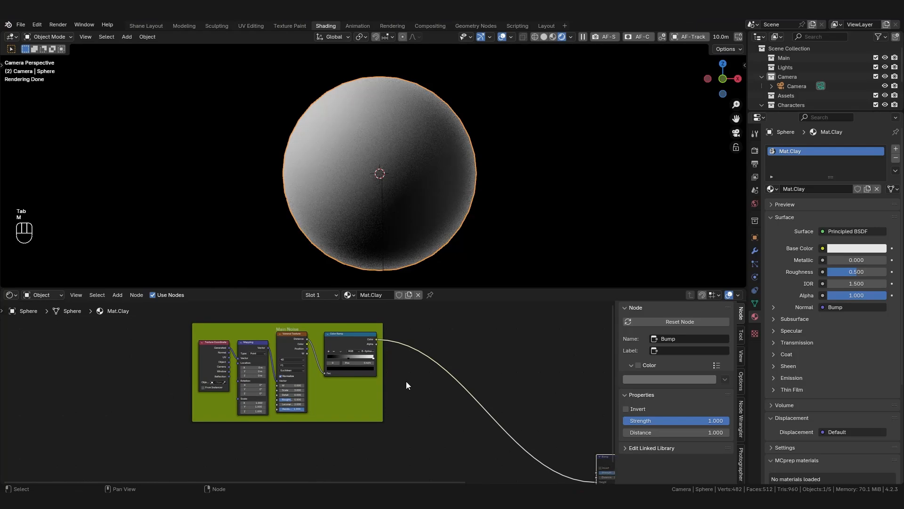
# - Insert a Math node set to Add on the link between the Color Ramp and the Bump node
pyautogui.scroll(1, 406, 382)
pyautogui.hotkey('shift', 'a')
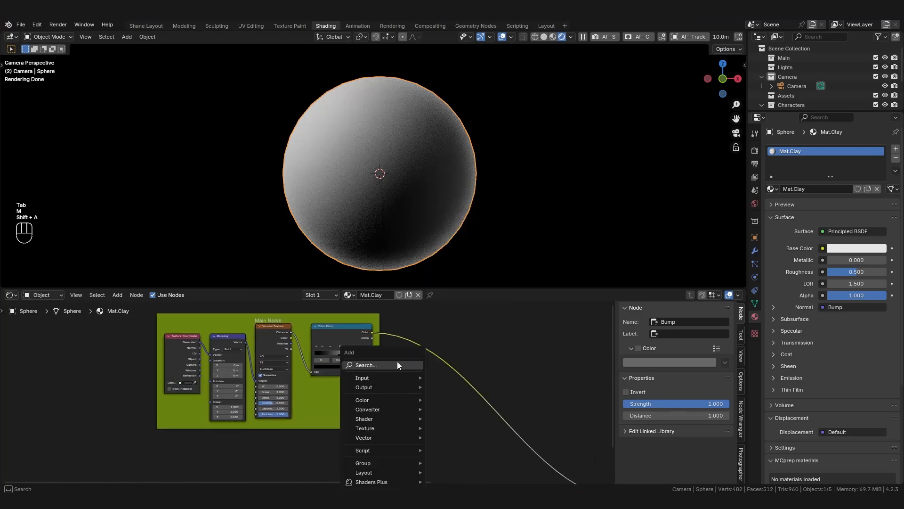
pyautogui.write('math')
pyautogui.click(425, 378)
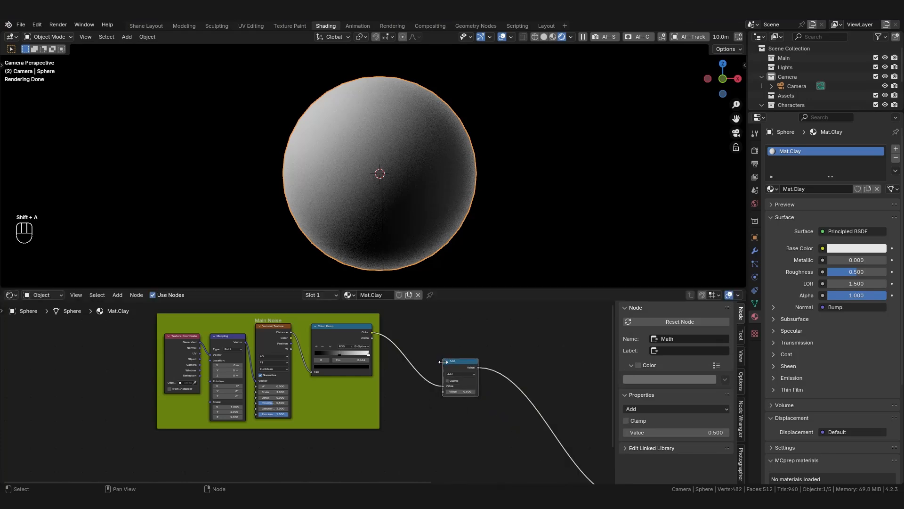
# - Change the operation of the Math node between the Main Noise frame and the Bump node to Multiply
pyautogui.scroll(3, 453, 363)
pyautogui.click(461, 373)
pyautogui.click(453, 370)
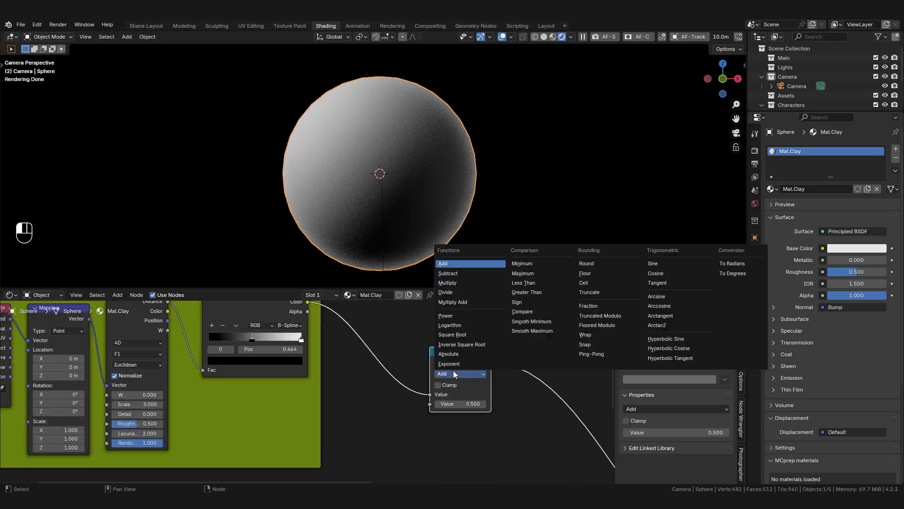
pyautogui.click(455, 282)
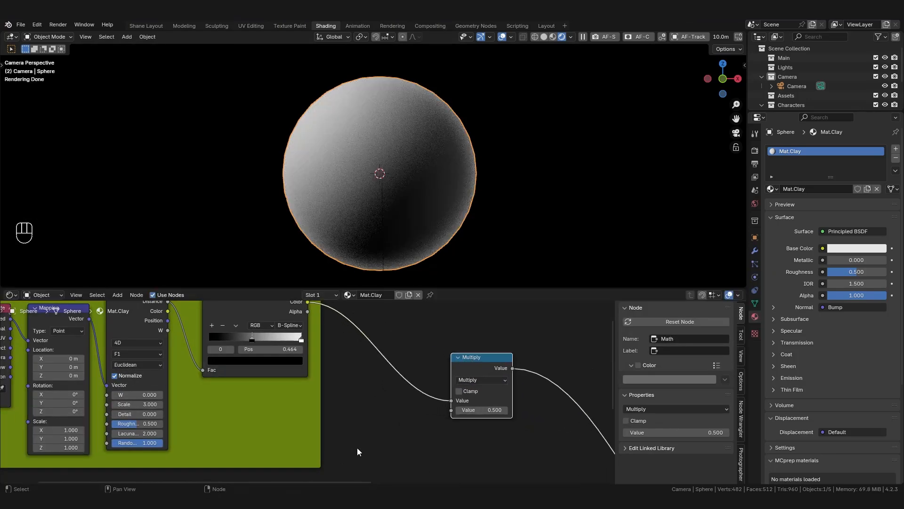
# - Add a Noise Texture node below the Main Noise frame and connect its Fac output to the Multiply node's second Value input
pyautogui.moveTo(357, 447); pyautogui.dragTo(455, 366, button='middle')
pyautogui.hotkey('shift', 'a')
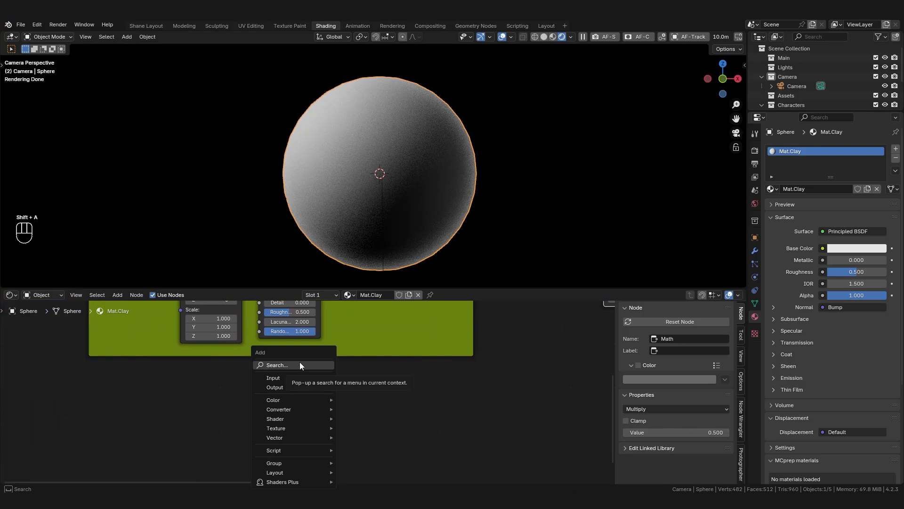
pyautogui.click(300, 365)
pyautogui.write('nois')
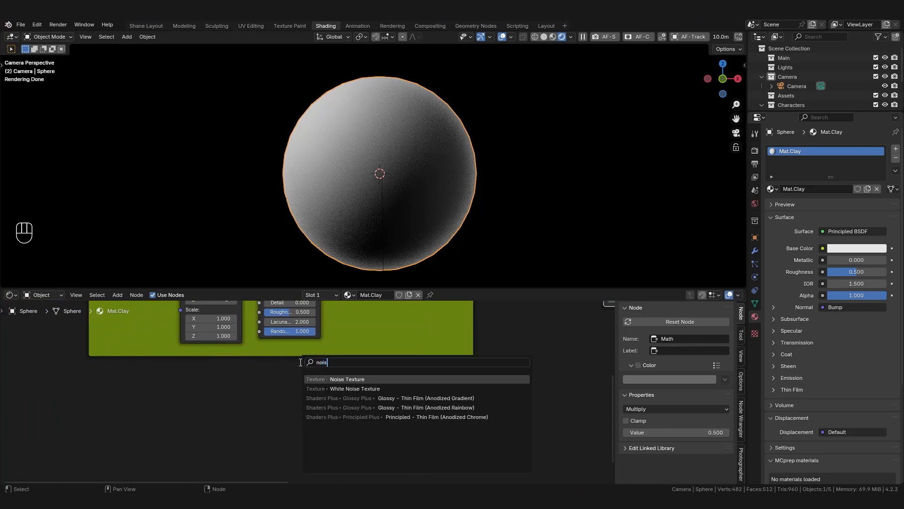
pyautogui.click(328, 379)
pyautogui.scroll(-2, 297, 406)
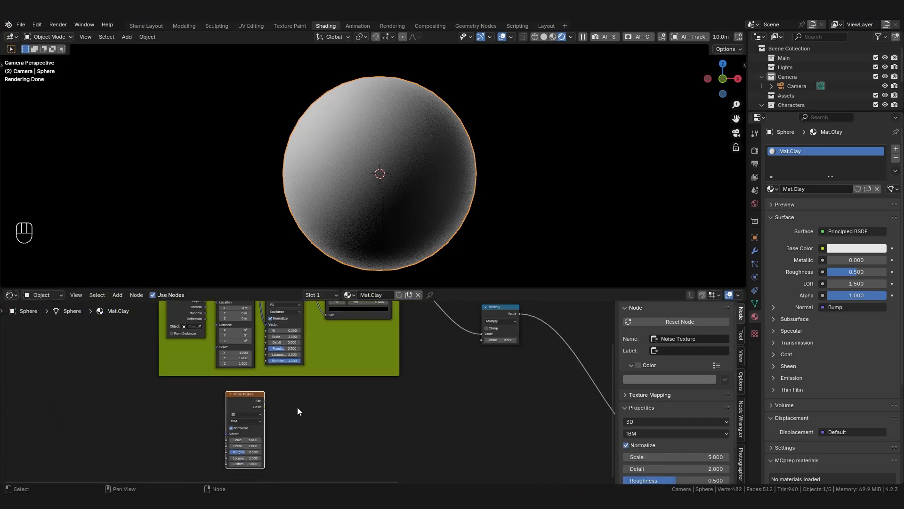
pyautogui.scroll(2, 244, 395)
pyautogui.scroll(-2, 268, 405)
pyautogui.moveTo(265, 402)
pyautogui.mouseDown()
pyautogui.moveTo(510, 338)
pyautogui.moveTo(499, 336)
pyautogui.mouseUp()
# - Unmute the Bump node
pyautogui.moveTo(464, 362); pyautogui.dragTo(241, 332, button='middle')
pyautogui.click(480, 400)
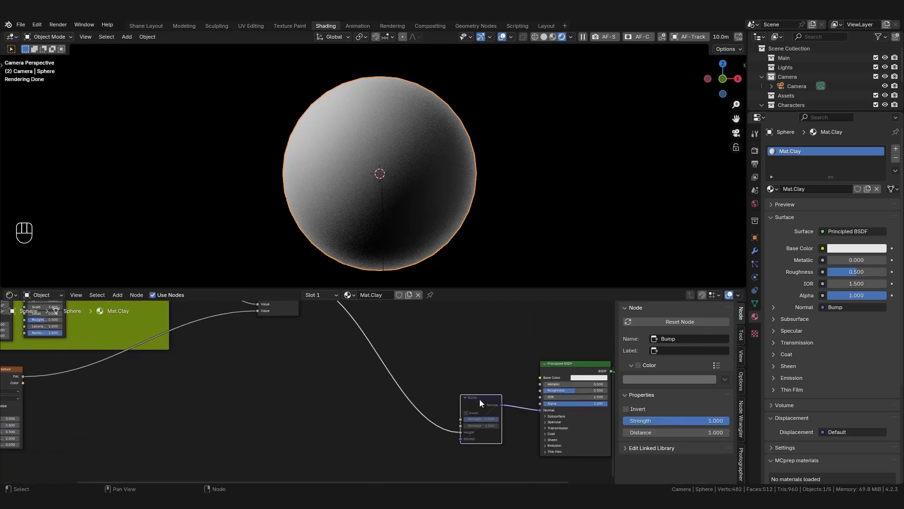
pyautogui.press('m')
pyautogui.moveTo(205, 403); pyautogui.dragTo(448, 417, button='middle')
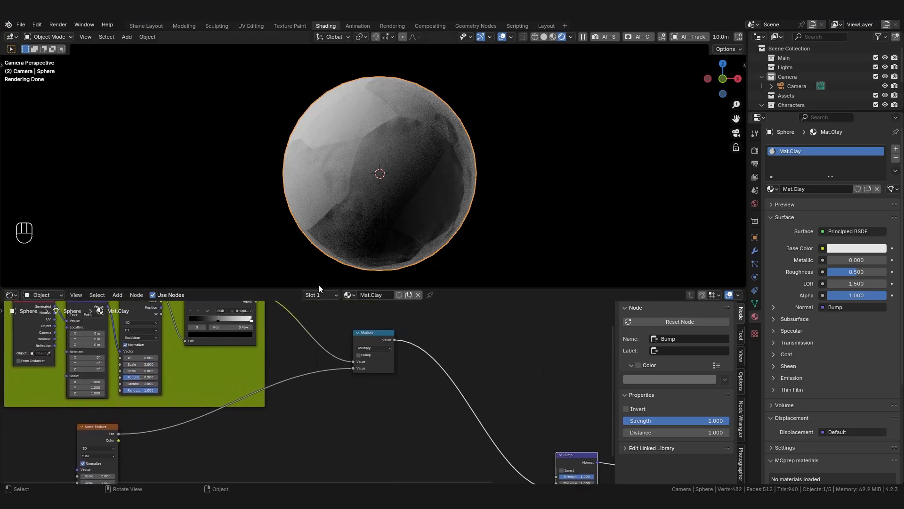
# - Insert a Color Ramp node on the link between the Noise Texture and the Multiply node
pyautogui.moveTo(338, 412); pyautogui.dragTo(441, 391, button='middle')
pyautogui.moveTo(195, 409); pyautogui.dragTo(282, 411)
pyautogui.scroll(3, 369, 392)
pyautogui.hotkey('shift', 'a')
pyautogui.click(337, 360)
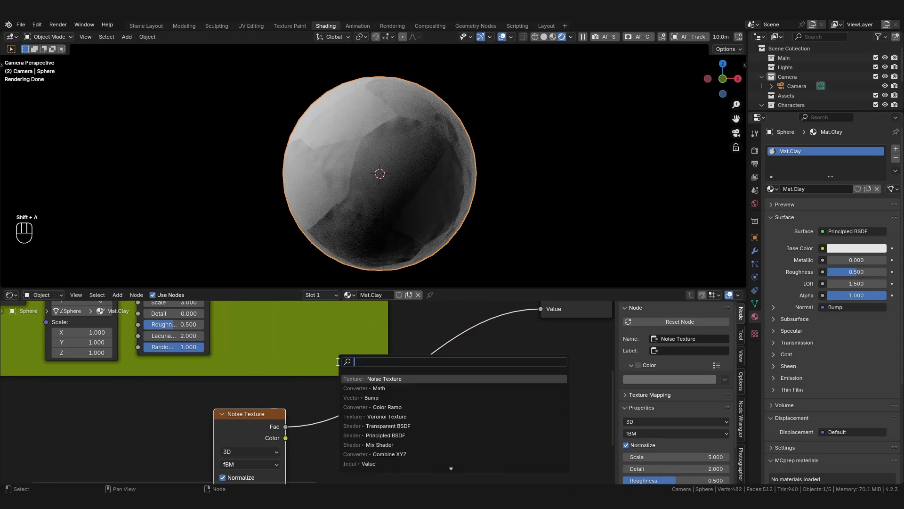
pyautogui.write('color')
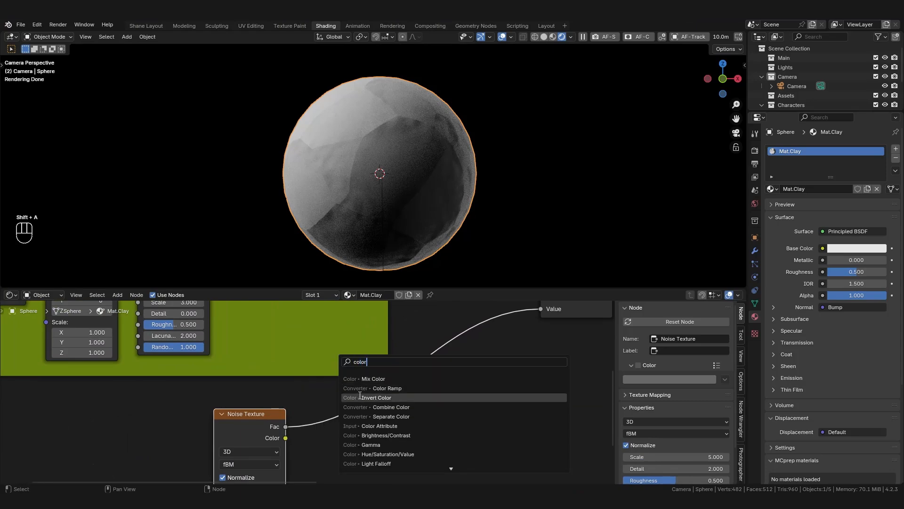
pyautogui.click(357, 389)
pyautogui.click(326, 392)
pyautogui.scroll(1, 370, 441)
pyautogui.moveTo(370, 443); pyautogui.dragTo(321, 389, button='middle')
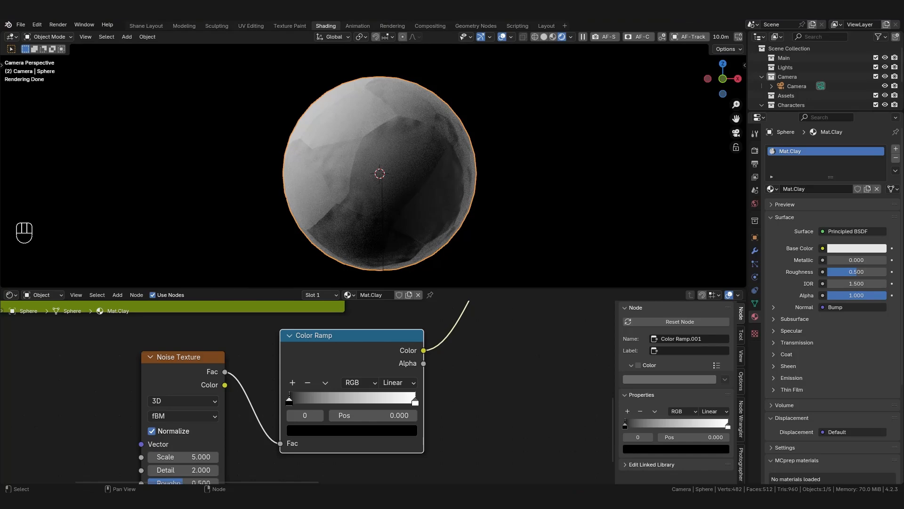
# - Arrange the new Color Ramp from white to black with the black stop at about 0.609, using B-Spline interpolation
pyautogui.scroll(1, 249, 459)
pyautogui.moveTo(448, 392); pyautogui.dragTo(412, 392)
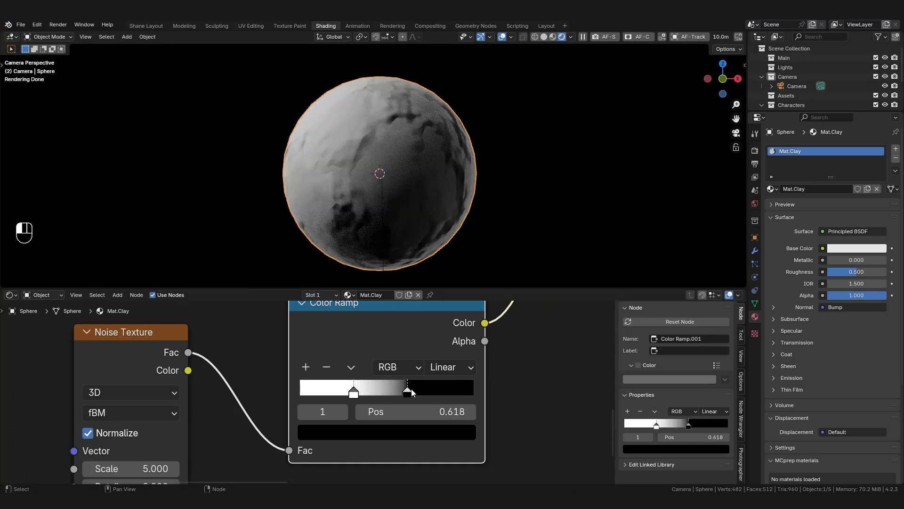
pyautogui.click(440, 367)
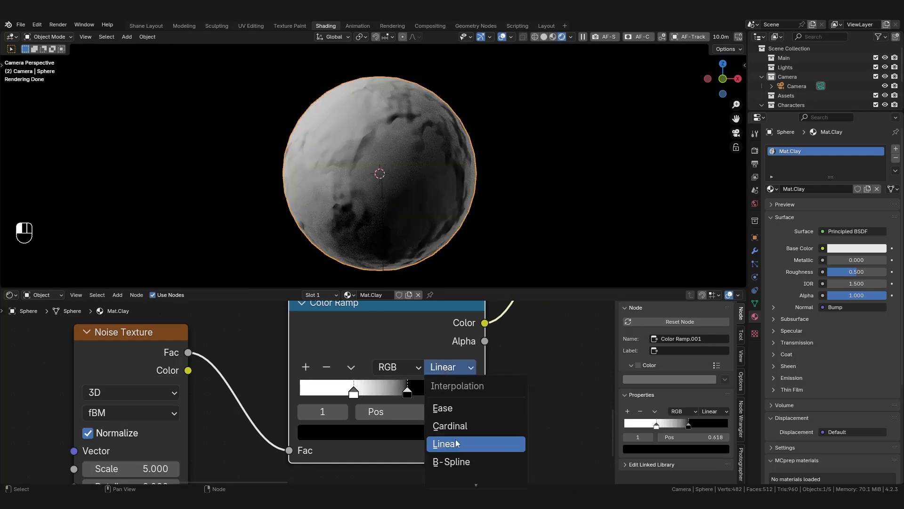
pyautogui.click(454, 462)
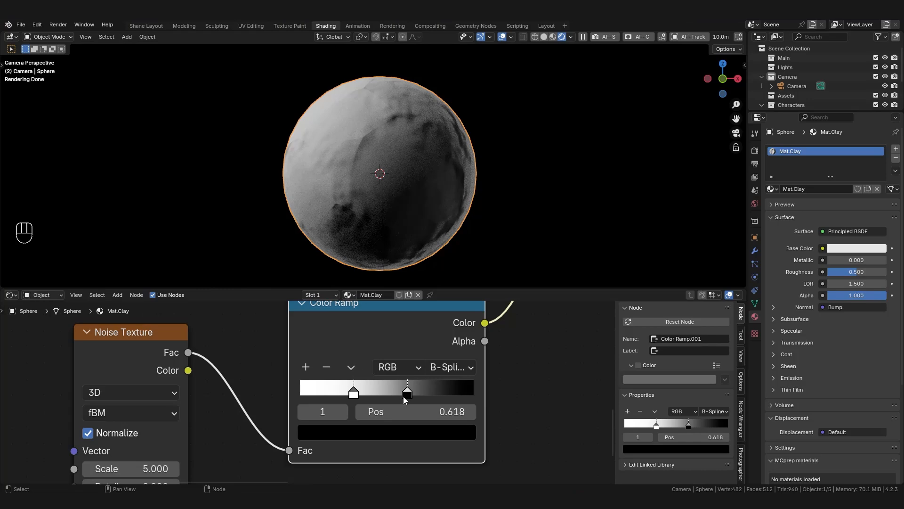
pyautogui.moveTo(403, 396); pyautogui.dragTo(406, 394)
# - Switch the Noise Texture to 4D and set its Scale to 3
pyautogui.moveTo(267, 391); pyautogui.dragTo(448, 348, button='middle')
pyautogui.moveTo(306, 329); pyautogui.dragTo(323, 362, button='middle')
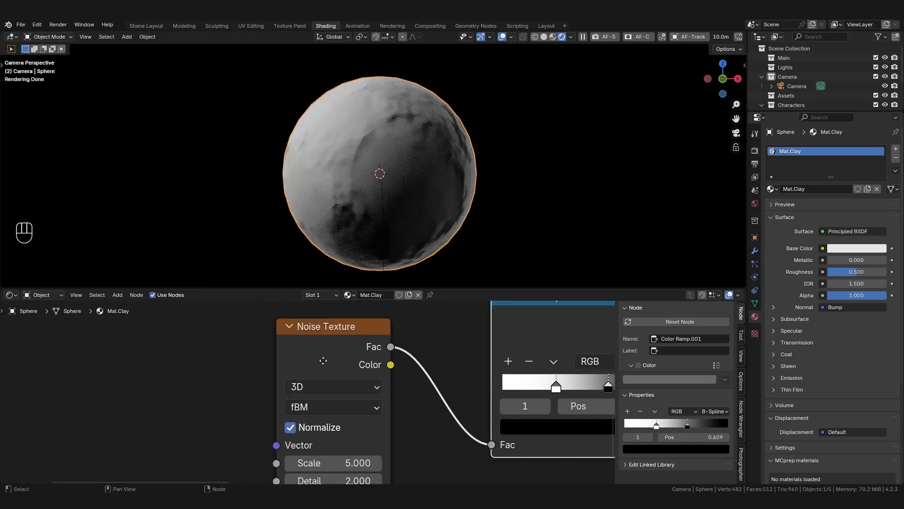
pyautogui.click(327, 385)
pyautogui.click(331, 368)
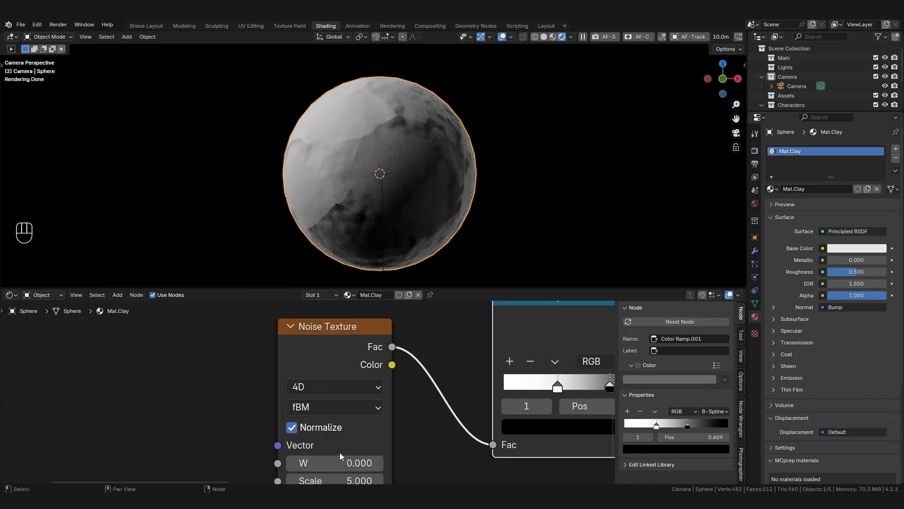
pyautogui.moveTo(340, 452); pyautogui.dragTo(349, 419, button='middle')
pyautogui.doubleClick(353, 449)
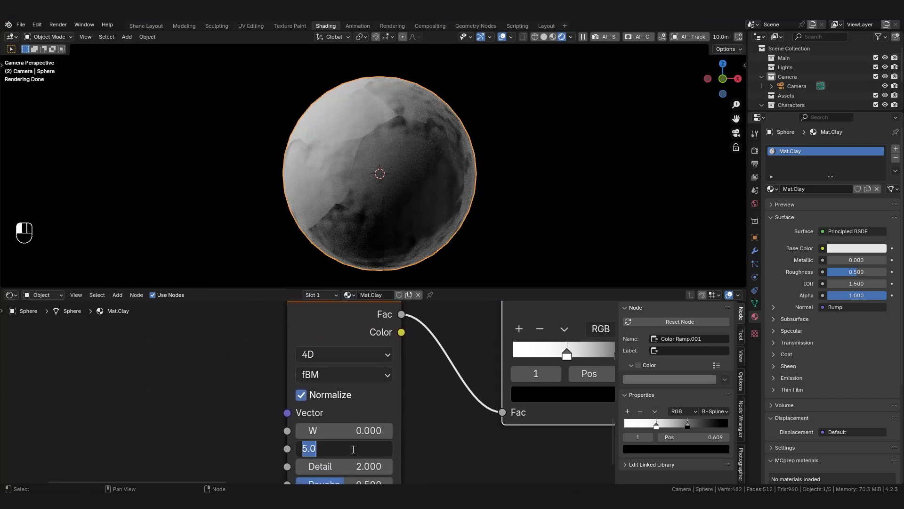
pyautogui.write('3')
pyautogui.press('Return')
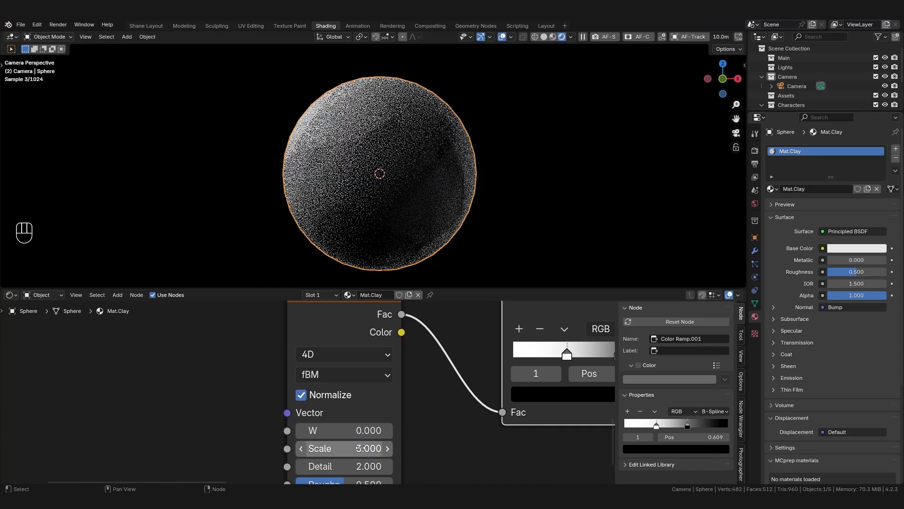
# - Set the Noise Texture's Scale to 3.5 and its Roughness to 0.4
pyautogui.moveTo(425, 453); pyautogui.dragTo(434, 428, button='middle')
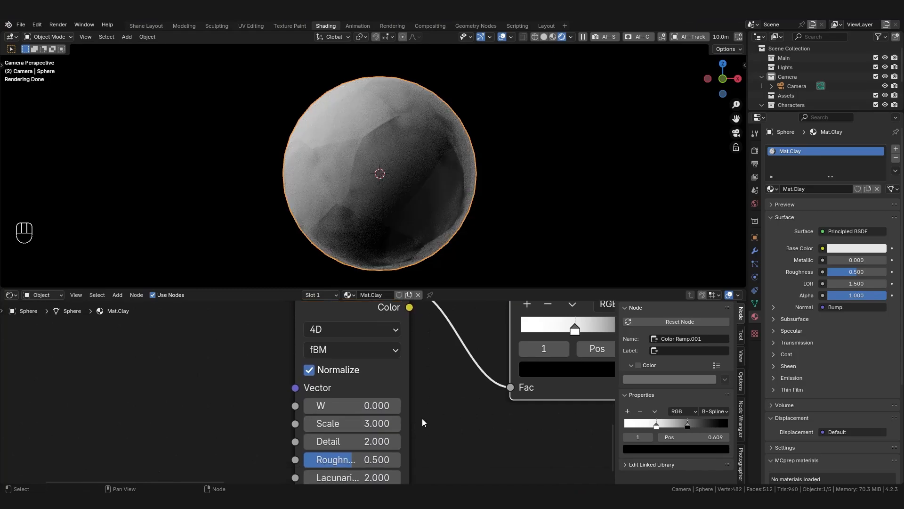
pyautogui.doubleClick(368, 422)
pyautogui.write('3.5')
pyautogui.press('Return')
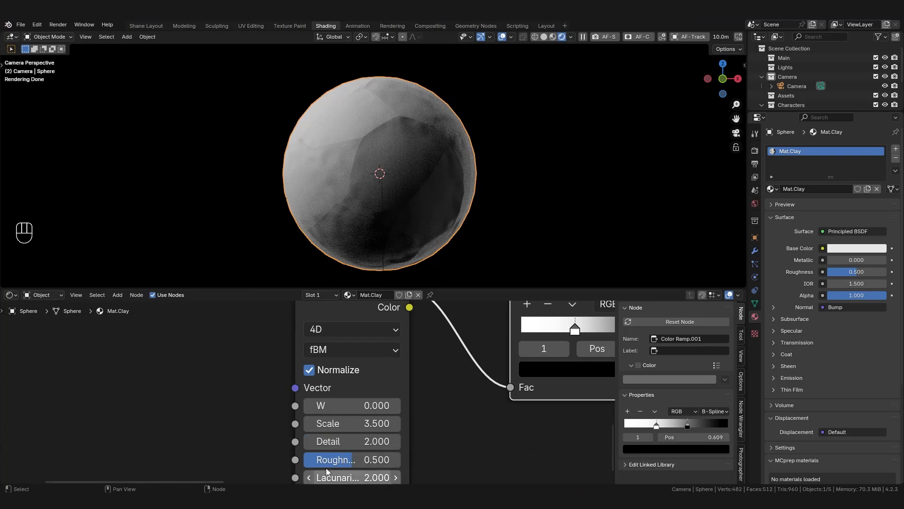
pyautogui.doubleClick(338, 463)
pyautogui.write('0.4')
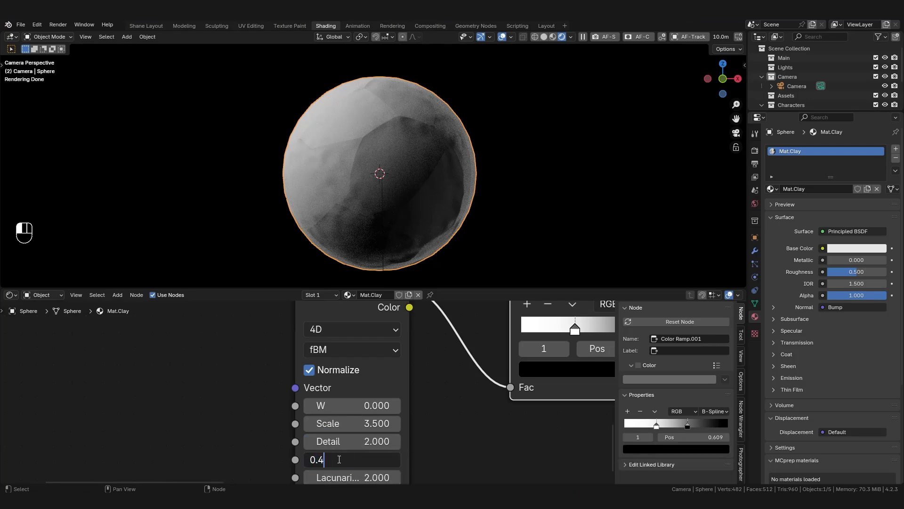
pyautogui.press('Return')
pyautogui.moveTo(278, 439); pyautogui.dragTo(269, 379, button='middle')
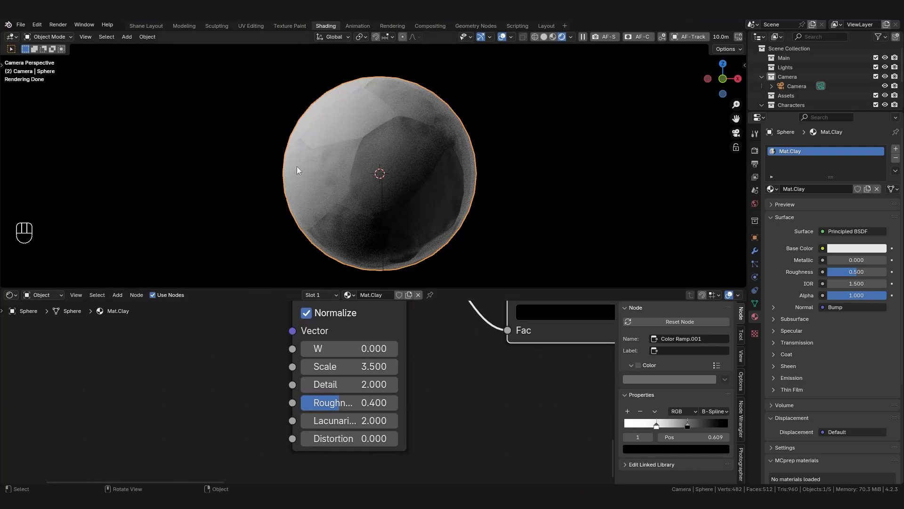
# - Add linked Texture Coordinate and Mapping nodes to the Noise Texture
pyautogui.scroll(-5, 428, 380)
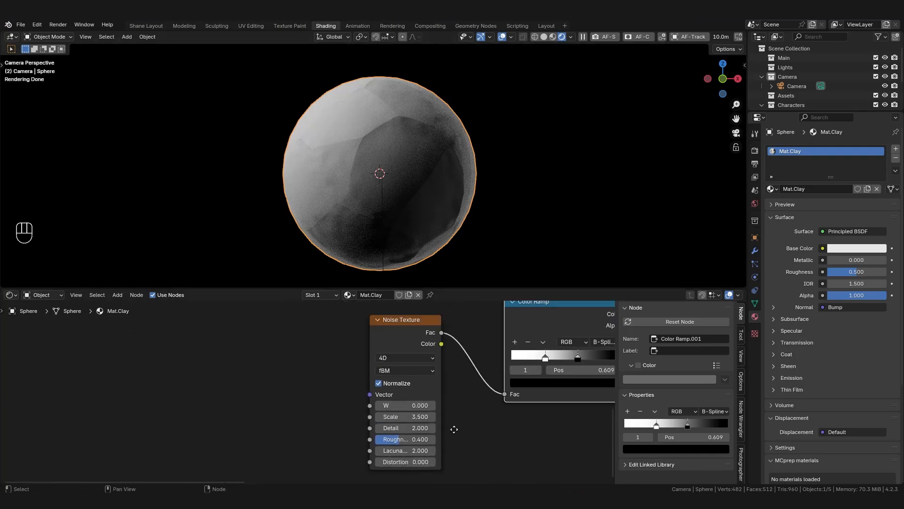
pyautogui.click(406, 362)
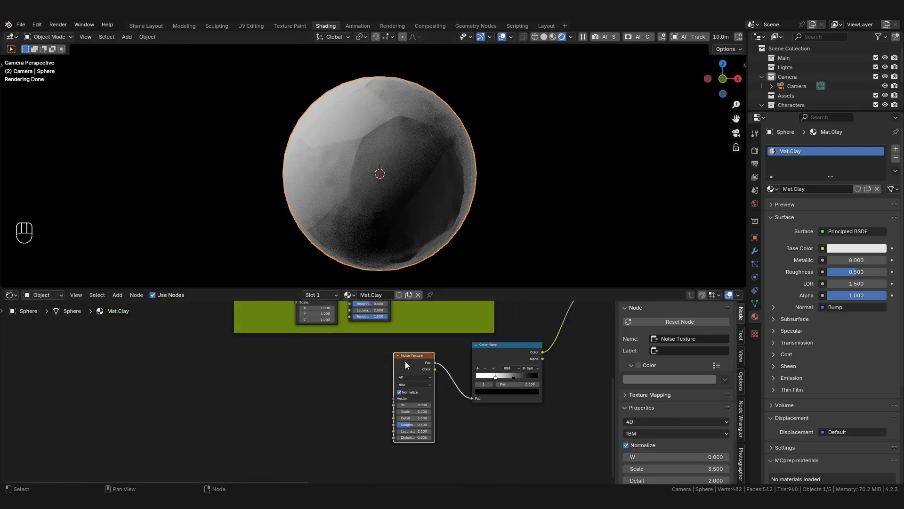
pyautogui.hotkey('ctrl', 't')
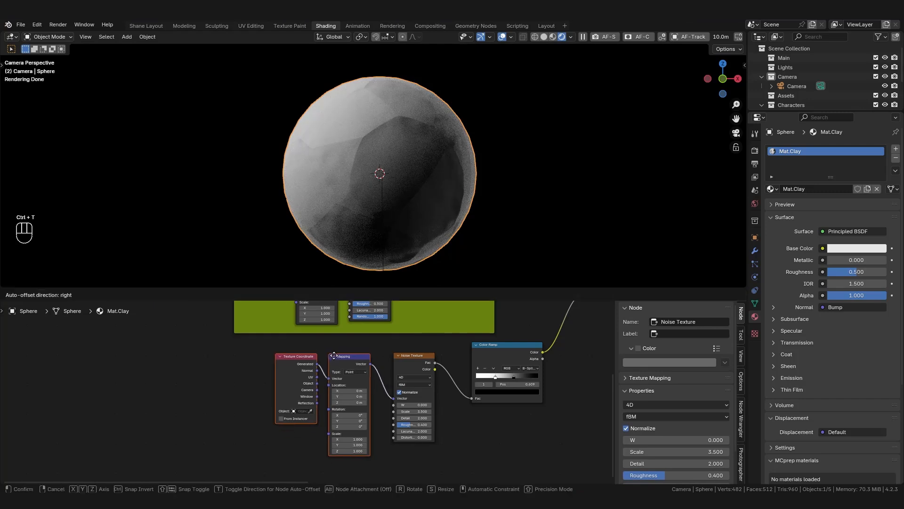
pyautogui.moveTo(488, 410); pyautogui.dragTo(322, 455, button='middle')
pyautogui.moveTo(331, 406); pyautogui.dragTo(318, 418)
pyautogui.moveTo(417, 441); pyautogui.dragTo(501, 379, button='middle')
# - Join the Texture Coordinate, Mapping, Noise Texture and Color Ramp nodes in a new frame and align it beneath the Main Noise frame
pyautogui.moveTo(456, 323); pyautogui.dragTo(78, 443)
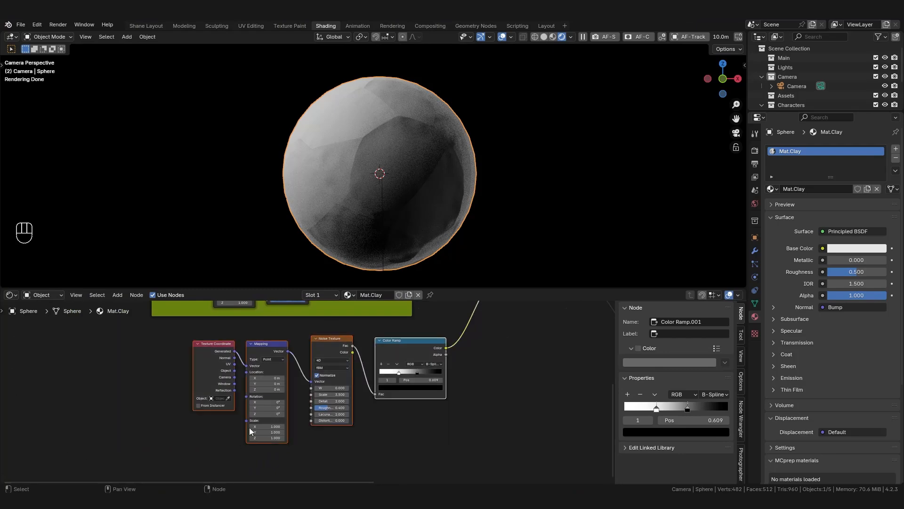
pyautogui.hotkey('ctrl', 'k')
pyautogui.hotkey('ctrl', 'j')
pyautogui.moveTo(309, 340); pyautogui.dragTo(258, 340)
# - Label the new frame Noise 02 and give it an orange custom colour
pyautogui.click(672, 350)
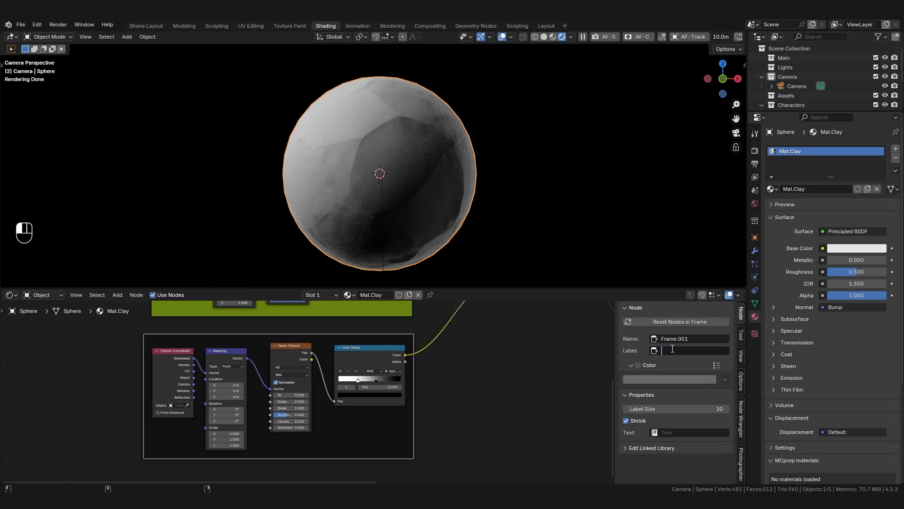
pyautogui.write('Noise 02')
pyautogui.press('Return')
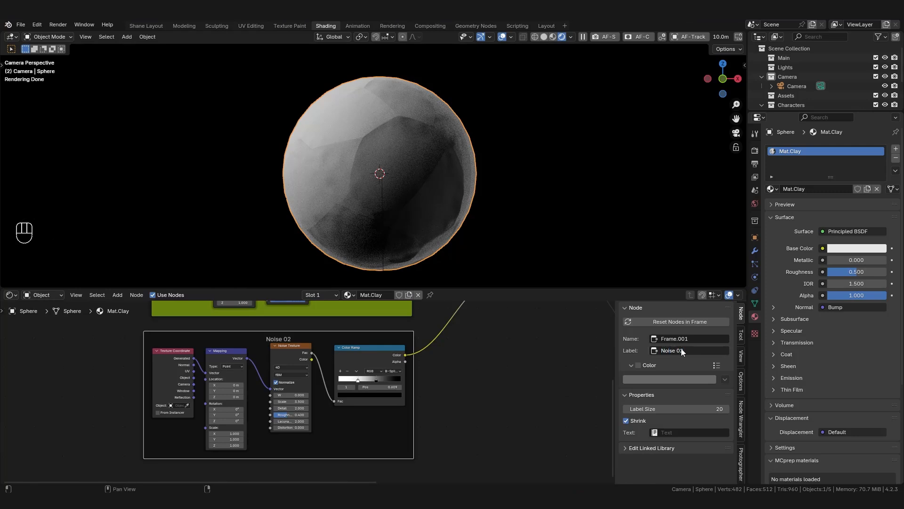
pyautogui.click(638, 365)
pyautogui.click(640, 379)
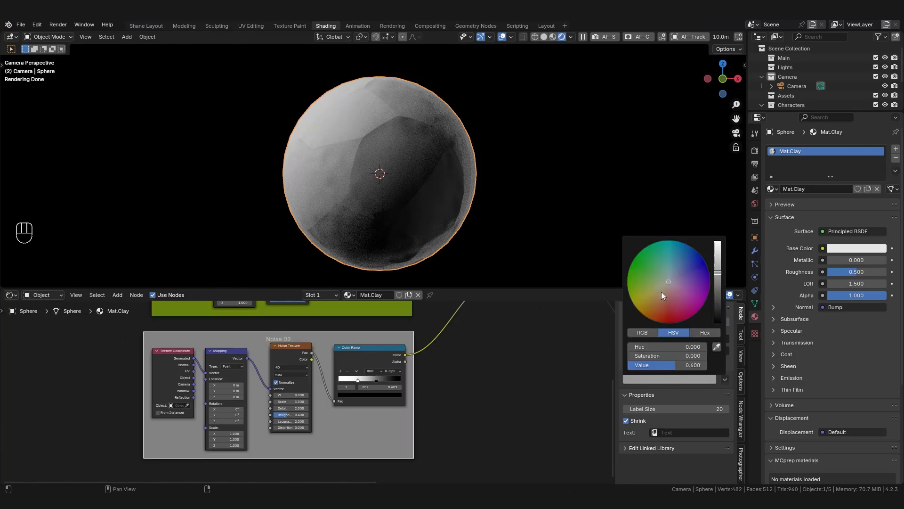
pyautogui.moveTo(661, 292); pyautogui.dragTo(653, 313)
pyautogui.click(499, 403)
# - Insert a second Math node set to Multiply on the link between the first Multiply node and the Bump node
pyautogui.scroll(-6, 490, 400)
pyautogui.moveTo(473, 397); pyautogui.dragTo(346, 424, button='middle')
pyautogui.scroll(2, 424, 364)
pyautogui.hotkey('shift', 'a')
pyautogui.write('m')
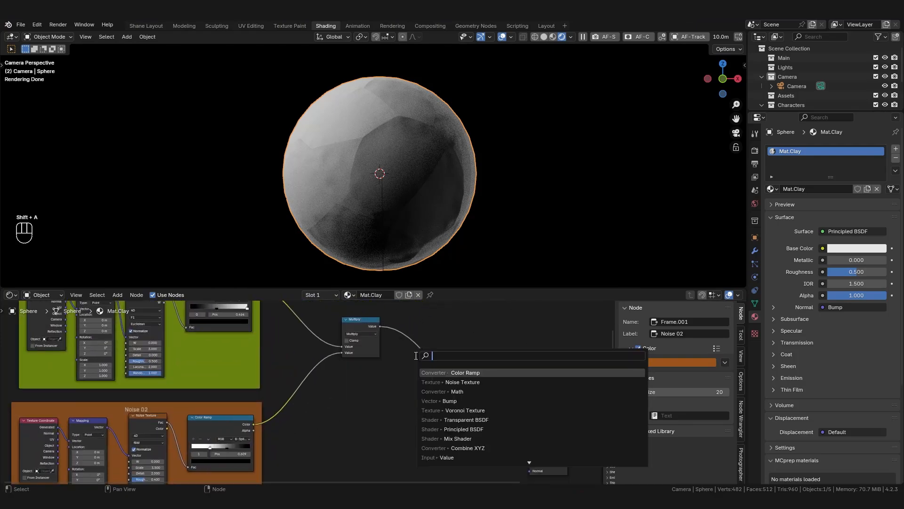
pyautogui.write('at')
pyautogui.click(461, 371)
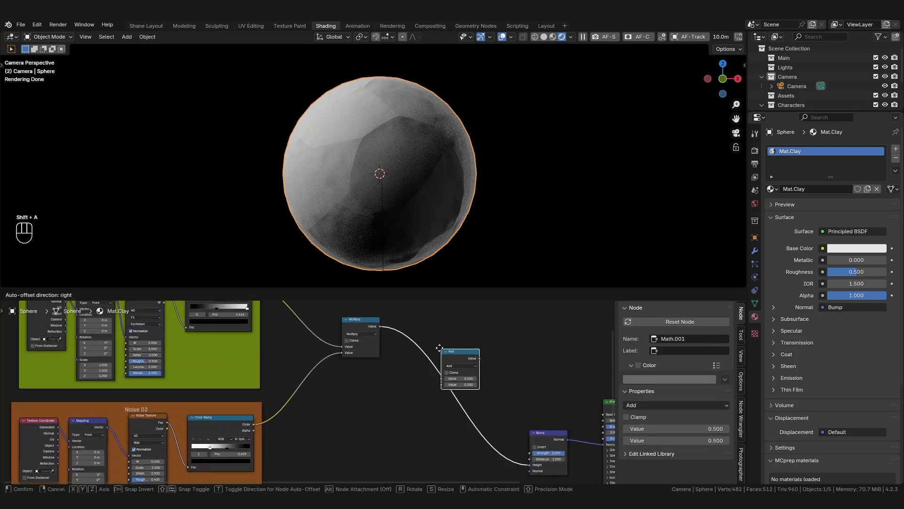
pyautogui.click(447, 353)
pyautogui.scroll(3, 446, 352)
pyautogui.click(454, 362)
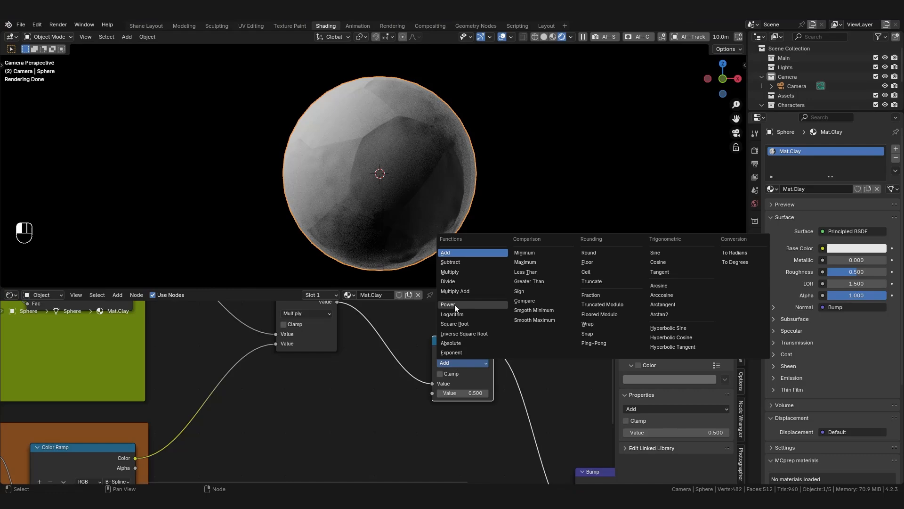
pyautogui.click(456, 273)
# - Duplicate the Main Noise frame with its nodes and place the copy below the Noise 02 frame
pyautogui.scroll(-5, 409, 406)
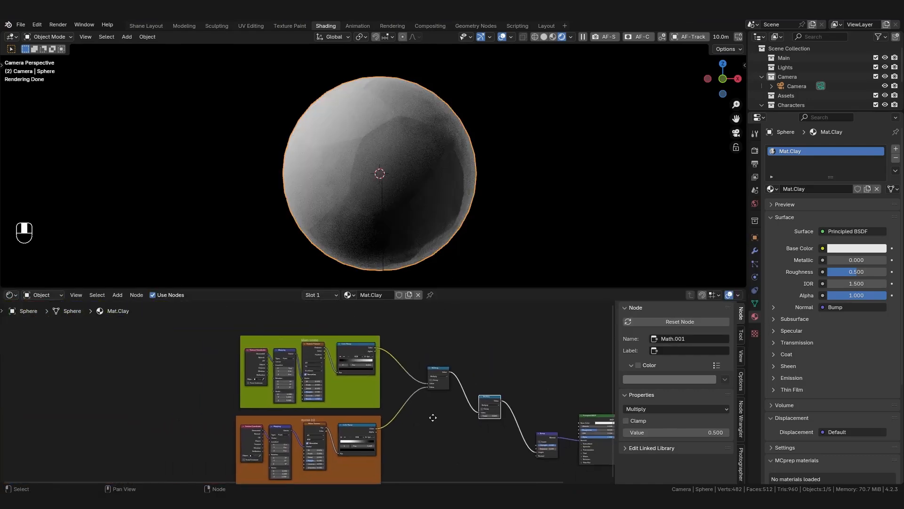
pyautogui.scroll(2, 431, 417)
pyautogui.moveTo(437, 319); pyautogui.dragTo(231, 395)
pyautogui.scroll(-3, 371, 377)
pyautogui.moveTo(371, 376); pyautogui.dragTo(377, 324, button='middle')
pyautogui.hotkey('shift', 'd')
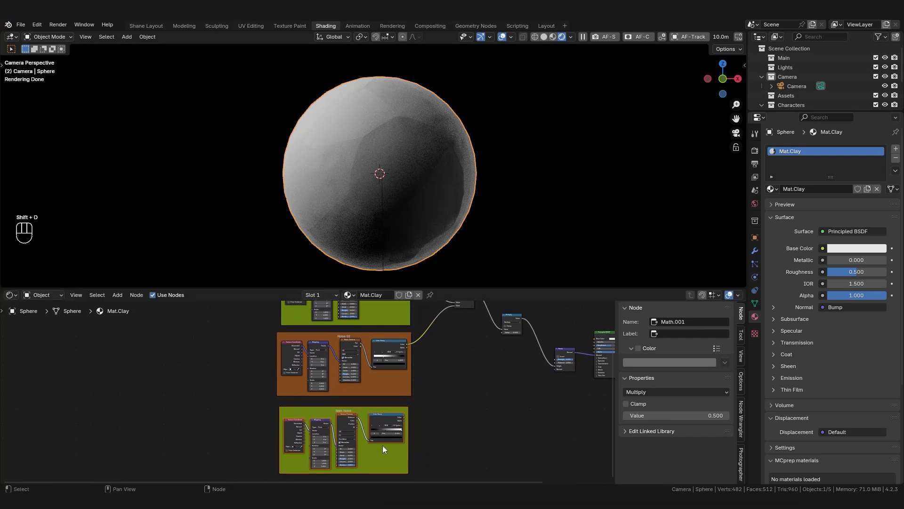
pyautogui.click(382, 445)
# - Change the duplicated Main Noise frame's custom colour to red
pyautogui.scroll(2, 370, 398)
pyautogui.click(370, 399)
pyautogui.click(667, 377)
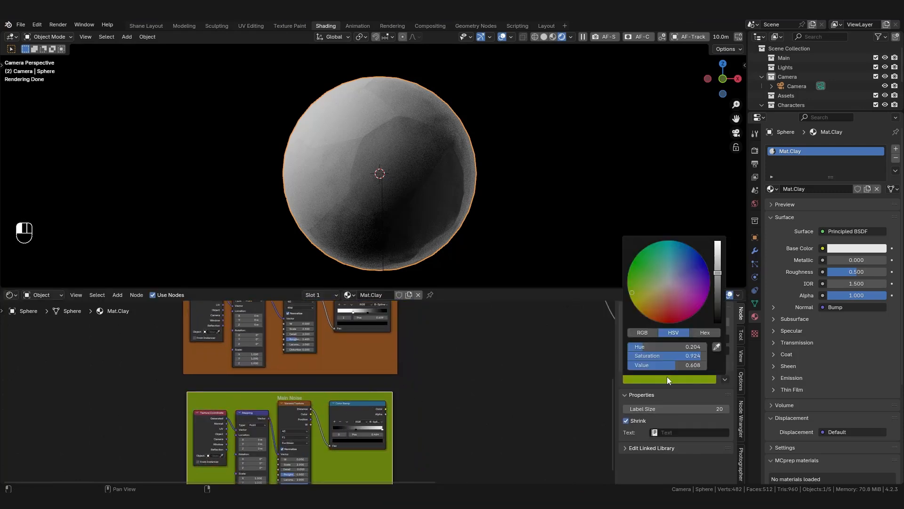
pyautogui.click(671, 306)
# - Relabel the red duplicated frame as Noise 03
pyautogui.click(696, 350)
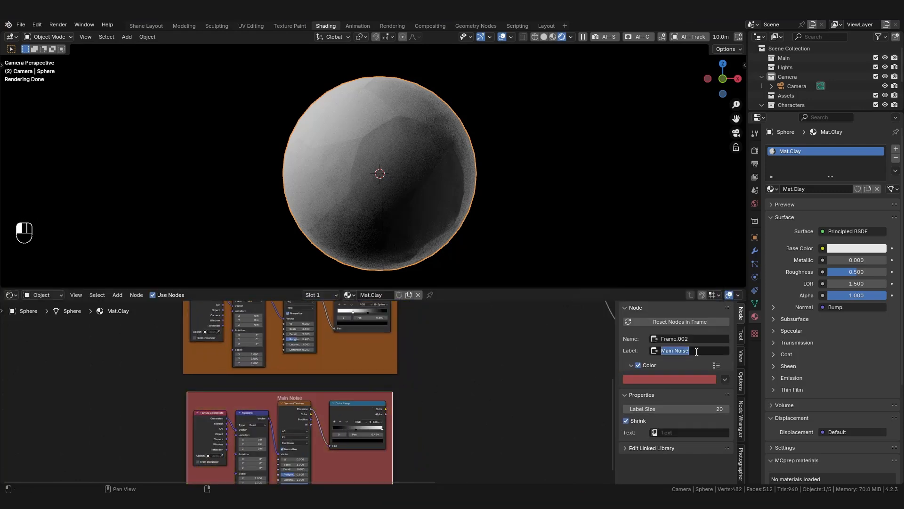
pyautogui.write('nOISE ')
pyautogui.write('Noi')
pyautogui.press('Return')
# - Connect the Color output of the Noise 03 frame's Color Ramp to the second Multiply node's free Value input
pyautogui.scroll(6, 316, 473)
pyautogui.scroll(-6, 427, 407)
pyautogui.moveTo(470, 348); pyautogui.dragTo(290, 419, button='middle')
pyautogui.scroll(-2, 290, 419)
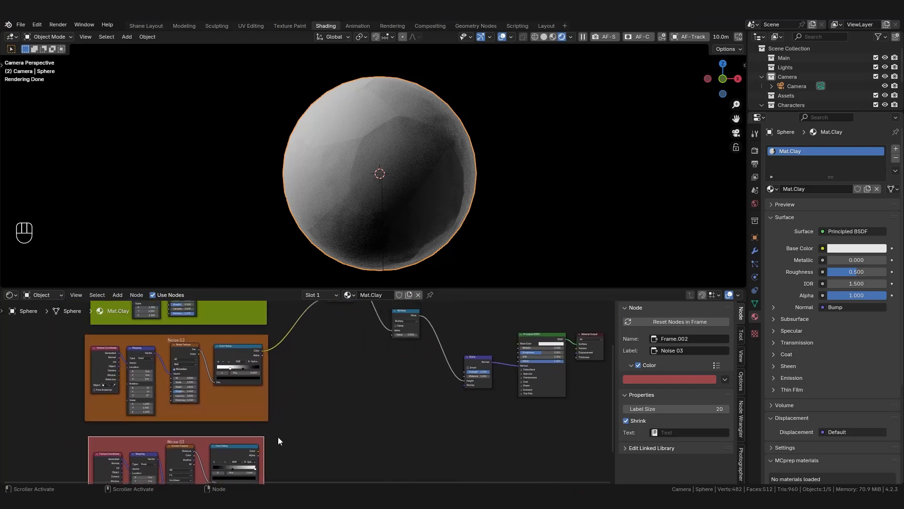
pyautogui.scroll(4, 266, 450)
pyautogui.moveTo(259, 452); pyautogui.dragTo(438, 357)
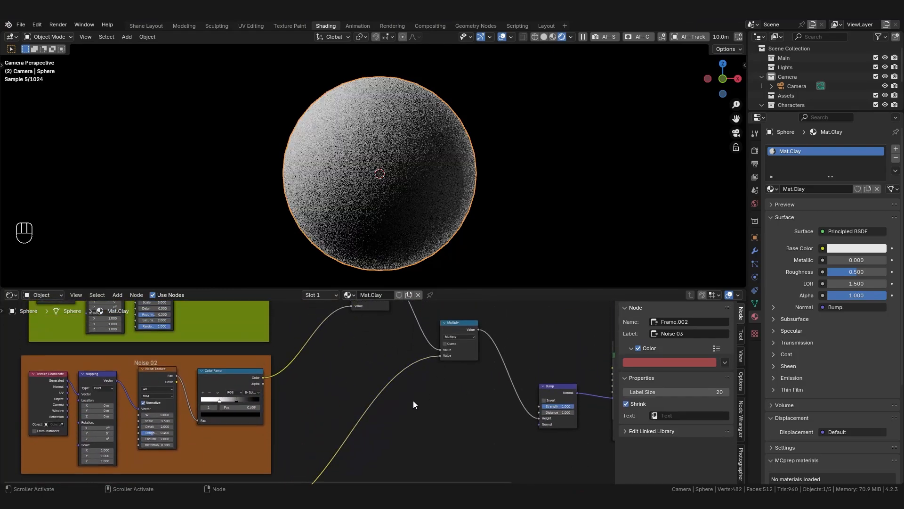
# - Reverse the Noise 03 Color Ramp by moving the black stop slightly past the middle and the white stop to position 0
pyautogui.scroll(-3, 415, 396)
pyautogui.moveTo(417, 392); pyautogui.dragTo(439, 332, button='middle')
pyautogui.scroll(5, 428, 380)
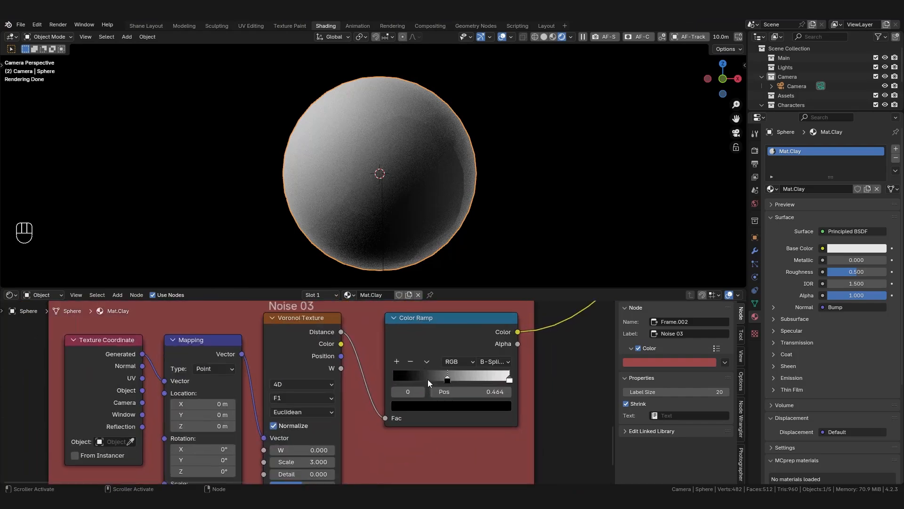
pyautogui.scroll(2, 437, 392)
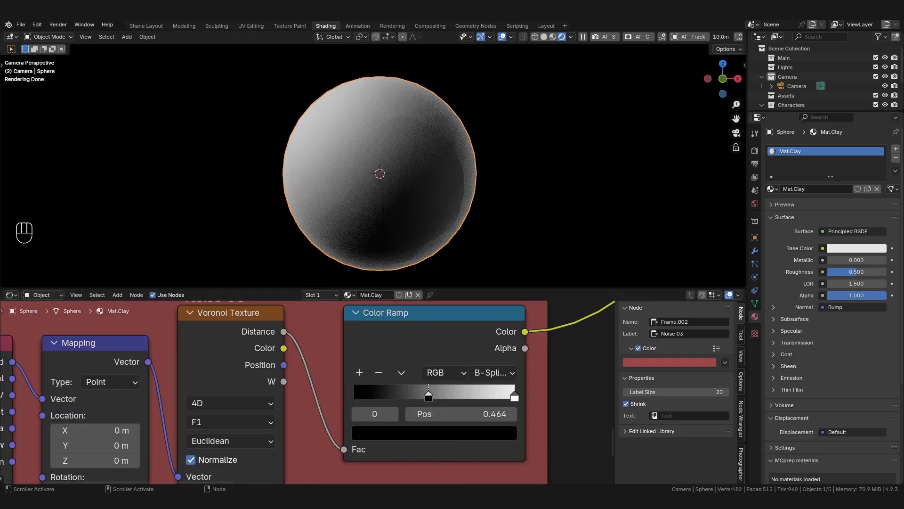
pyautogui.scroll(2, 429, 403)
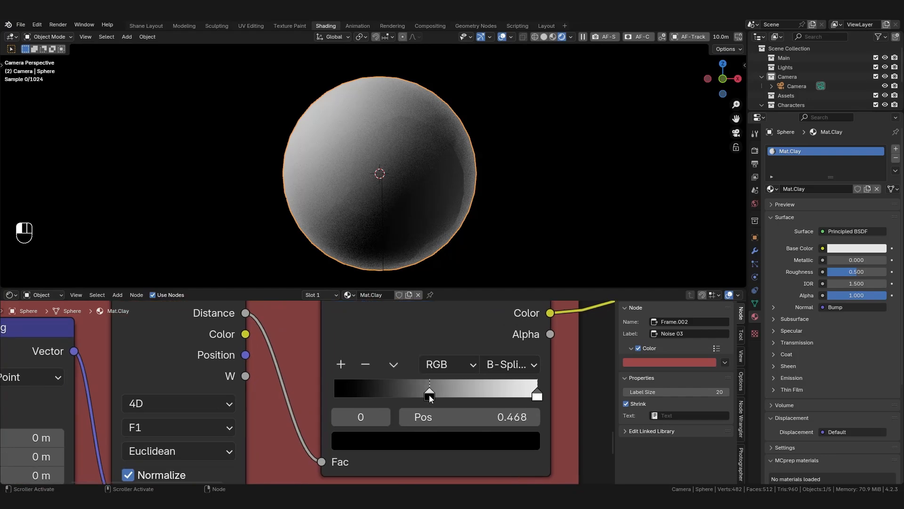
pyautogui.moveTo(430, 395); pyautogui.dragTo(457, 395)
pyautogui.moveTo(541, 401); pyautogui.dragTo(276, 390)
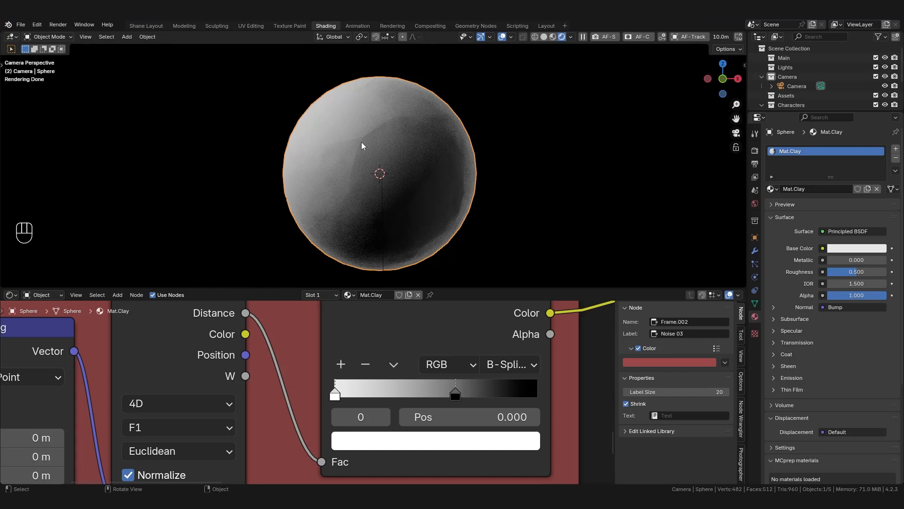
# - Deselect the sphere, examine its bumped surface from several sides, and return to the camera view and the whole node tree
pyautogui.click(550, 148)
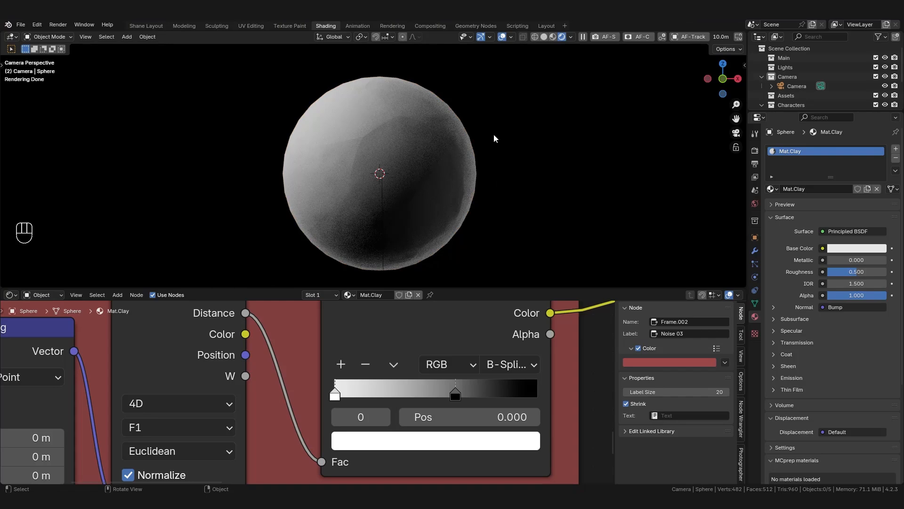
pyautogui.scroll(-1, 383, 157)
pyautogui.moveTo(385, 153); pyautogui.dragTo(437, 150, button='middle')
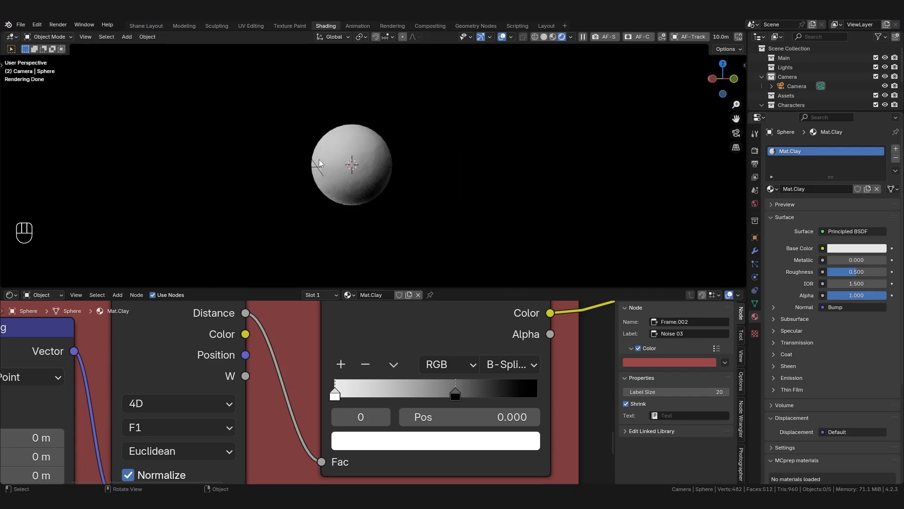
pyautogui.scroll(4, 319, 163)
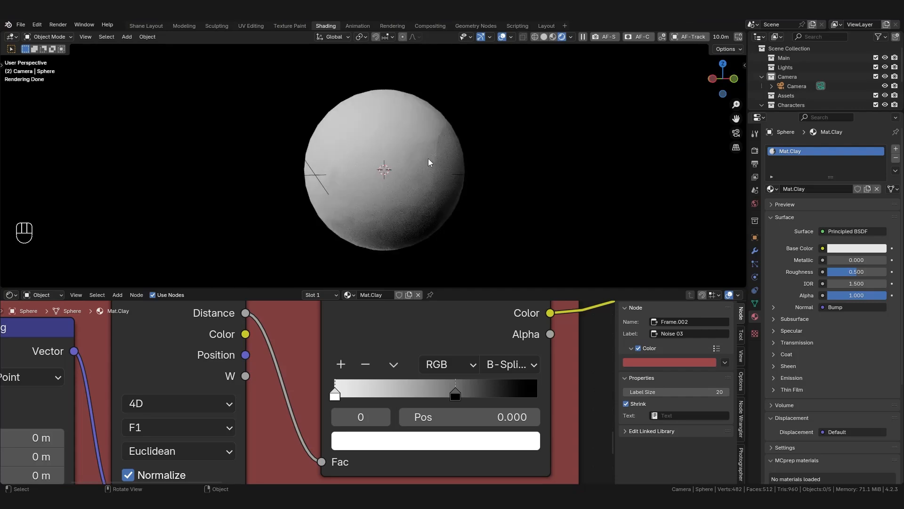
pyautogui.moveTo(368, 188); pyautogui.dragTo(288, 175, button='middle')
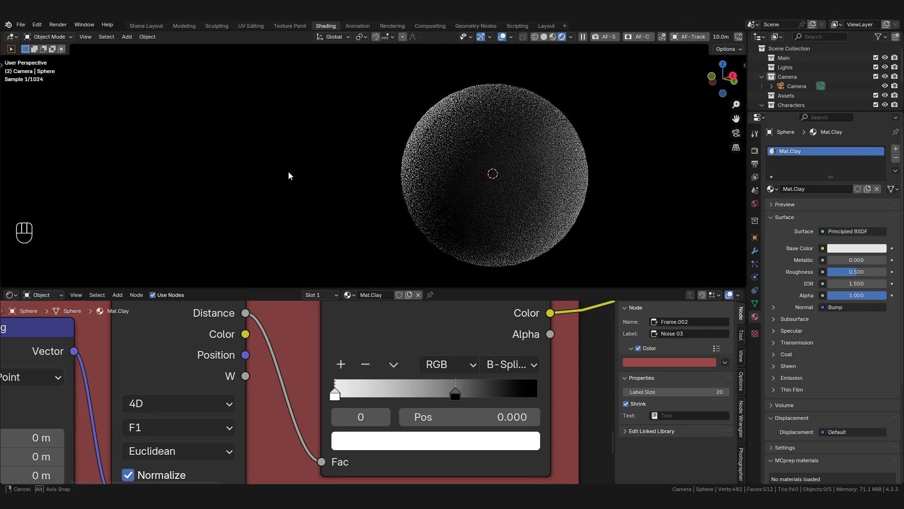
pyautogui.press('KP_0')
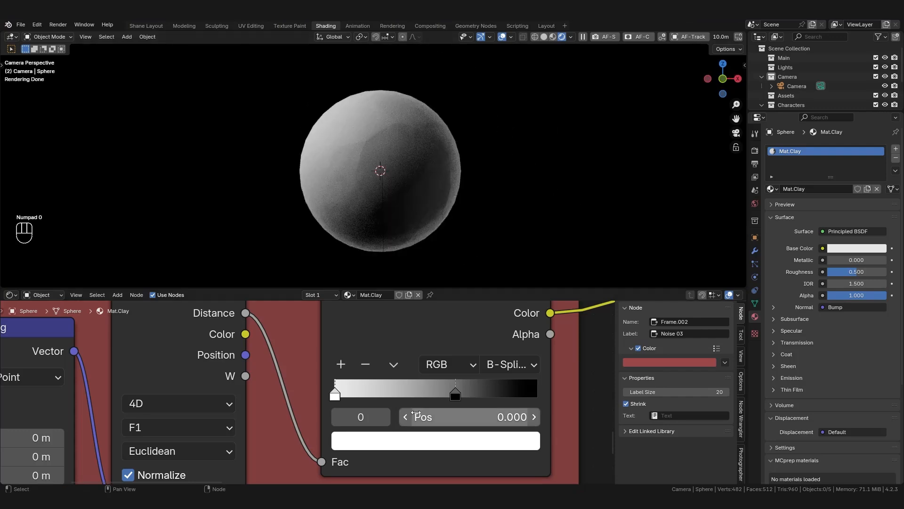
pyautogui.scroll(-3, 408, 404)
pyautogui.scroll(-10, 408, 404)
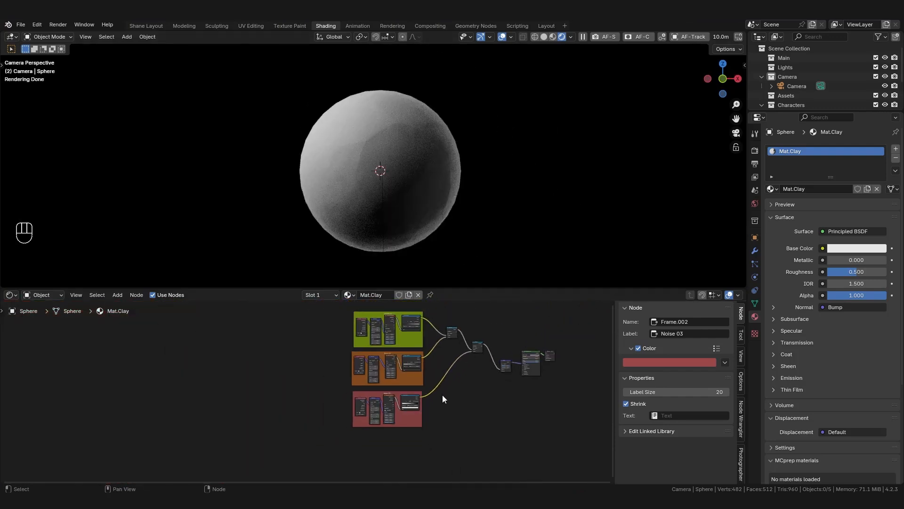
pyautogui.scroll(1, 402, 144)
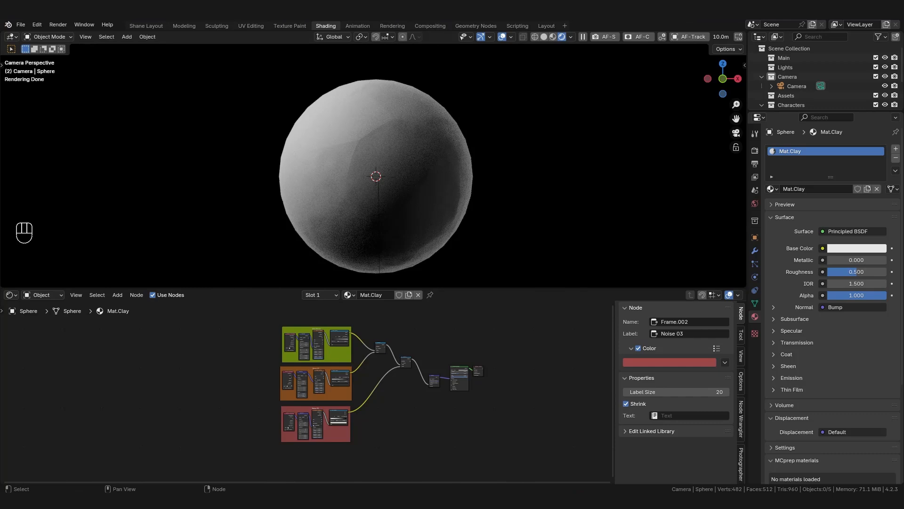
pyautogui.scroll(3, 405, 358)
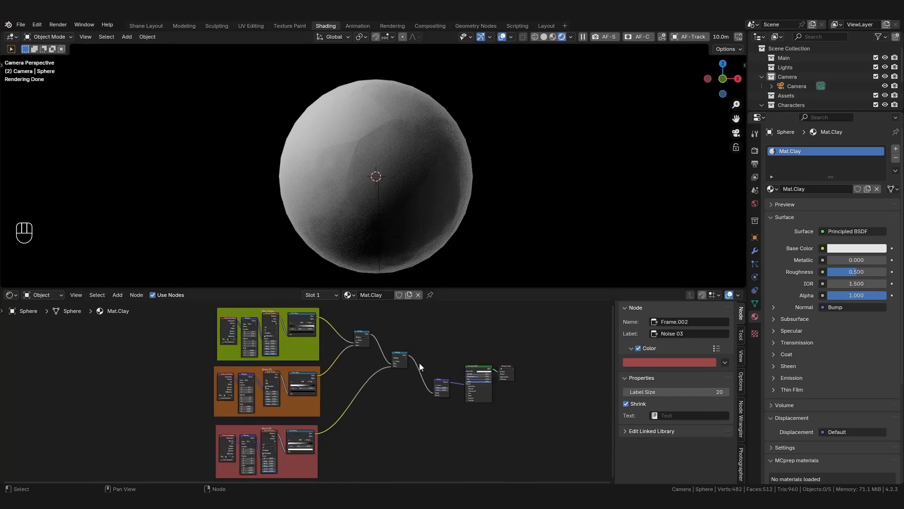
# - Shift the Bump, Principled BSDF and Material Output nodes away and insert a Math node between the second Multiply node and Bump
pyautogui.scroll(-1, 474, 393)
pyautogui.press('g')
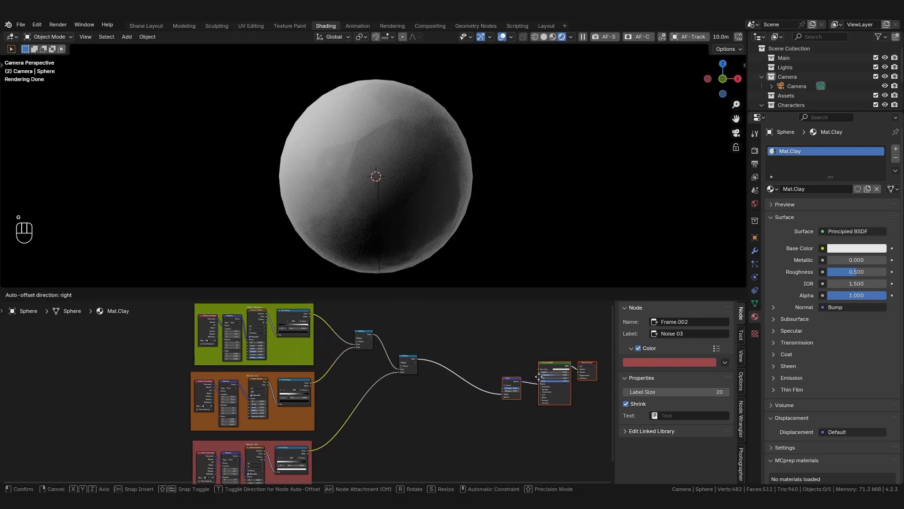
pyautogui.click(503, 402)
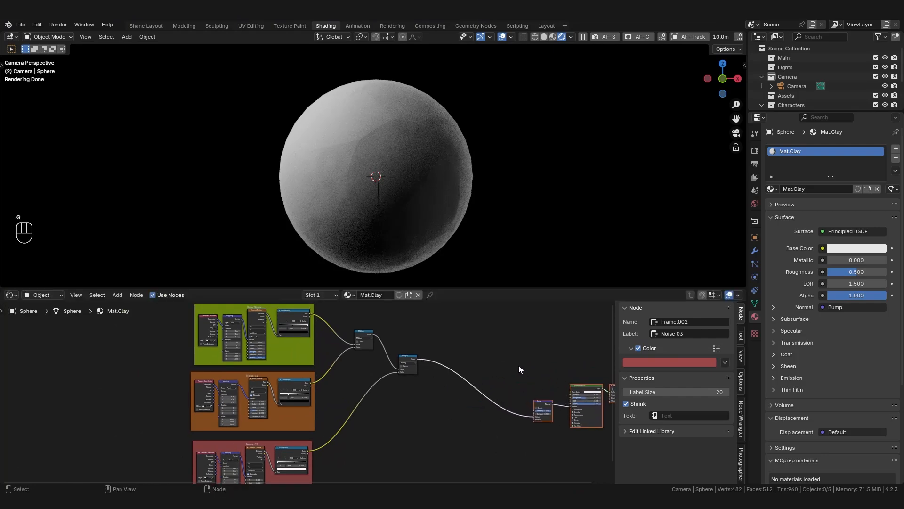
pyautogui.scroll(2, 519, 368)
pyautogui.hotkey('shift', 'a')
pyautogui.write('mat')
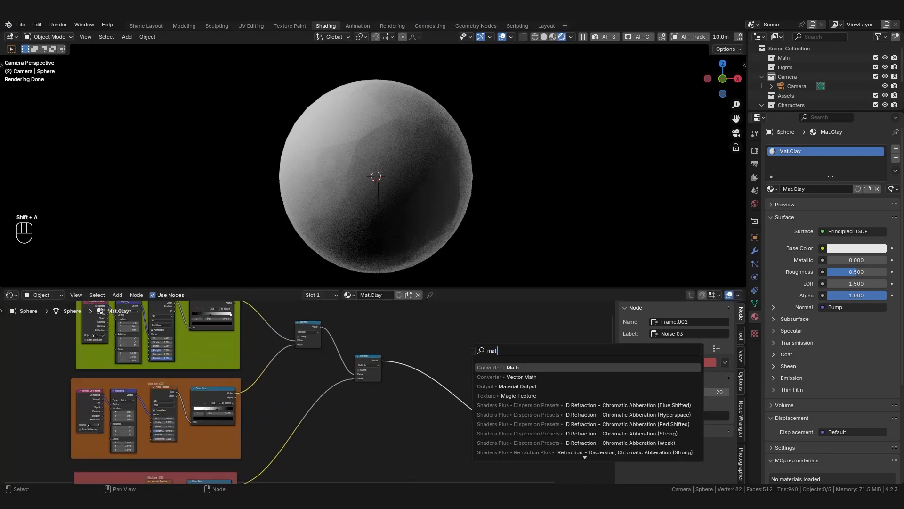
pyautogui.press('Return')
pyautogui.click(471, 400)
# - Add a Noise Texture above the Multiply nodes and connect its Fac output to the new Math node's free Value input
pyautogui.moveTo(426, 326); pyautogui.dragTo(482, 399, button='middle')
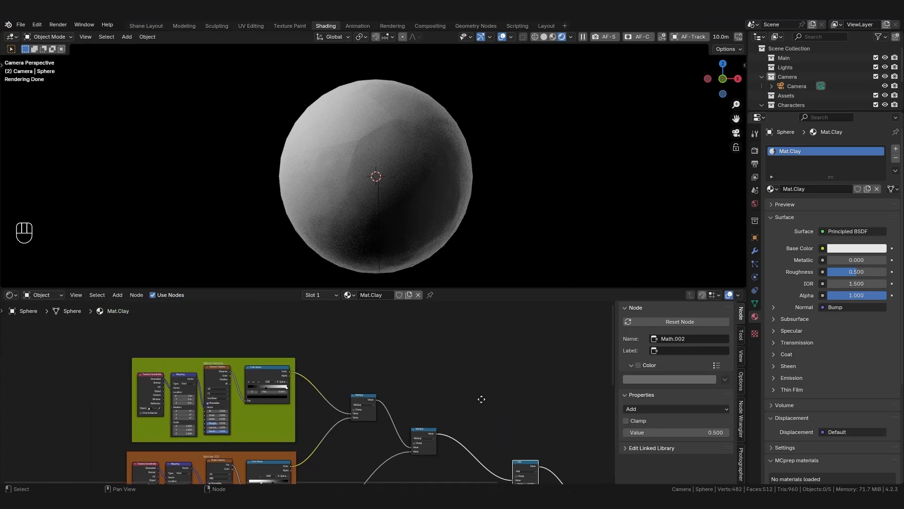
pyautogui.scroll(1, 445, 358)
pyautogui.hotkey('shift', 'a')
pyautogui.write('no')
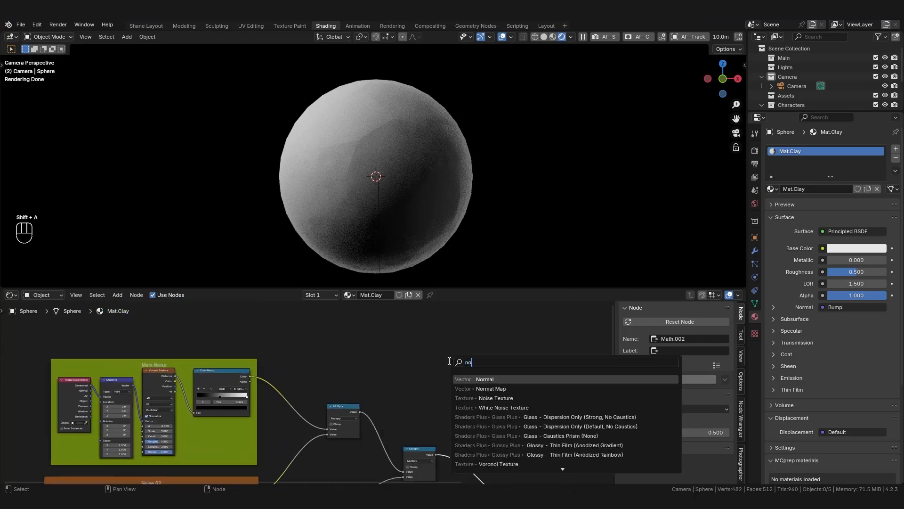
pyautogui.write('i')
pyautogui.press('Return')
pyautogui.click(418, 334)
pyautogui.scroll(2, 450, 355)
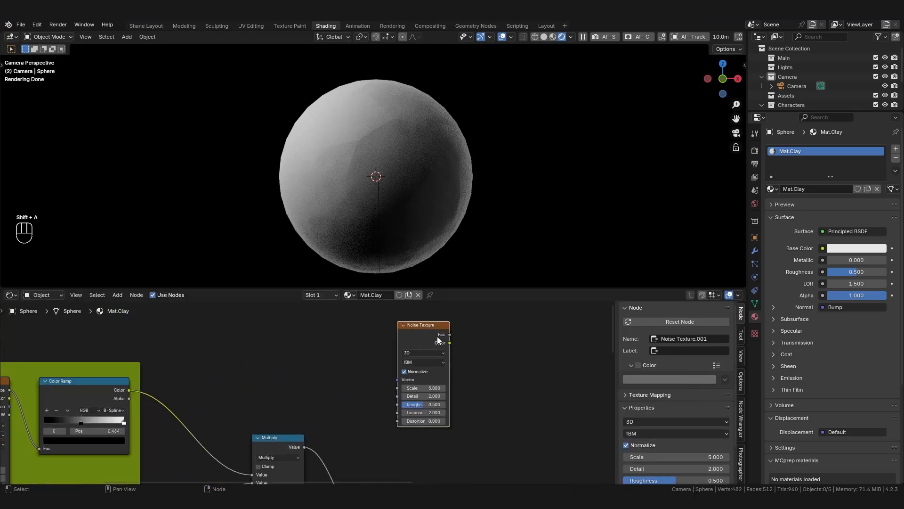
pyautogui.scroll(-2, 438, 340)
pyautogui.moveTo(447, 335); pyautogui.dragTo(539, 396)
# - Insert a Color Ramp on the link between the new Noise Texture and the Math node
pyautogui.moveTo(491, 303); pyautogui.dragTo(487, 471, button='middle')
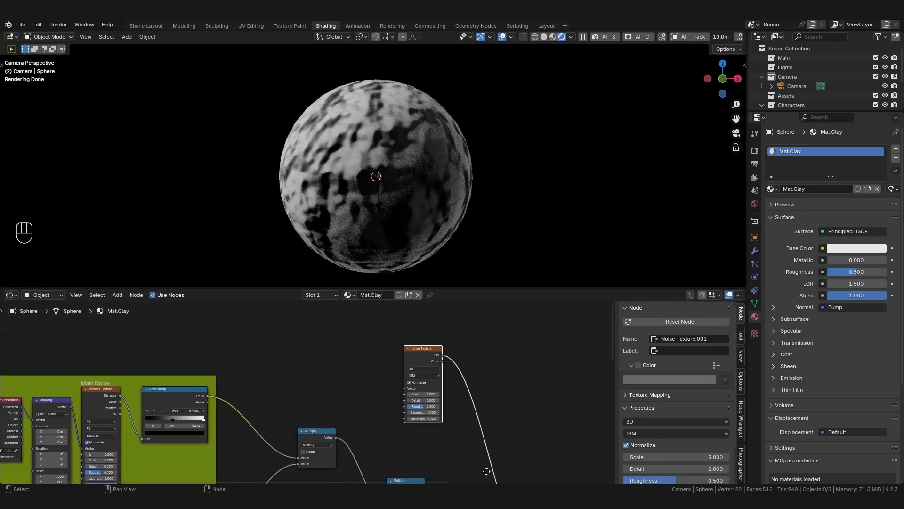
pyautogui.scroll(2, 414, 349)
pyautogui.hotkey('shift', 'a')
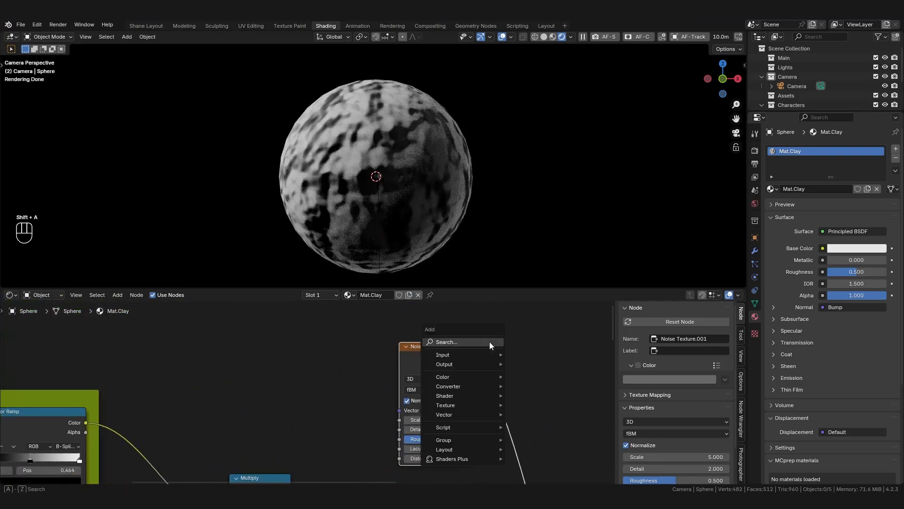
pyautogui.write('colo ra')
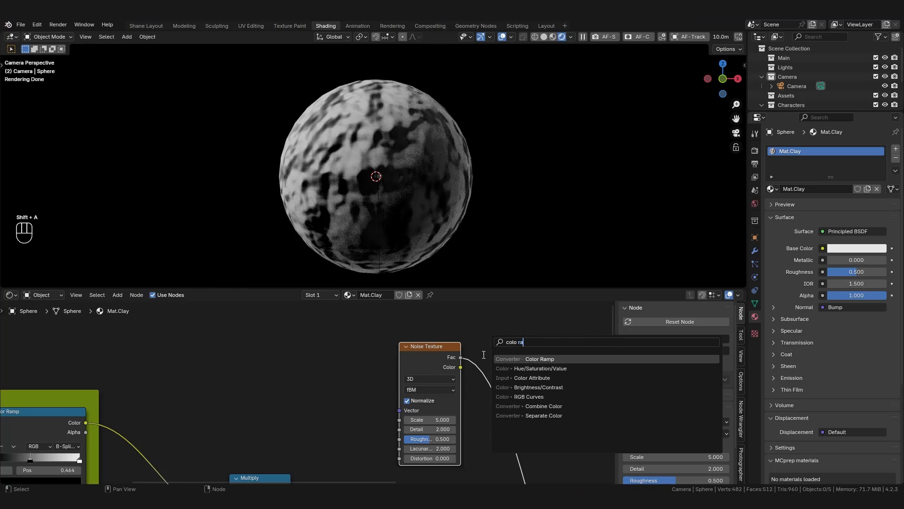
pyautogui.press('Return')
pyautogui.click(481, 362)
# - Tighten the new Color Ramp by moving the black stop to position 0.182 and the white stop to 0.250
pyautogui.moveTo(532, 442); pyautogui.dragTo(454, 409, button='middle')
pyautogui.scroll(2, 429, 372)
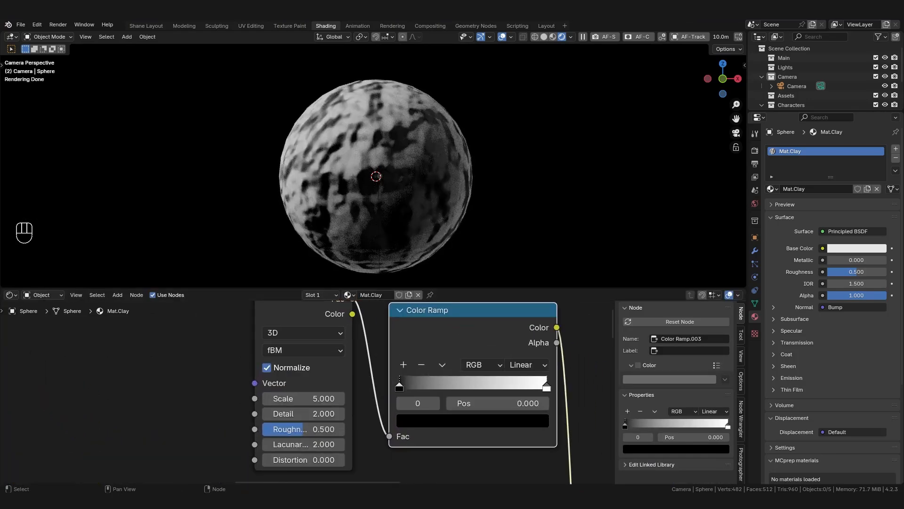
pyautogui.scroll(2, 411, 400)
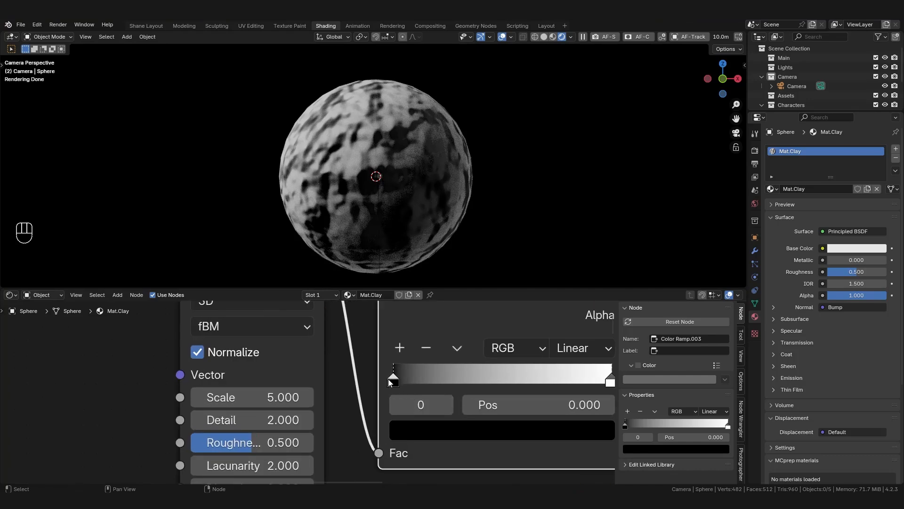
pyautogui.moveTo(392, 380); pyautogui.dragTo(432, 383)
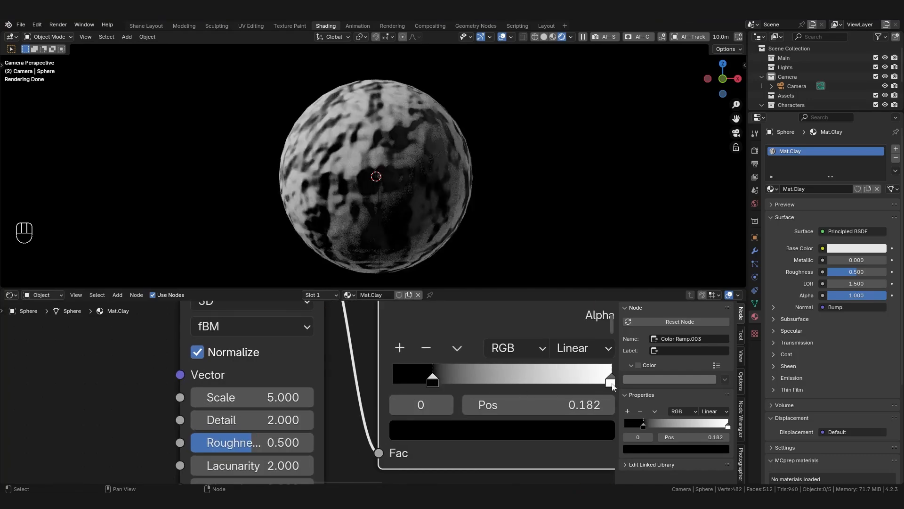
pyautogui.keyDown('shift'); pyautogui.scroll(-5, 547, 382); pyautogui.keyUp('shift')
pyautogui.moveTo(489, 351); pyautogui.dragTo(460, 431, button='middle')
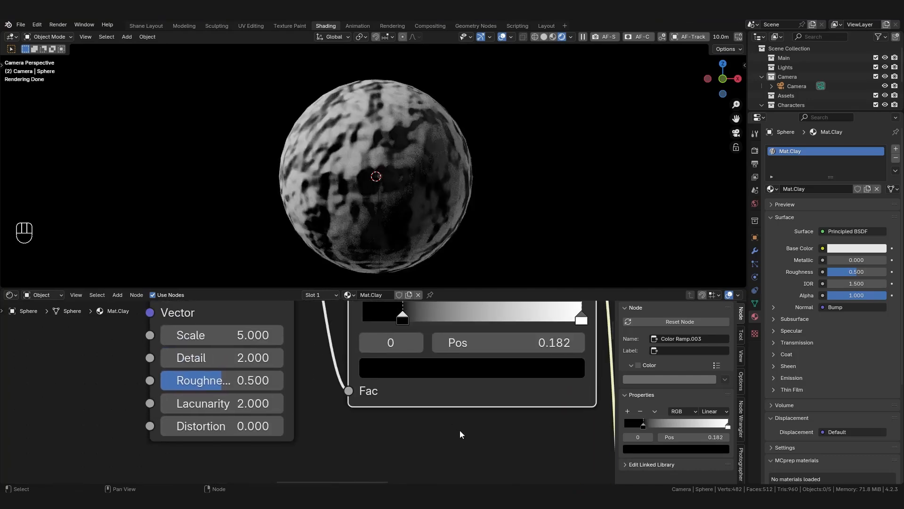
pyautogui.scroll(-5, 459, 429)
pyautogui.moveTo(463, 350); pyautogui.dragTo(450, 410, button='middle')
pyautogui.scroll(3, 526, 415)
pyautogui.moveTo(527, 417); pyautogui.dragTo(382, 420)
# - Set the new Noise Texture's Scale to 80
pyautogui.moveTo(280, 393); pyautogui.dragTo(450, 319, button='middle')
pyautogui.click(395, 354)
pyautogui.write('80')
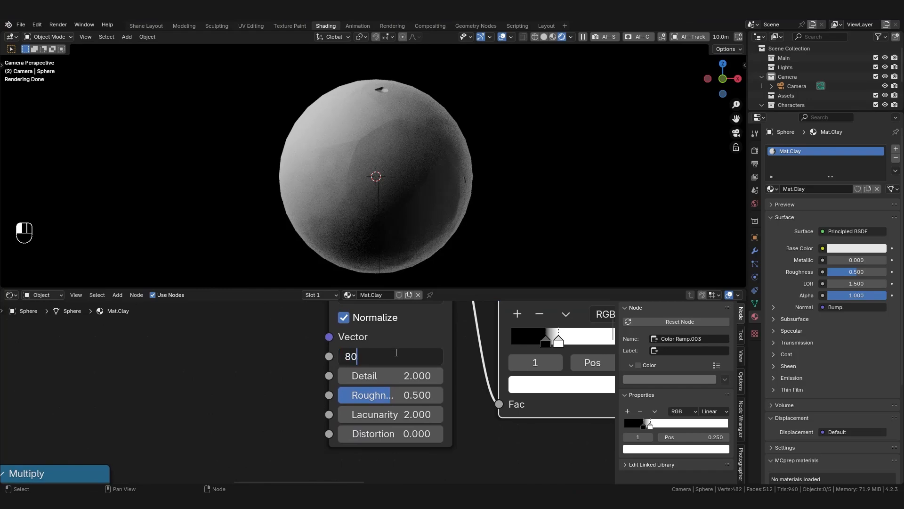
pyautogui.press('Return')
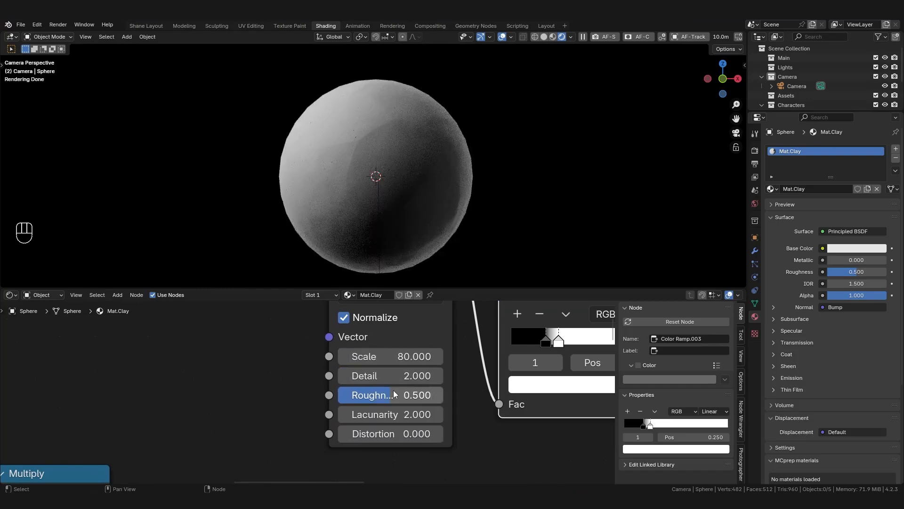
# - Add Texture Coordinate and Mapping nodes to the new Noise Texture and arrange the chain's nodes in a tidy row
pyautogui.scroll(-3, 314, 419)
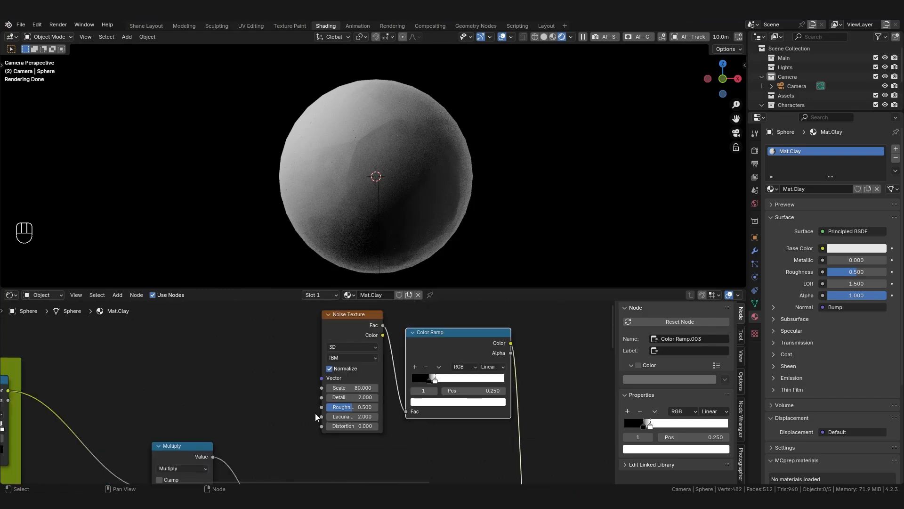
pyautogui.moveTo(315, 413); pyautogui.dragTo(371, 426, button='middle')
pyautogui.click(387, 334)
pyautogui.hotkey('ctrl', 't')
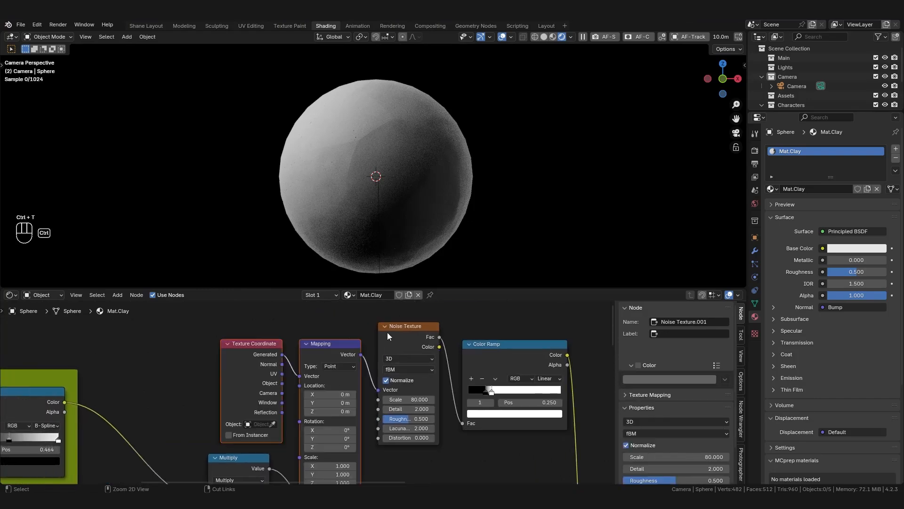
pyautogui.moveTo(349, 362); pyautogui.dragTo(326, 346)
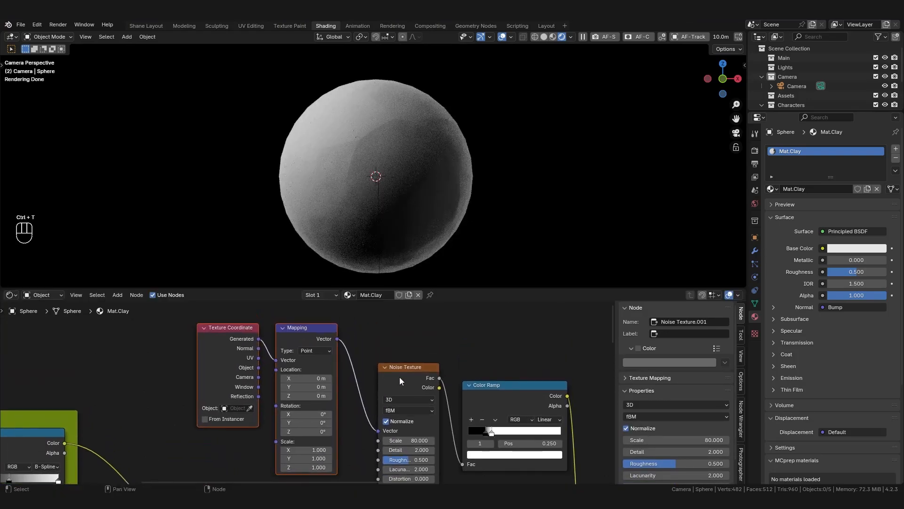
pyautogui.moveTo(400, 378); pyautogui.dragTo(391, 350)
pyautogui.moveTo(488, 390); pyautogui.dragTo(493, 350)
pyautogui.moveTo(324, 400); pyautogui.dragTo(424, 394, button='middle')
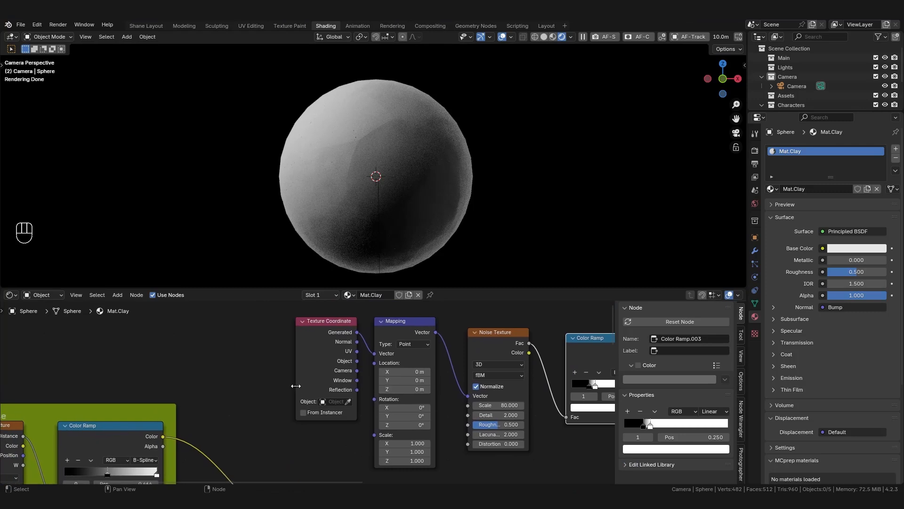
pyautogui.scroll(-5, 304, 383)
pyautogui.moveTo(291, 411); pyautogui.dragTo(358, 346, button='middle')
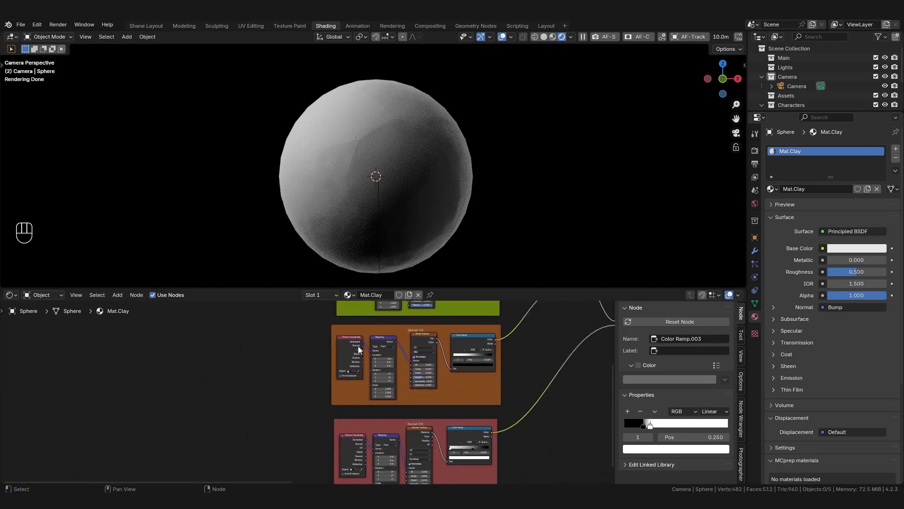
# - Examine the framed Noise 02 and Noise 03 node chains for comparison with the unframed fine noise chain
pyautogui.scroll(5, 370, 346)
pyautogui.scroll(-3, 350, 347)
pyautogui.moveTo(373, 403); pyautogui.dragTo(395, 339, button='middle')
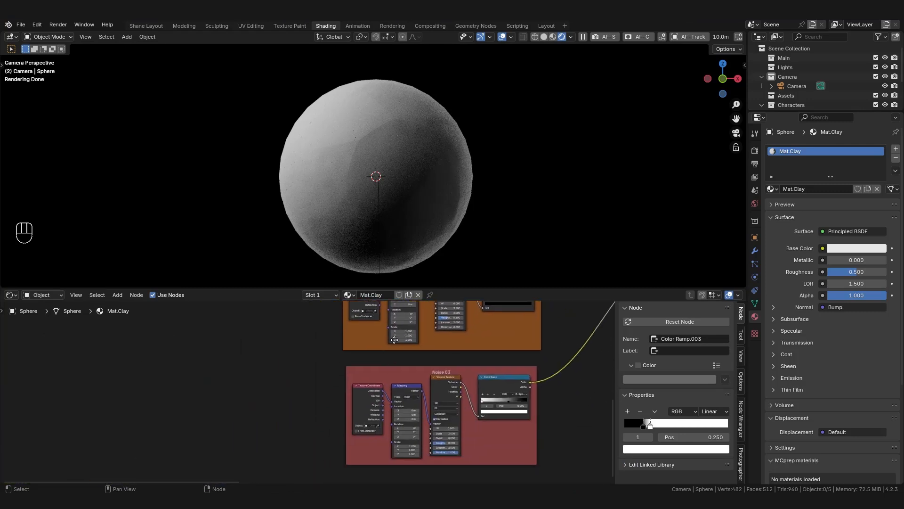
pyautogui.scroll(2, 403, 386)
pyautogui.scroll(-2, 349, 394)
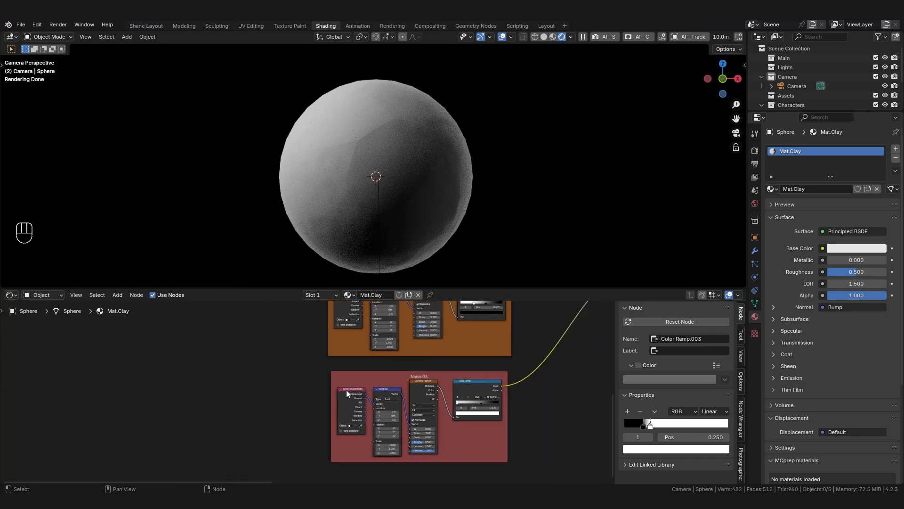
pyautogui.scroll(-2, 347, 373)
pyautogui.moveTo(412, 350); pyautogui.dragTo(325, 437, button='middle')
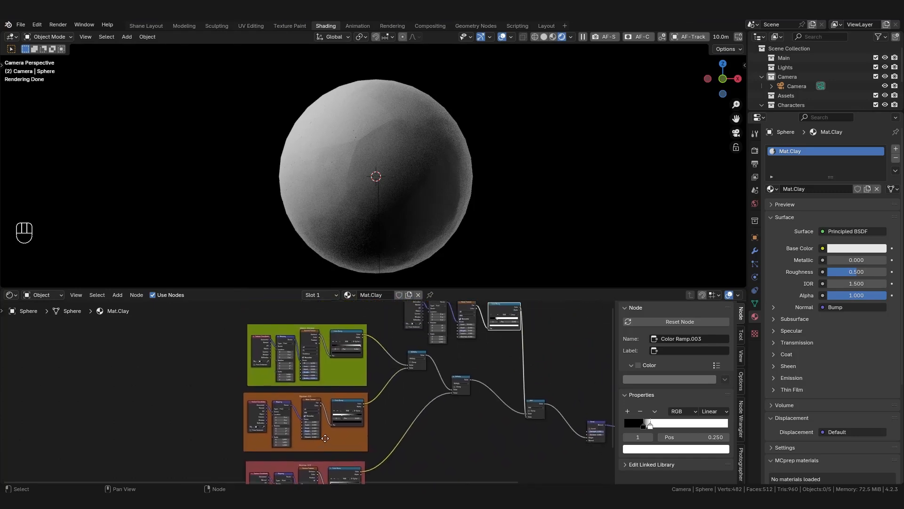
# - Move the whole fine noise chain, from Texture Coordinate to Color Ramp, up and to the left as one group
pyautogui.moveTo(427, 309); pyautogui.dragTo(341, 372, button='middle')
pyautogui.scroll(4, 411, 367)
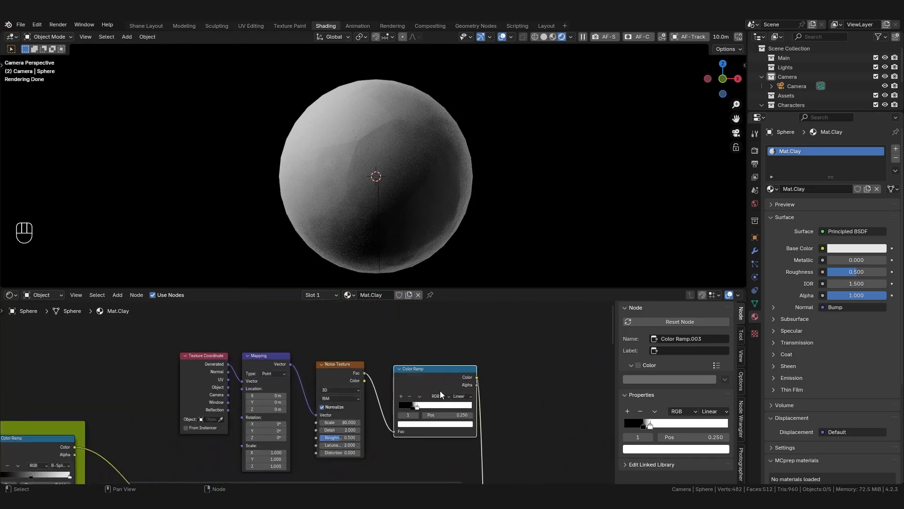
pyautogui.moveTo(454, 330); pyautogui.dragTo(180, 411)
pyautogui.moveTo(430, 382); pyautogui.dragTo(362, 357)
pyautogui.scroll(-4, 380, 386)
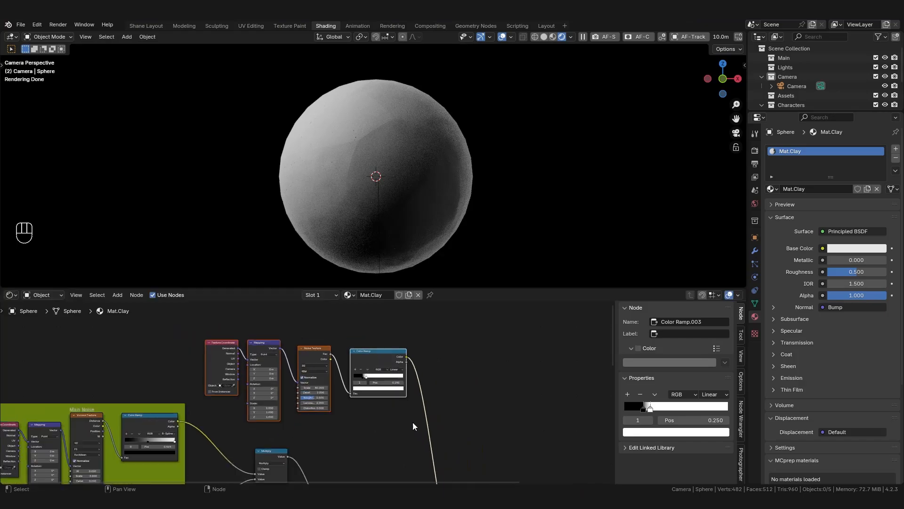
pyautogui.moveTo(413, 426); pyautogui.dragTo(385, 385, button='middle')
# - Inspect the small grains on the sphere and insert an Invert Color node after the fine noise's Color Ramp
pyautogui.scroll(5, 376, 158)
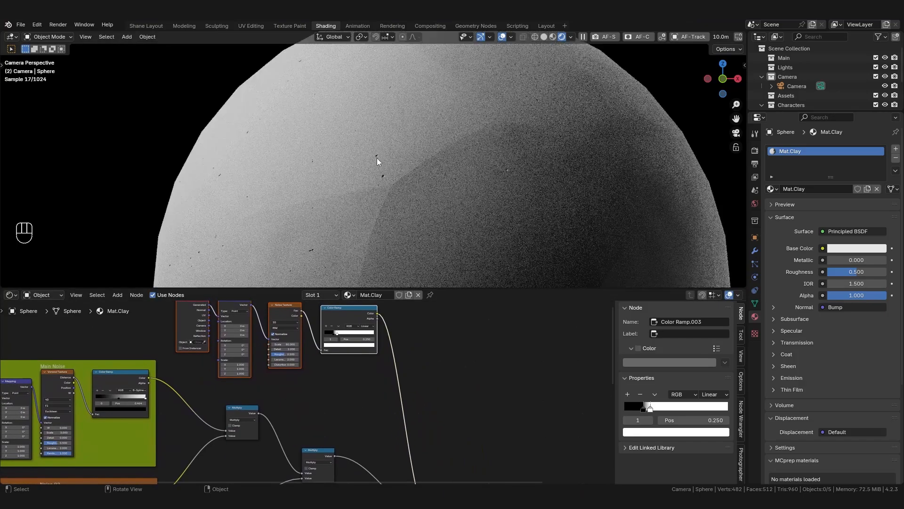
pyautogui.scroll(3, 384, 201)
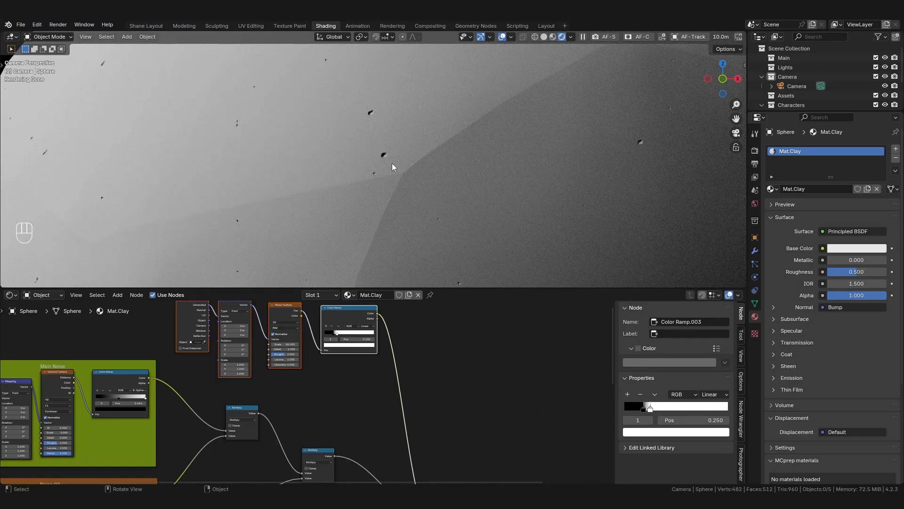
pyautogui.scroll(-4, 405, 164)
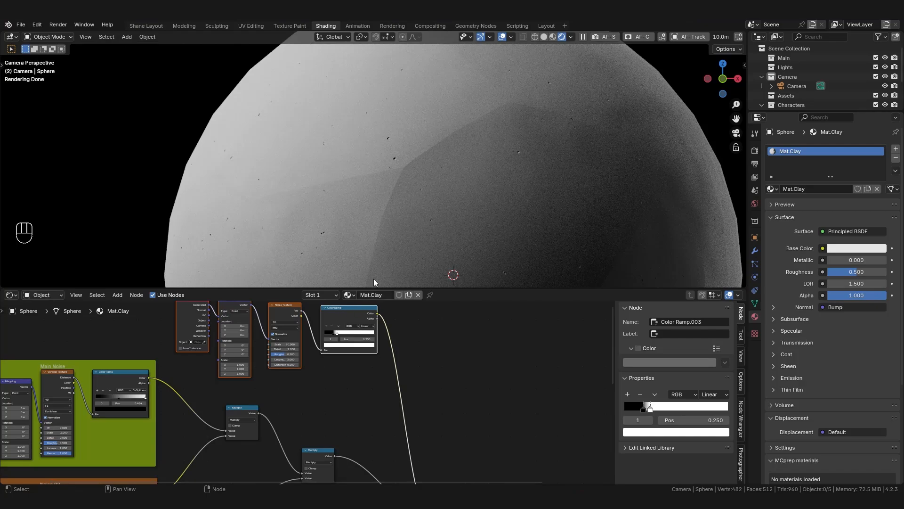
pyautogui.scroll(3, 405, 137)
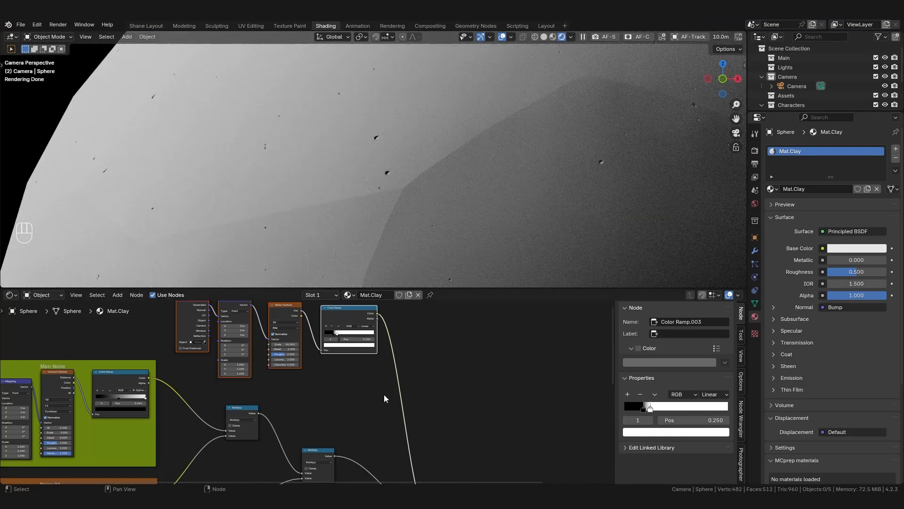
pyautogui.scroll(2, 391, 382)
pyautogui.hotkey('shift', 'a')
pyautogui.write('in')
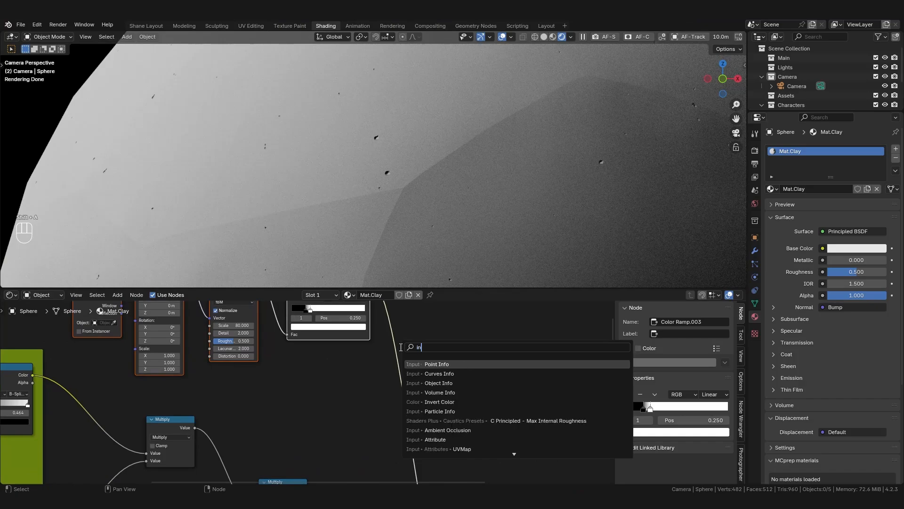
pyautogui.write('v')
pyautogui.press('Return')
pyautogui.click(402, 357)
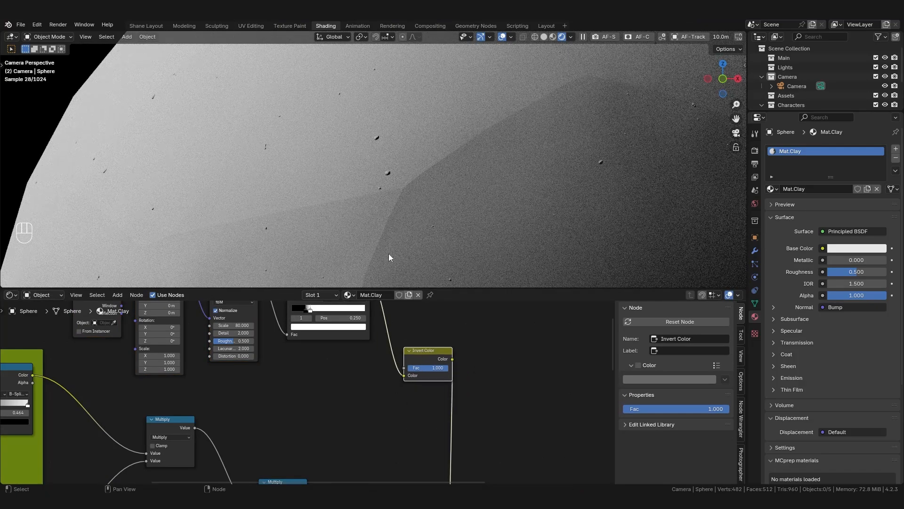
pyautogui.scroll(-2, 425, 451)
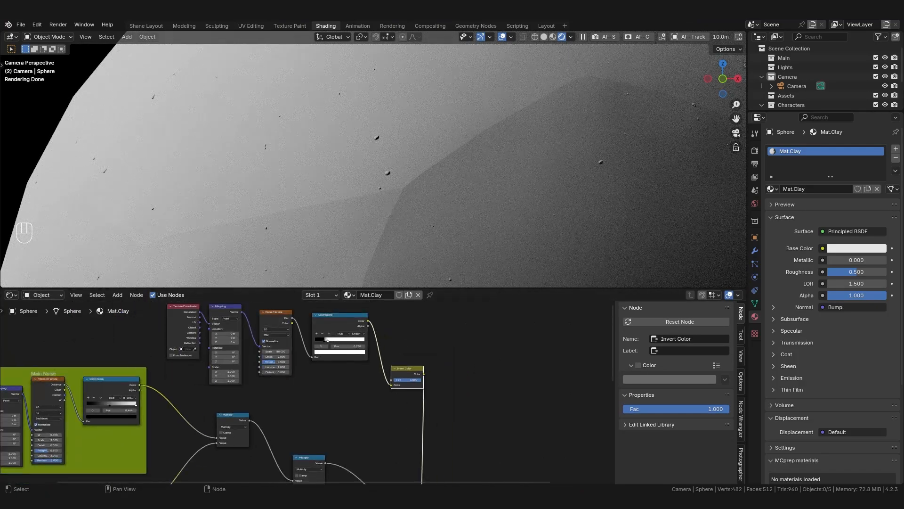
pyautogui.scroll(-4, 321, 129)
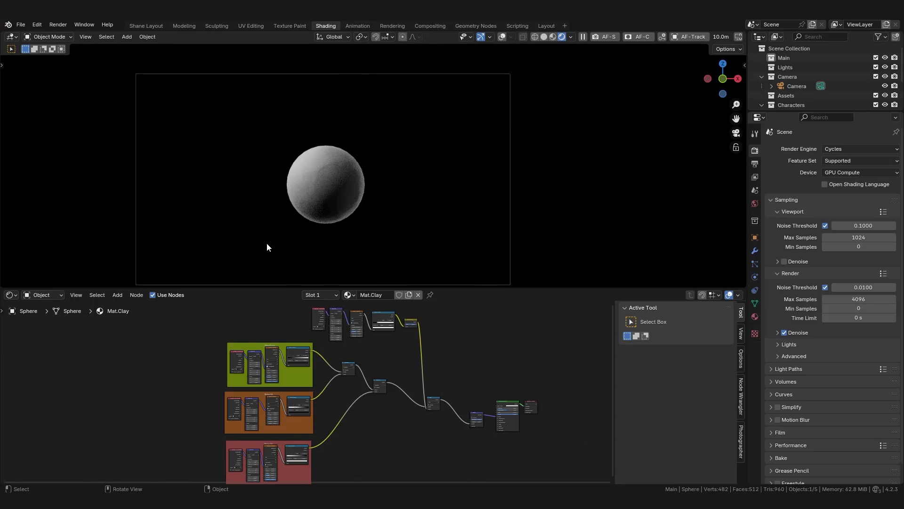
# - Join the fine noise chain, including Invert Color, in a frame labelled Noise Grains
pyautogui.keyDown('shift'); pyautogui.moveTo(281, 229); pyautogui.dragTo(284, 209, button='middle'); pyautogui.keyUp('shift')
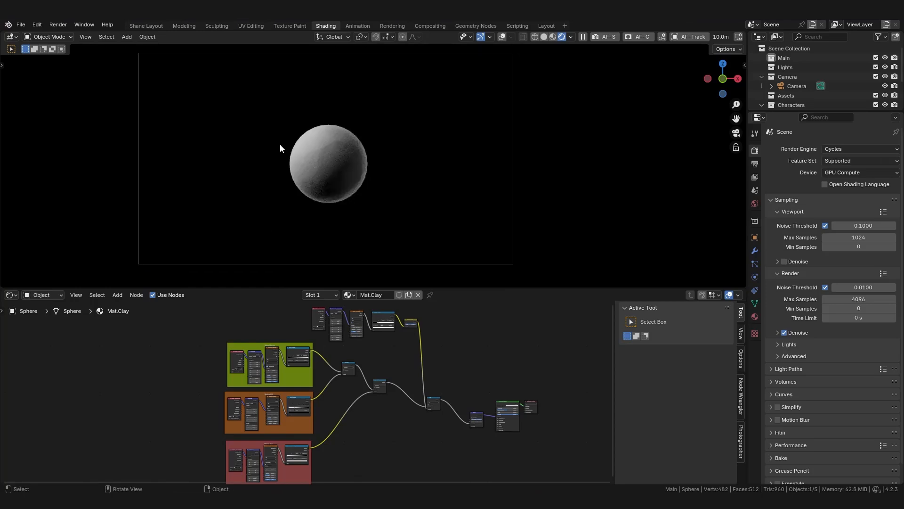
pyautogui.scroll(6, 367, 310)
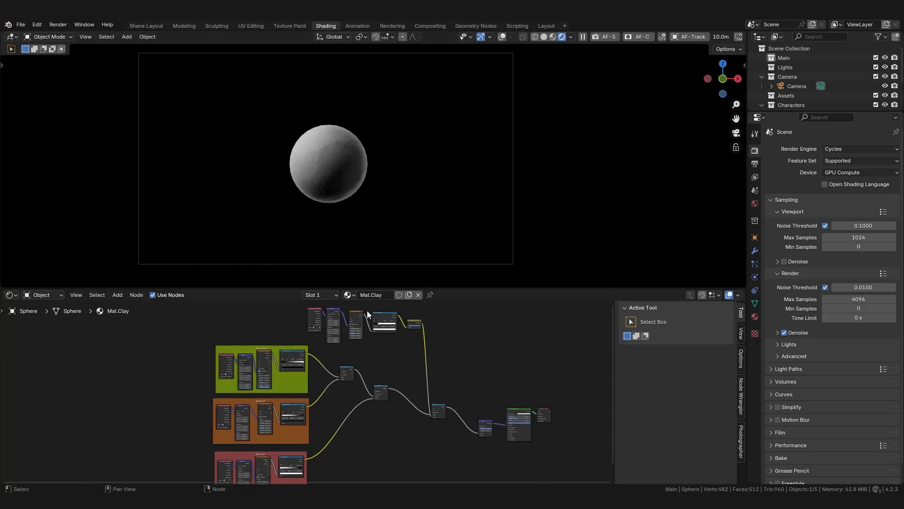
pyautogui.moveTo(367, 310); pyautogui.dragTo(393, 362, button='middle')
pyautogui.scroll(5, 397, 372)
pyautogui.moveTo(538, 339); pyautogui.dragTo(237, 417)
pyautogui.hotkey('ctrl', 'j')
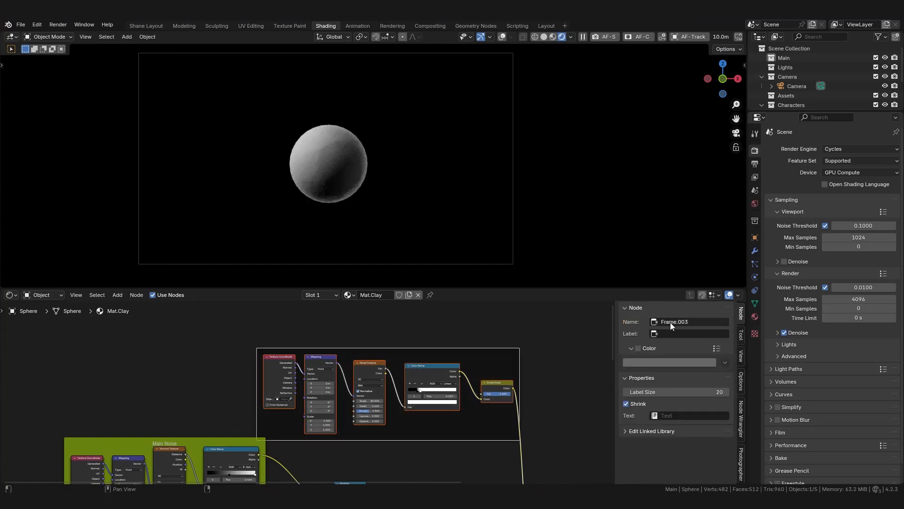
pyautogui.click(680, 333)
pyautogui.write('Noise Grains')
# - Give the Noise Grains frame a custom purple colour
pyautogui.click(638, 348)
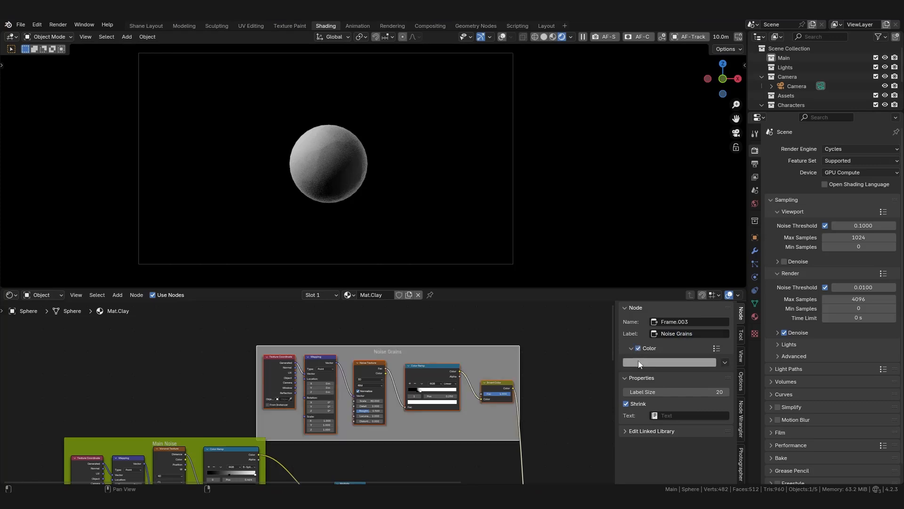
pyautogui.click(637, 361)
pyautogui.click(634, 280)
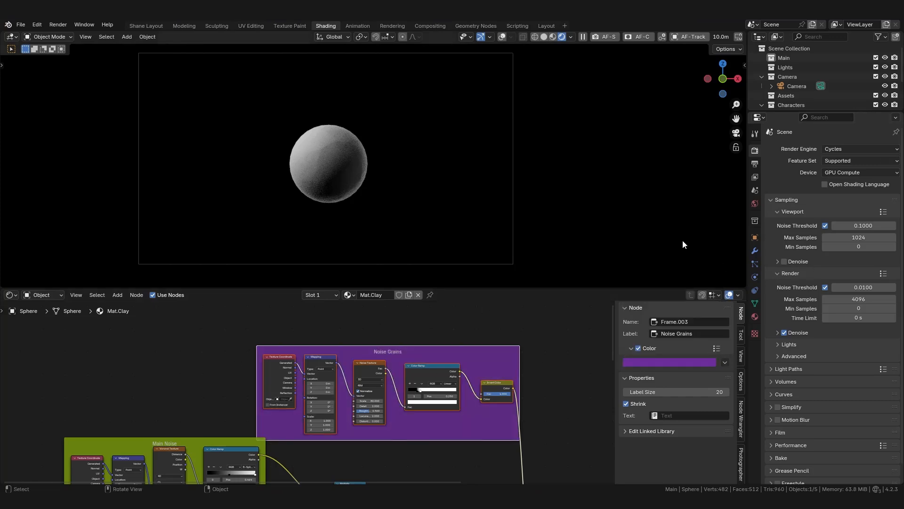
# - Turn on denoising for the viewport render sampling
pyautogui.click(784, 261)
pyautogui.scroll(5, 332, 152)
pyautogui.moveTo(203, 452); pyautogui.dragTo(438, 318, button='middle')
pyautogui.scroll(-9, 312, 417)
pyautogui.scroll(-3, 306, 407)
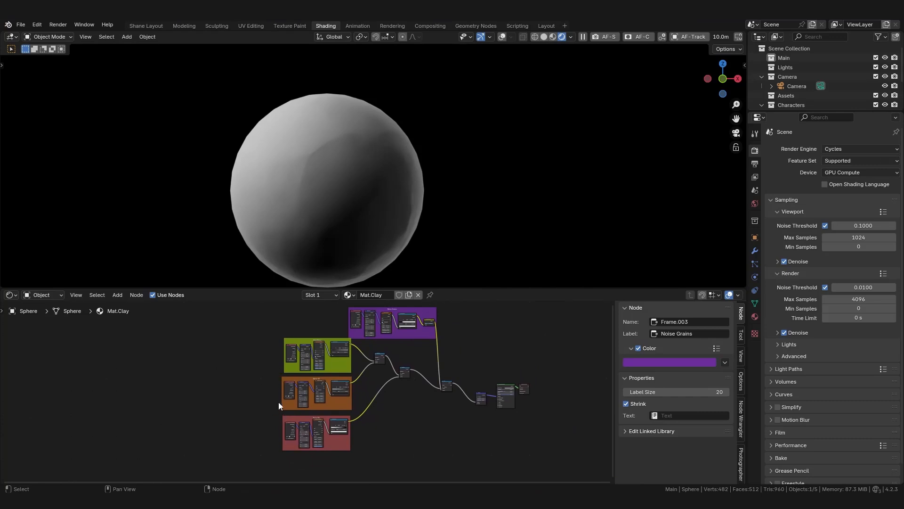
# - Add a Value node feeding the Scale input of the Main Noise Voronoi Texture and place it beside the frame
pyautogui.scroll(7, 282, 384)
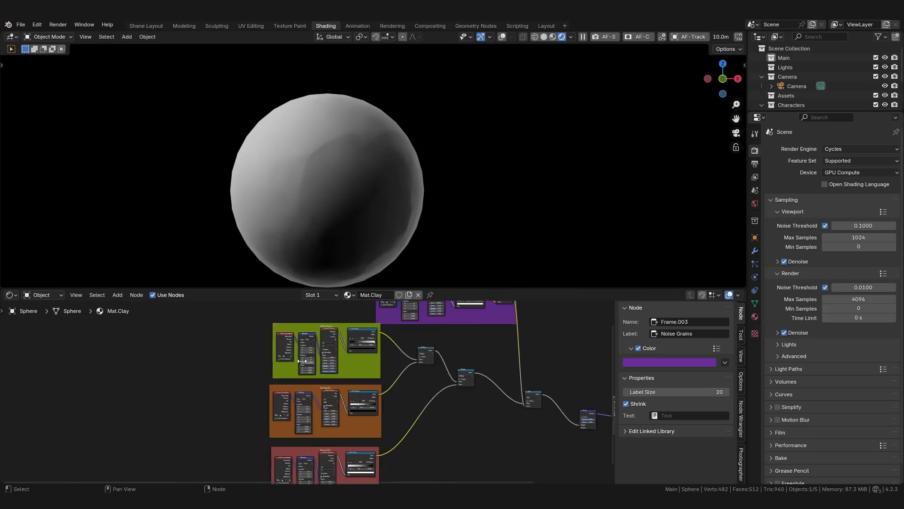
pyautogui.moveTo(276, 372); pyautogui.dragTo(270, 382, button='middle')
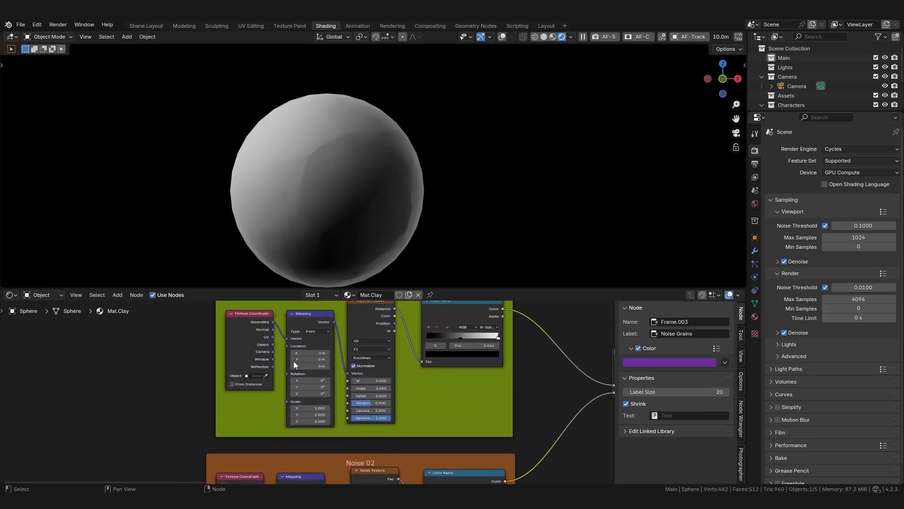
pyautogui.moveTo(418, 392); pyautogui.dragTo(445, 234, button='middle')
pyautogui.scroll(3, 409, 376)
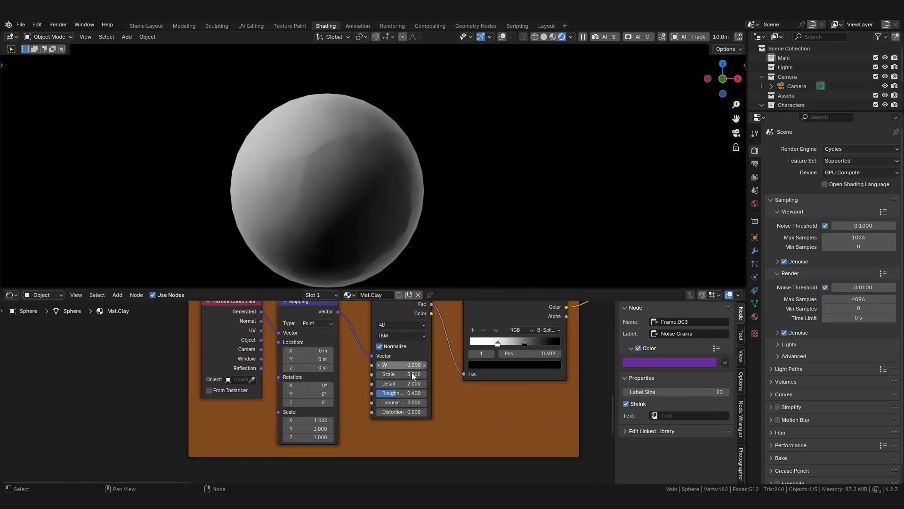
pyautogui.moveTo(422, 414); pyautogui.dragTo(478, 275, button='middle')
pyautogui.moveTo(391, 307); pyautogui.dragTo(475, 428, button='middle')
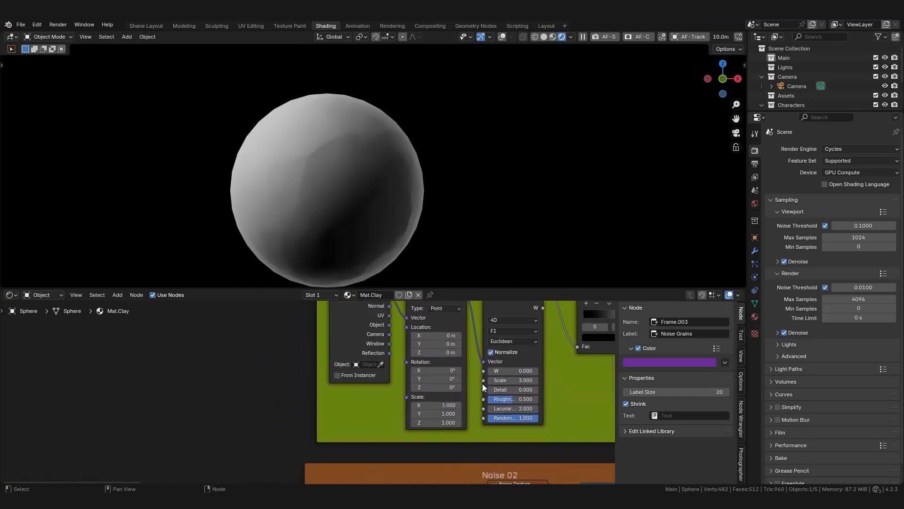
pyautogui.moveTo(482, 383); pyautogui.dragTo(100, 382)
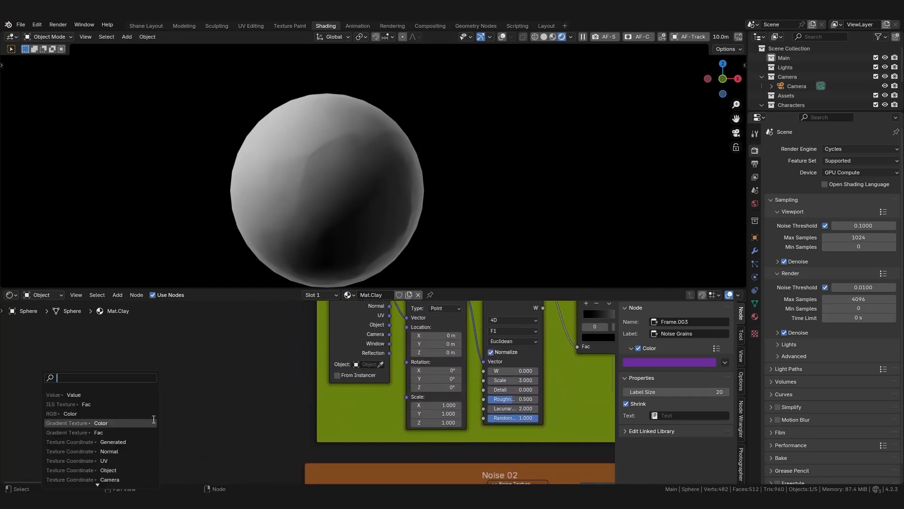
pyautogui.click(81, 395)
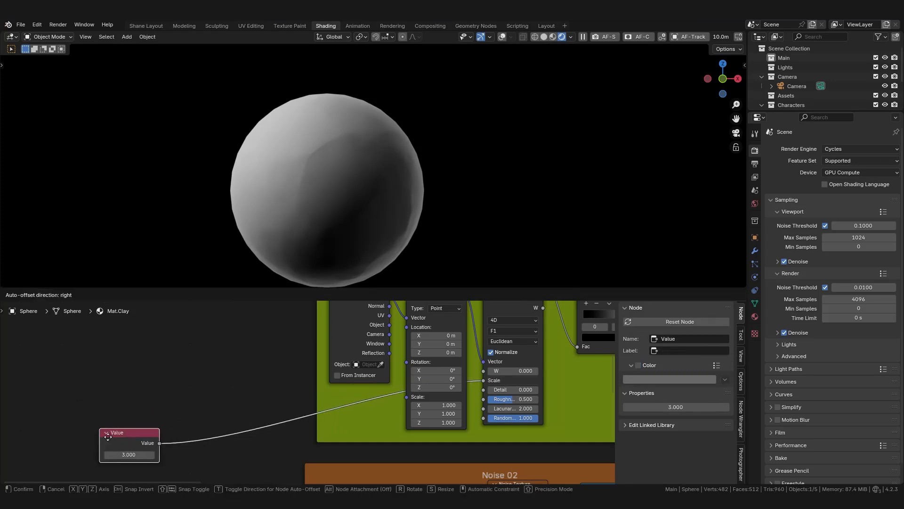
pyautogui.click(224, 357)
# - Connect the same Value node to the Scale inputs of the Noise 02 and Noise 03 textures
pyautogui.moveTo(219, 356); pyautogui.dragTo(535, 373)
pyautogui.scroll(-4, 268, 400)
pyautogui.moveTo(268, 397); pyautogui.dragTo(355, 402, button='middle')
pyautogui.click(252, 344)
pyautogui.moveTo(584, 454); pyautogui.dragTo(290, 454, button='middle')
pyautogui.scroll(-3, 265, 420)
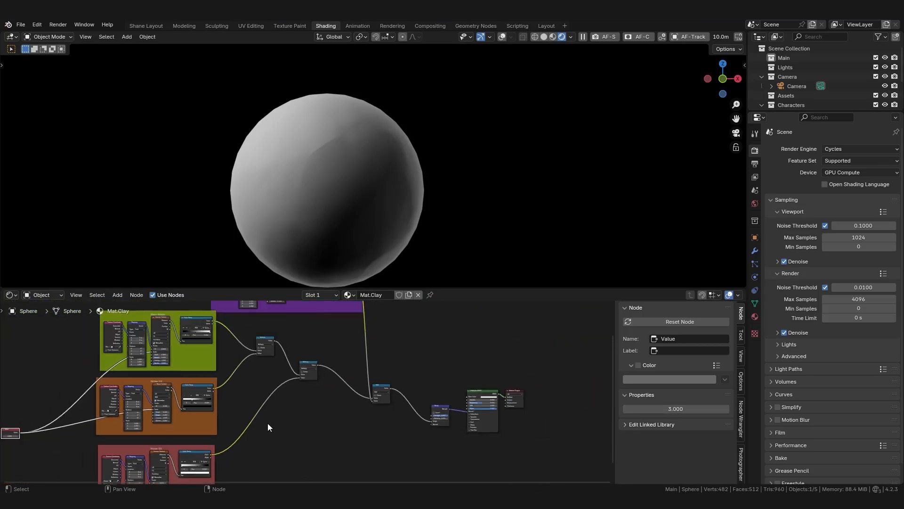
pyautogui.moveTo(267, 423); pyautogui.dragTo(527, 356, button='middle')
pyautogui.scroll(2, 285, 364)
pyautogui.moveTo(243, 353)
pyautogui.mouseDown()
pyautogui.moveTo(372, 425)
pyautogui.moveTo(451, 446)
pyautogui.moveTo(452, 437)
pyautogui.mouseUp()
pyautogui.moveTo(309, 342); pyautogui.dragTo(413, 383, button='middle')
pyautogui.scroll(4, 348, 392)
pyautogui.moveTo(319, 393); pyautogui.dragTo(346, 354)
# - Test a shared texture scale of 9 in the Value node and return it to 3
pyautogui.scroll(5, 348, 356)
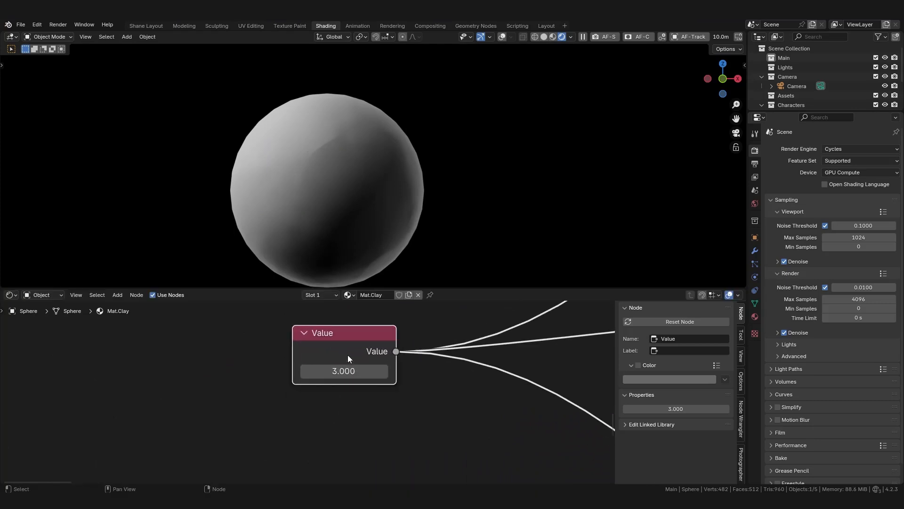
pyautogui.moveTo(372, 344); pyautogui.dragTo(383, 405, button='middle')
pyautogui.scroll(3, 353, 439)
pyautogui.moveTo(353, 433)
pyautogui.mouseDown()
pyautogui.moveTo(688, 433)
pyautogui.moveTo(253, 433)
pyautogui.moveTo(806, 433)
pyautogui.moveTo(623, 433)
pyautogui.mouseUp()
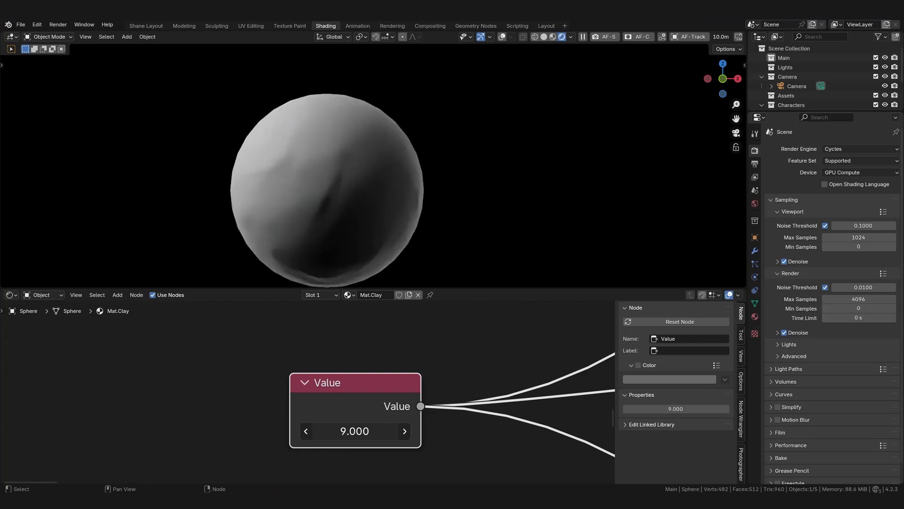
pyautogui.click(353, 431)
pyautogui.write('3')
pyautogui.press('Return')
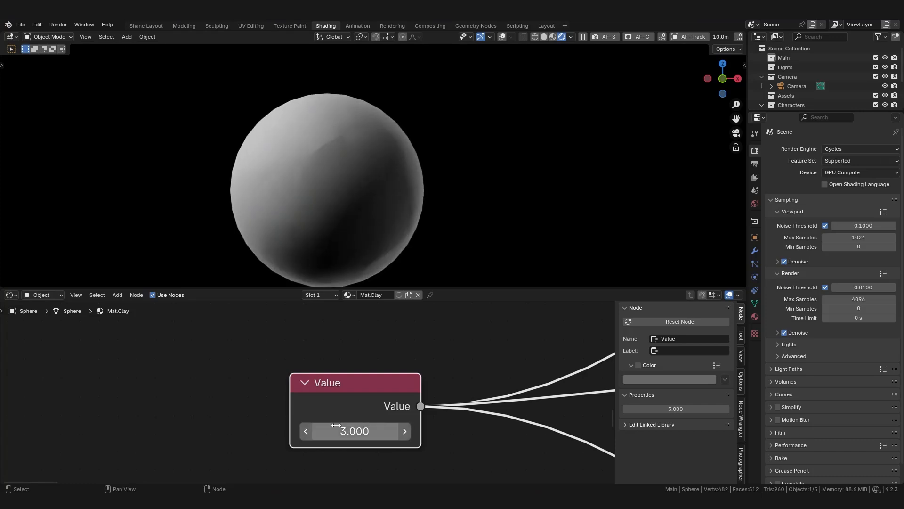
# - Move the Add node slightly lower, closer to the Bump node's level
pyautogui.scroll(-2, 350, 163)
pyautogui.scroll(-10, 358, 377)
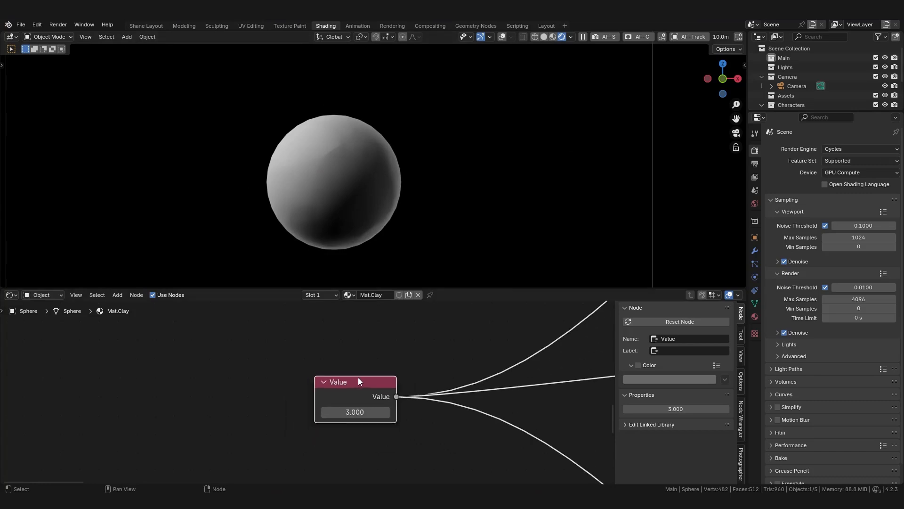
pyautogui.scroll(5, 376, 390)
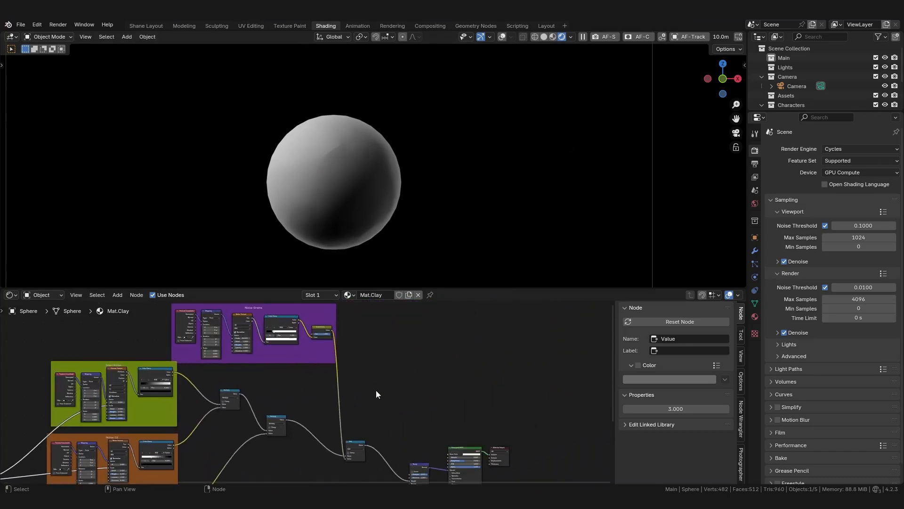
pyautogui.moveTo(315, 371); pyautogui.dragTo(320, 396)
pyautogui.scroll(8, 453, 394)
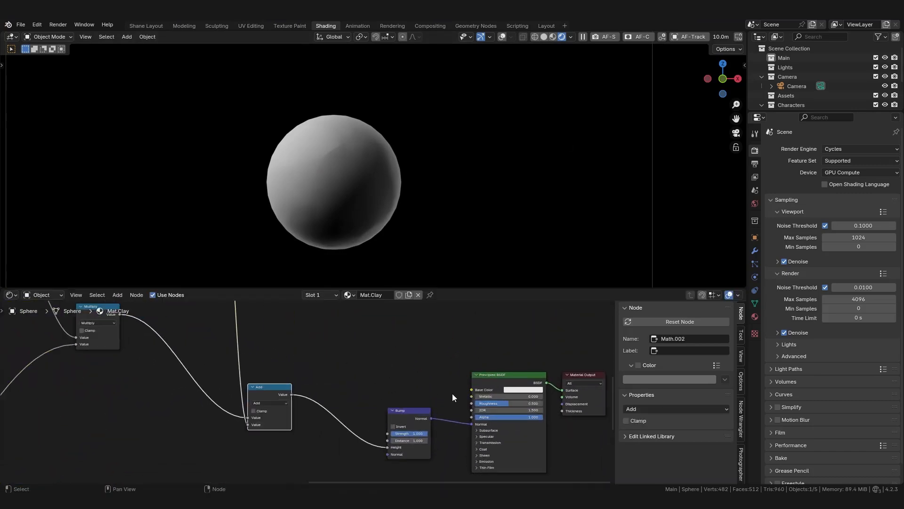
pyautogui.moveTo(479, 407); pyautogui.dragTo(405, 370)
pyautogui.press('Escape')
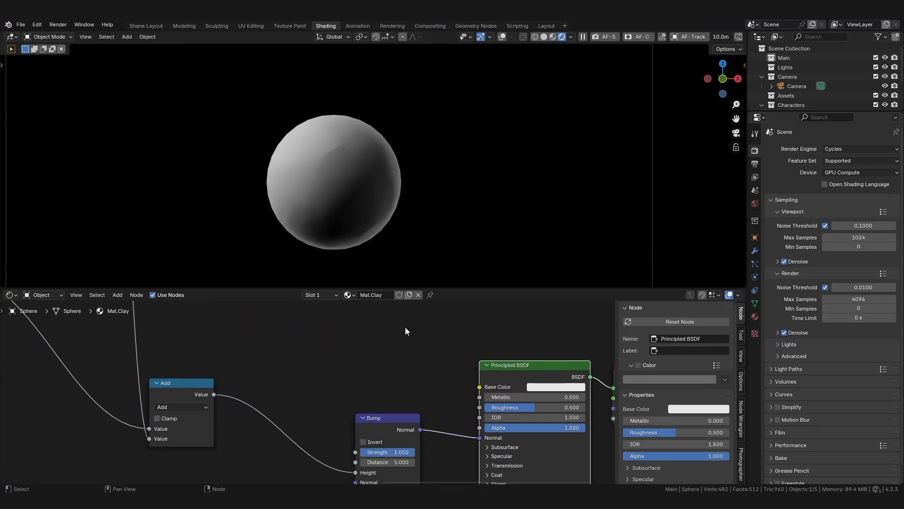
# - Add an RGB to BW node fed by the Main Noise Voronoi Texture's Color output and place it above the Add node
pyautogui.scroll(-5, 396, 328)
pyautogui.moveTo(207, 315); pyautogui.dragTo(485, 427, button='middle')
pyautogui.scroll(-6, 481, 424)
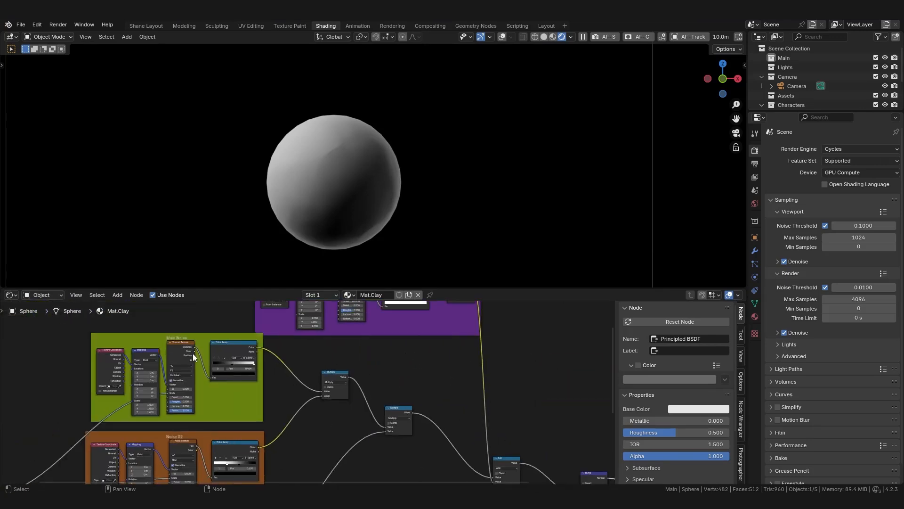
pyautogui.scroll(3, 193, 353)
pyautogui.moveTo(194, 350); pyautogui.dragTo(583, 363)
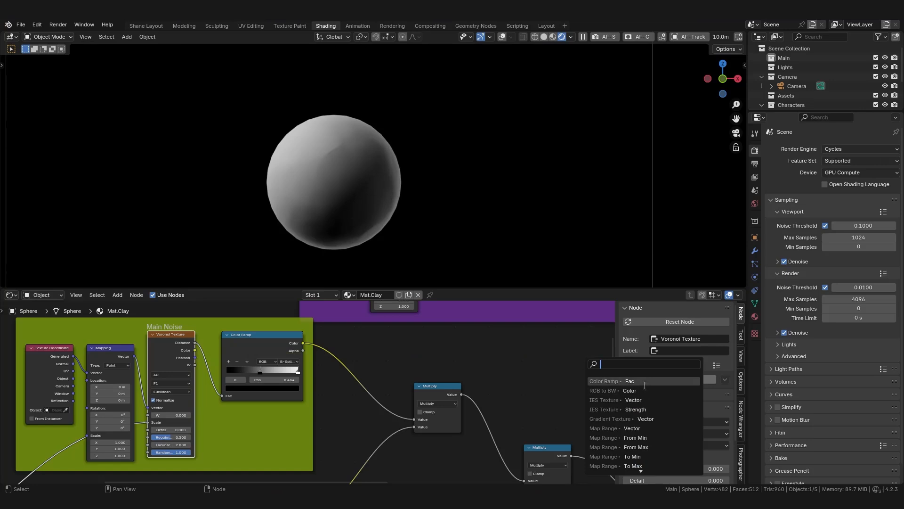
pyautogui.click(612, 391)
pyautogui.click(585, 384)
pyautogui.moveTo(586, 383); pyautogui.dragTo(258, 340, button='middle')
pyautogui.moveTo(258, 340); pyautogui.dragTo(520, 380)
# - Add a Color Ramp after the RGB to BW node and connect its Color output to the Principled BSDF's Roughness
pyautogui.moveTo(560, 429); pyautogui.dragTo(359, 395, button='middle')
pyautogui.moveTo(275, 323); pyautogui.dragTo(363, 379)
pyautogui.scroll(2, 271, 354)
pyautogui.click(408, 403)
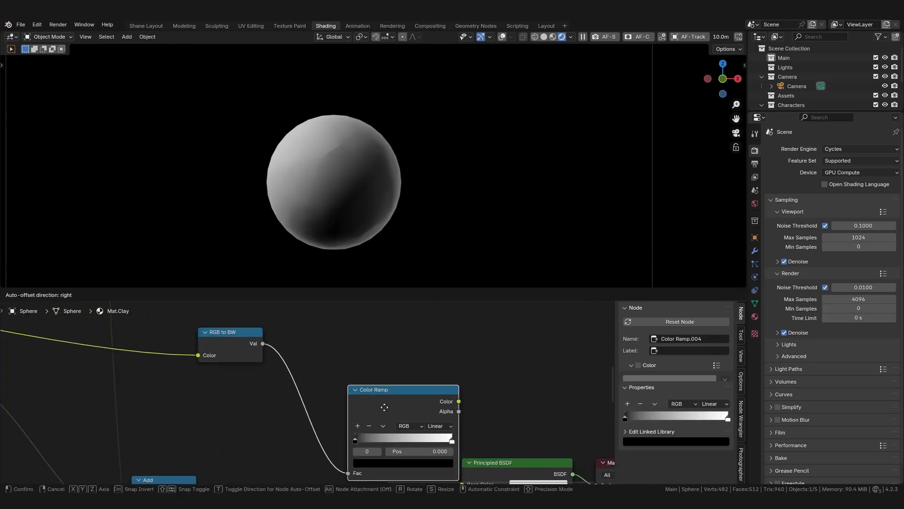
pyautogui.click(324, 394)
pyautogui.moveTo(393, 401); pyautogui.dragTo(408, 340, button='middle')
pyautogui.moveTo(417, 326)
pyautogui.mouseDown()
pyautogui.moveTo(454, 454)
pyautogui.moveTo(477, 423)
pyautogui.mouseUp()
pyautogui.moveTo(363, 379); pyautogui.dragTo(424, 389, button='middle')
# - Set the white stop of the roughness Color Ramp to position 0.286 and check the sphere's shading
pyautogui.scroll(2, 424, 389)
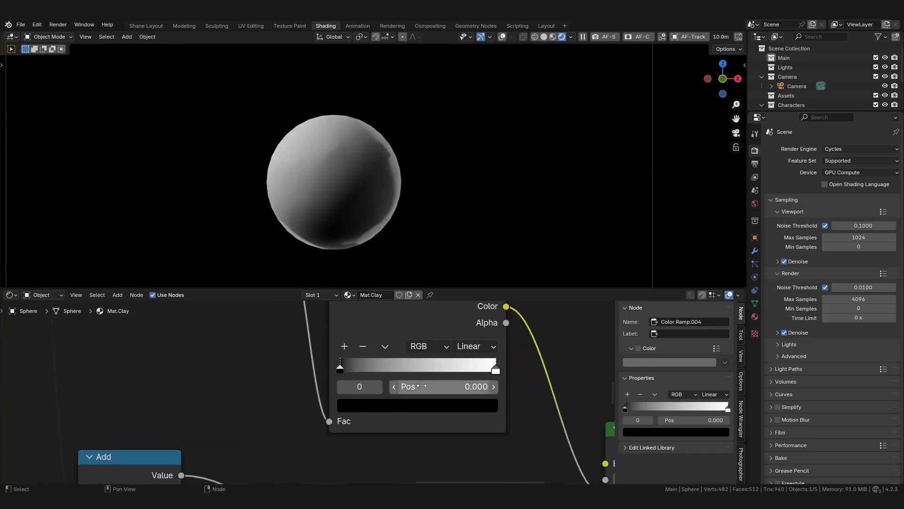
pyautogui.scroll(3, 292, 117)
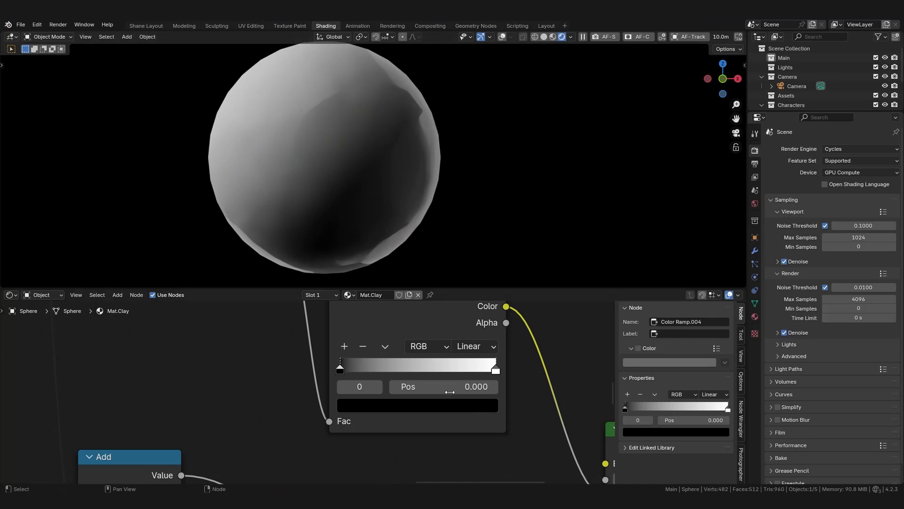
pyautogui.click(391, 318)
pyautogui.scroll(1, 398, 323)
pyautogui.moveTo(398, 321); pyautogui.dragTo(418, 361, button='middle')
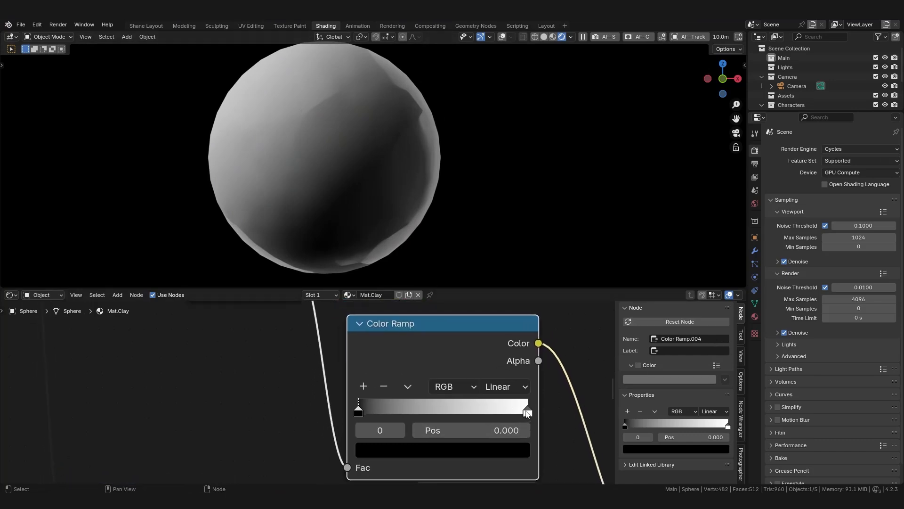
pyautogui.moveTo(527, 412)
pyautogui.mouseDown()
pyautogui.moveTo(394, 414)
pyautogui.moveTo(406, 414)
pyautogui.mouseUp()
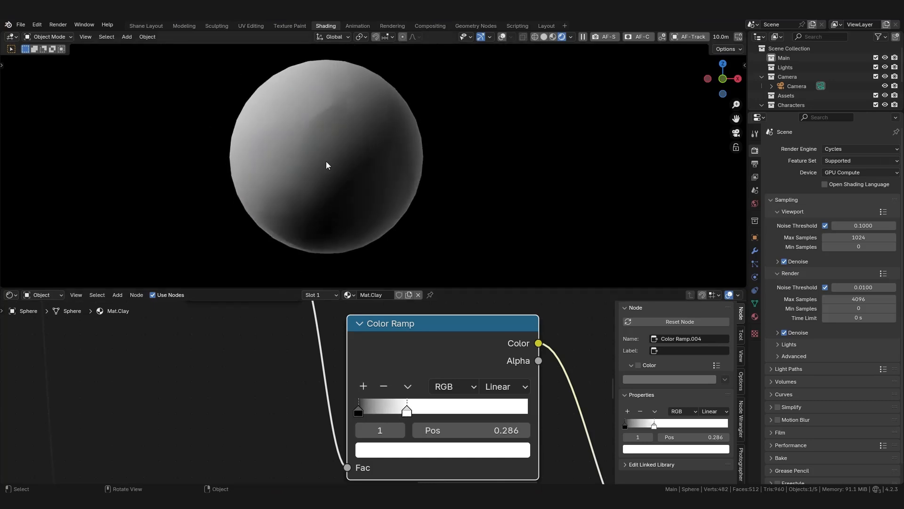
pyautogui.scroll(-2, 326, 161)
pyautogui.press('KP_0')
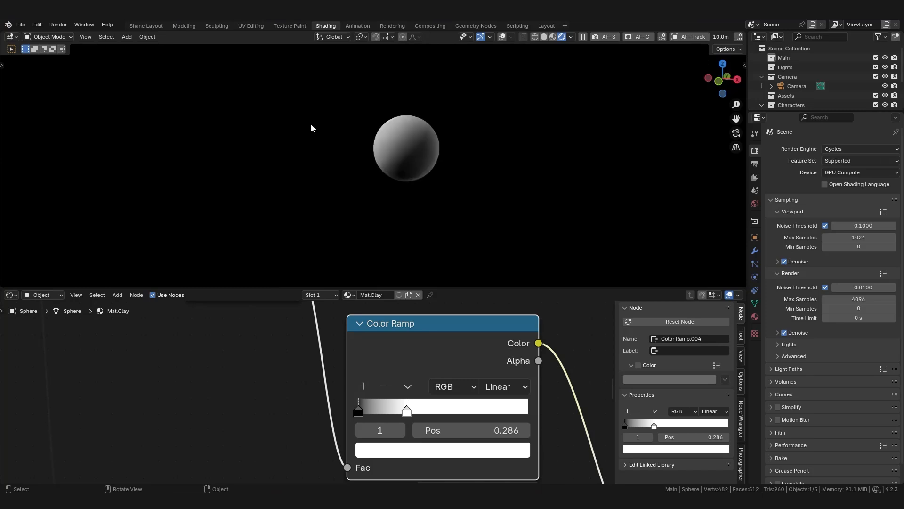
pyautogui.scroll(3, 324, 151)
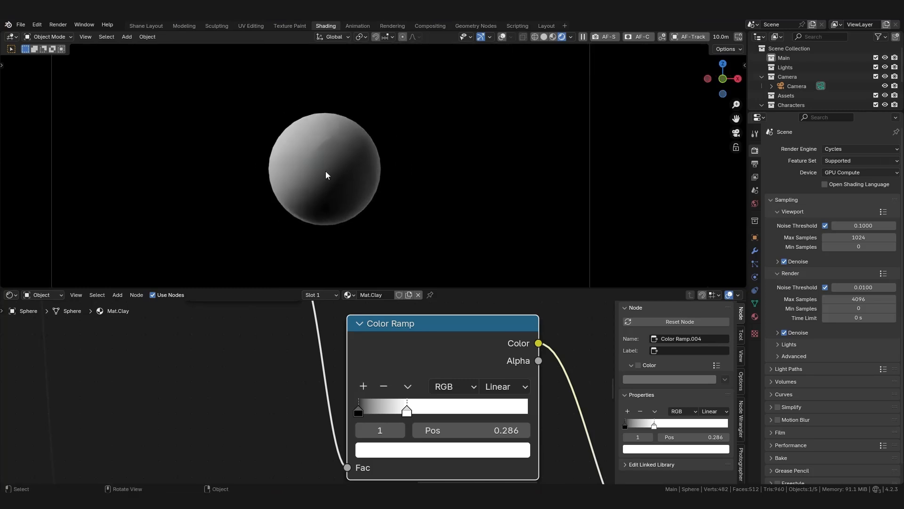
pyautogui.scroll(-8, 256, 406)
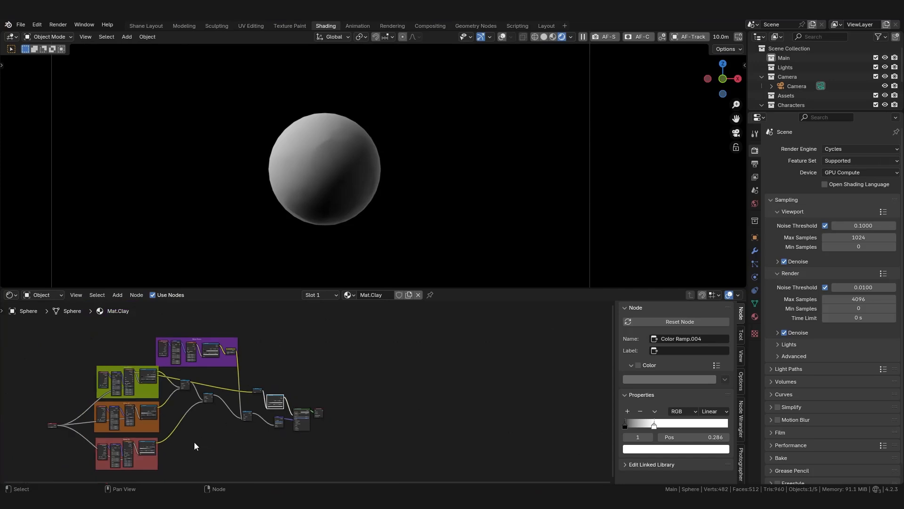
pyautogui.moveTo(196, 442); pyautogui.dragTo(340, 424, button='middle')
pyautogui.scroll(3, 324, 419)
# - Switch to the Layout workspace and import the Wavefront file ClayMan.obj into the Main collection
pyautogui.click(547, 26)
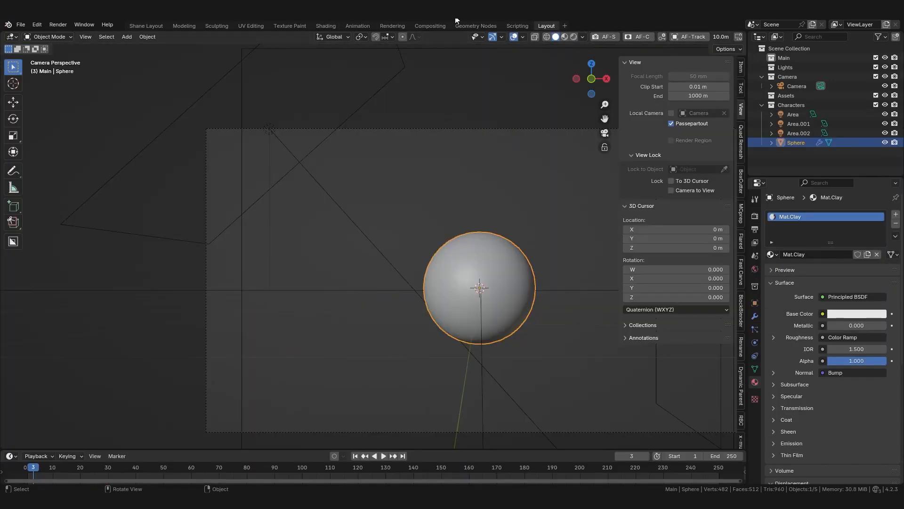
pyautogui.click(21, 24)
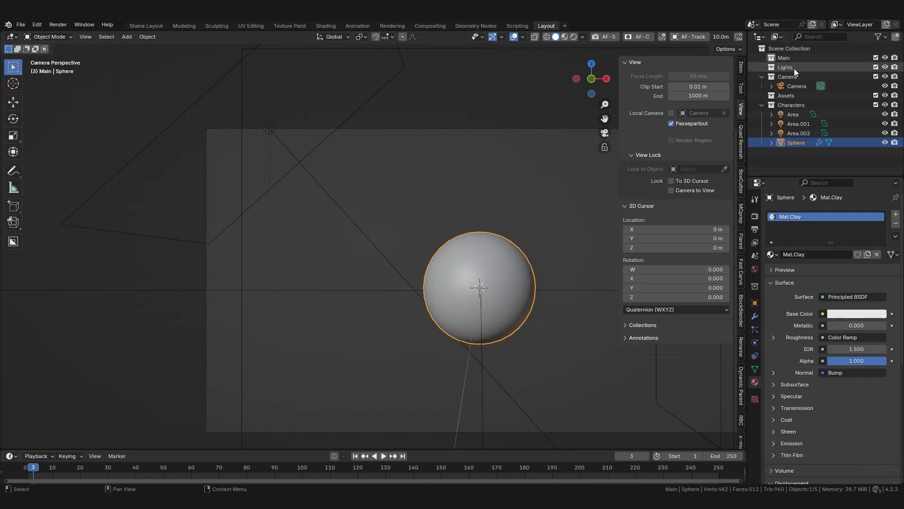
pyautogui.click(784, 58)
pyautogui.click(21, 24)
pyautogui.moveTo(53, 156)
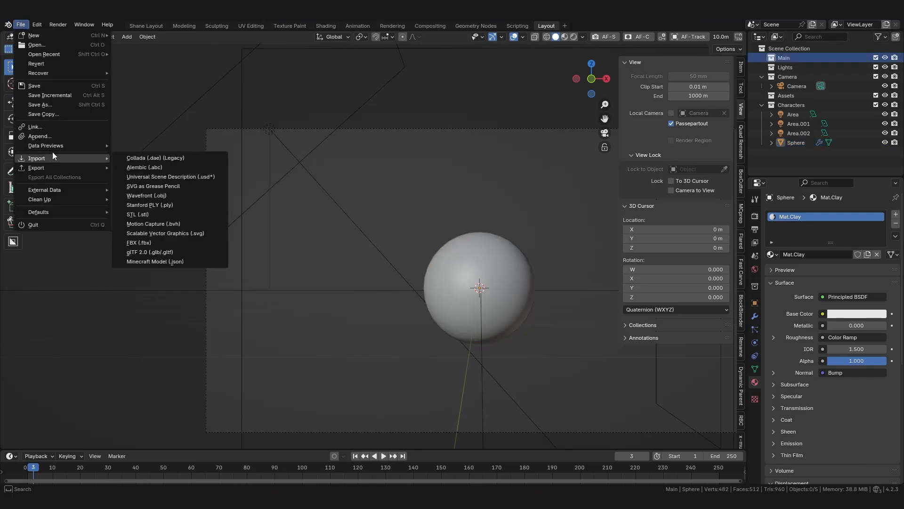
pyautogui.click(148, 195)
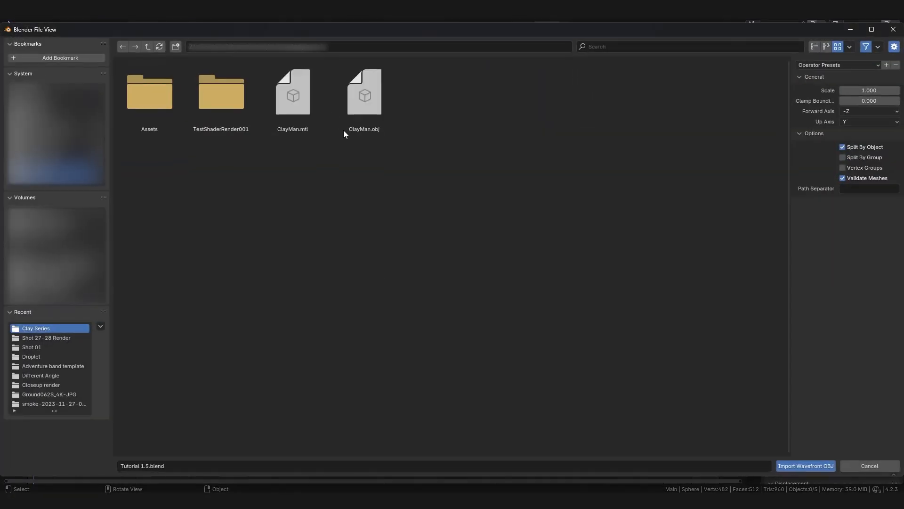
pyautogui.doubleClick(365, 101)
# - Show the imported clay character and the sphere in front orthographic view with rendered shading
pyautogui.scroll(3, 349, 298)
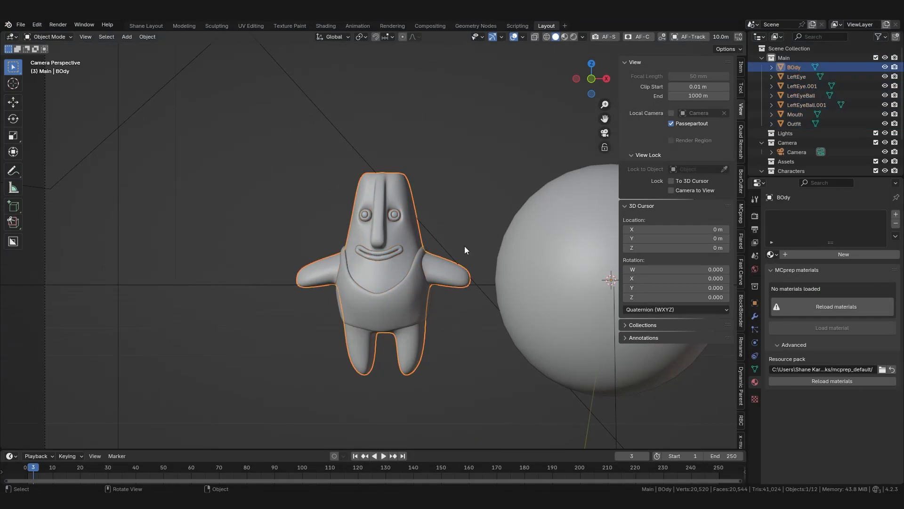
pyautogui.scroll(3, 386, 244)
pyautogui.scroll(-2, 387, 242)
pyautogui.press('KP_1')
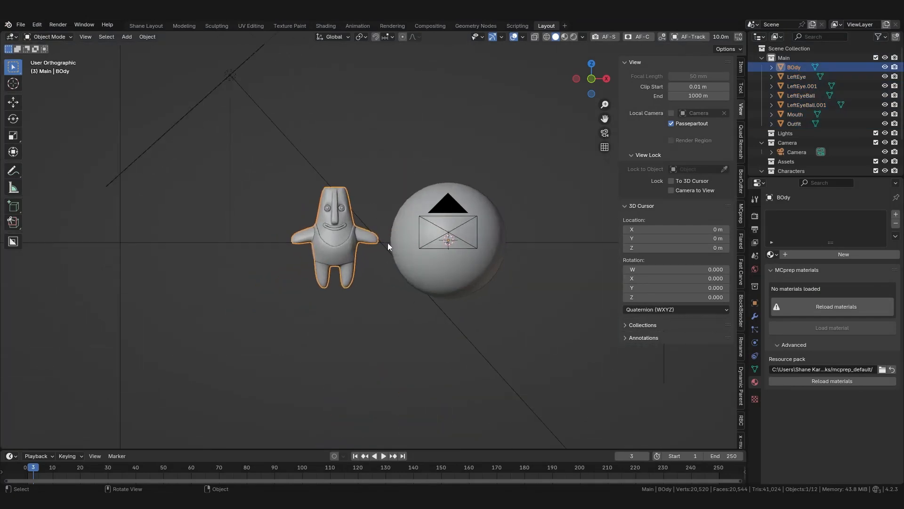
pyautogui.scroll(5, 358, 217)
pyautogui.scroll(2, 357, 214)
pyautogui.scroll(-3, 358, 214)
pyautogui.moveTo(416, 213)
pyautogui.keyDown('shift'); pyautogui.mouseDown(button='middle')
pyautogui.moveTo(338, 222)
pyautogui.moveTo(303, 237)
pyautogui.mouseUp(button='middle'); pyautogui.keyUp('shift')
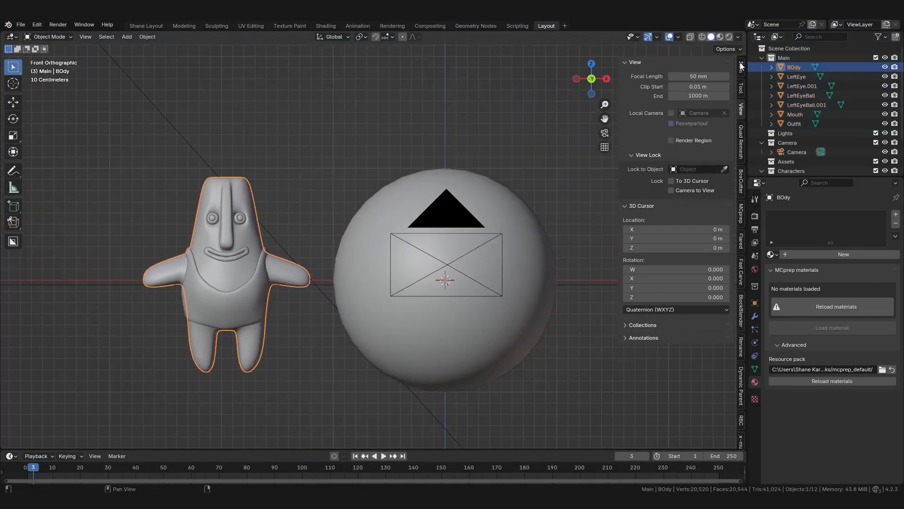
pyautogui.click(729, 38)
pyautogui.scroll(3, 254, 240)
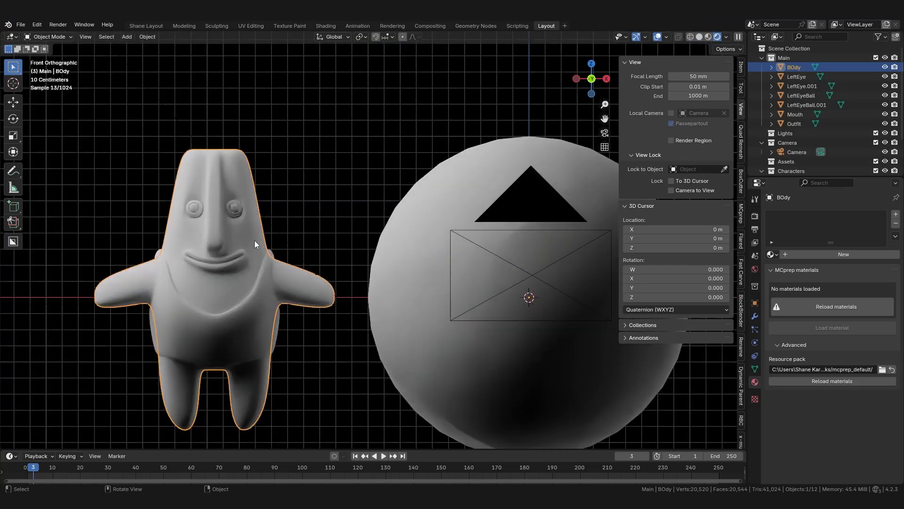
pyautogui.scroll(4, 245, 220)
pyautogui.scroll(-5, 205, 215)
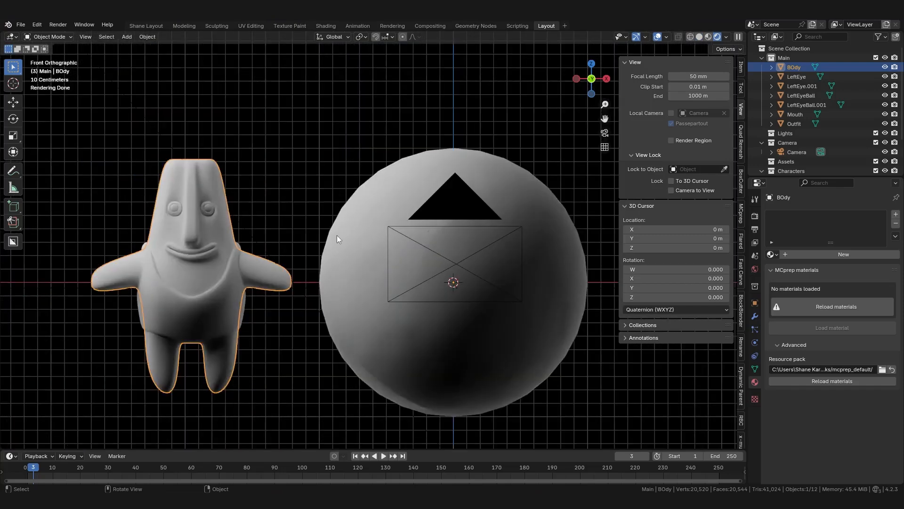
# - Copy the Mat.Clay material from the sphere to the character's body
pyautogui.keyDown('shift'); pyautogui.click(487, 259); pyautogui.keyUp('shift')
pyautogui.click(896, 236)
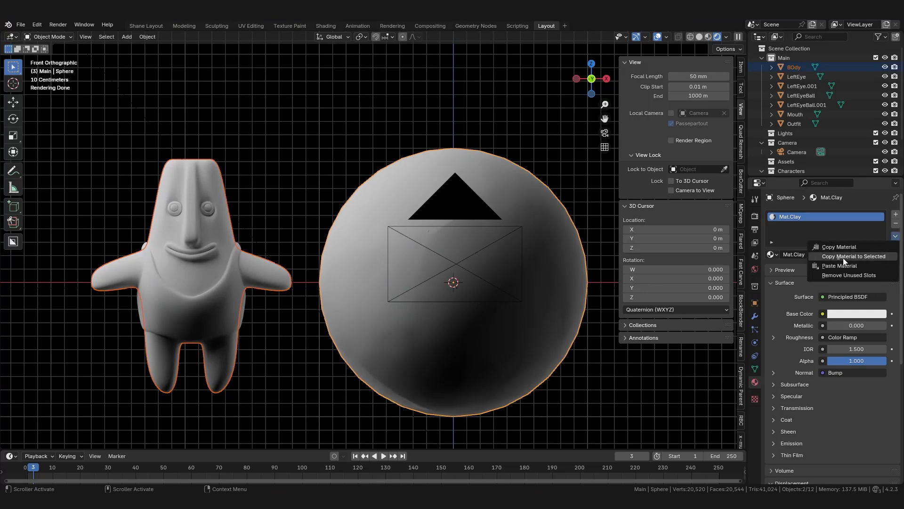
pyautogui.click(853, 256)
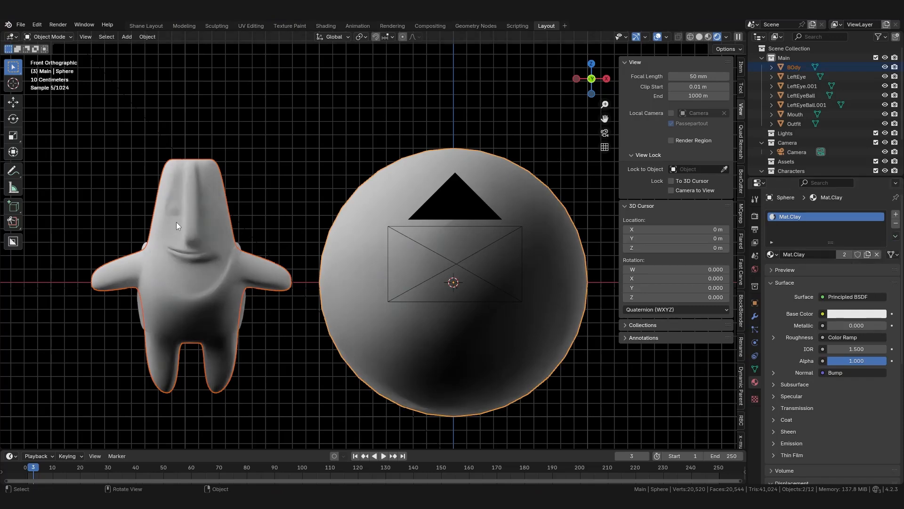
# - Copy the Mat.Clay material from the sphere to the character's outfit
pyautogui.scroll(2, 202, 194)
pyautogui.scroll(3, 203, 194)
pyautogui.click(254, 357)
pyautogui.keyDown('shift'); pyautogui.click(467, 287); pyautogui.keyUp('shift')
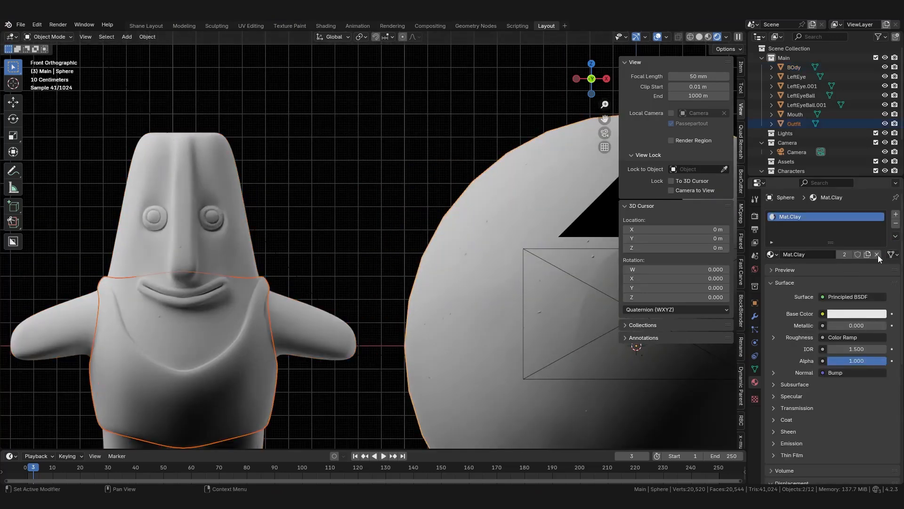
pyautogui.click(895, 236)
pyautogui.click(853, 256)
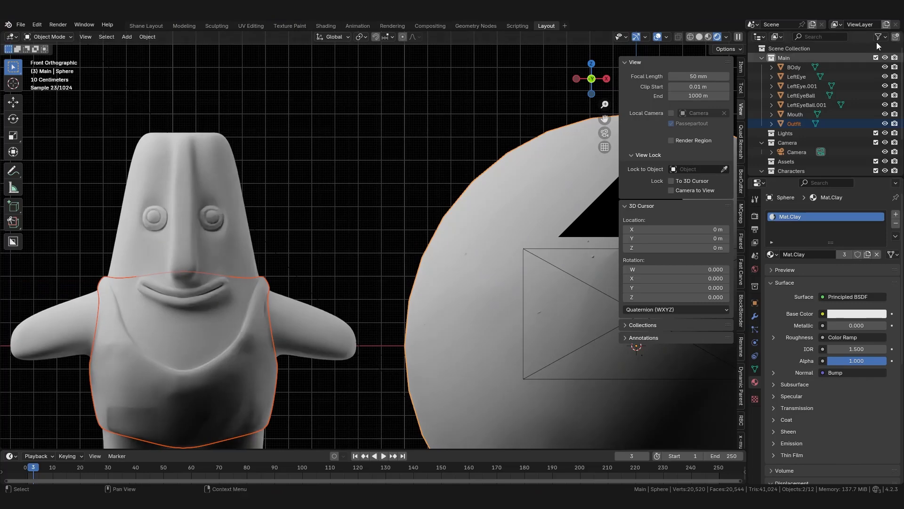
# - Select all objects in the Main collection with the sphere active and copy Mat.Clay to every selected part
pyautogui.rightClick(787, 66)
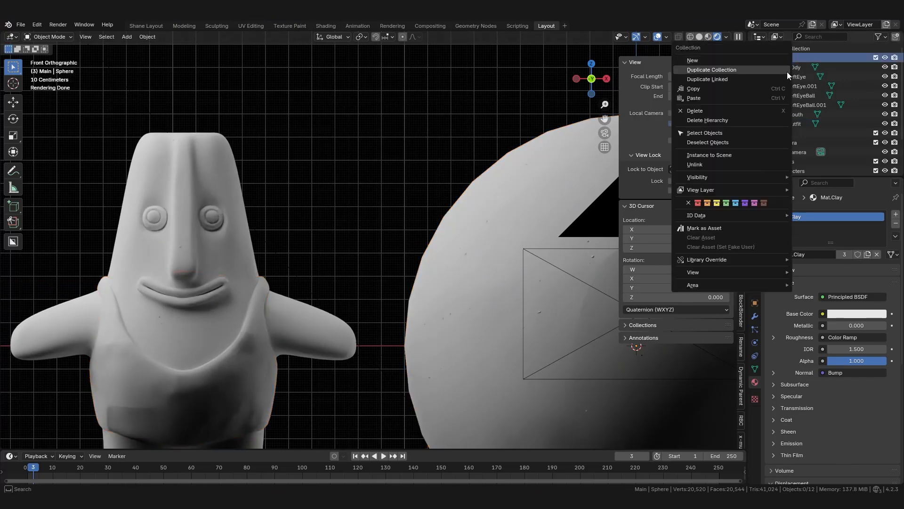
pyautogui.click(719, 131)
pyautogui.scroll(-3, 231, 258)
pyautogui.keyDown('shift'); pyautogui.click(361, 236); pyautogui.keyUp('shift')
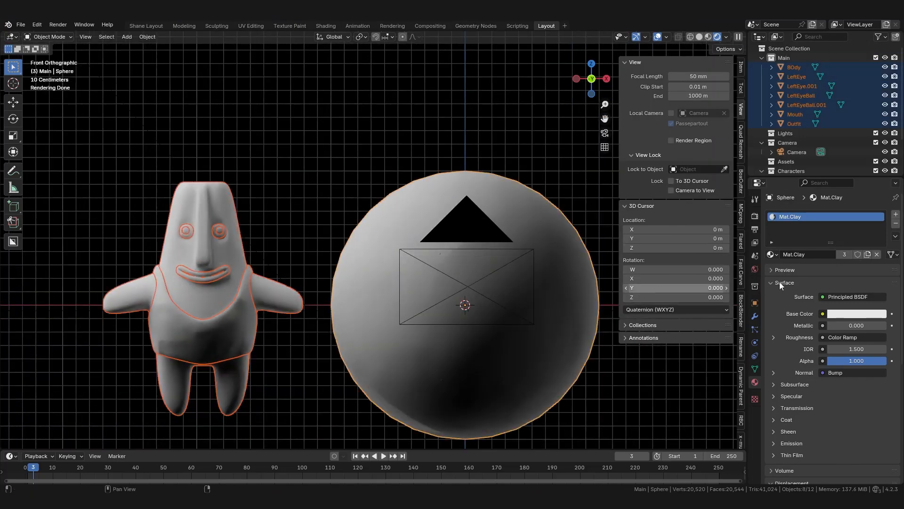
pyautogui.click(896, 237)
pyautogui.click(869, 259)
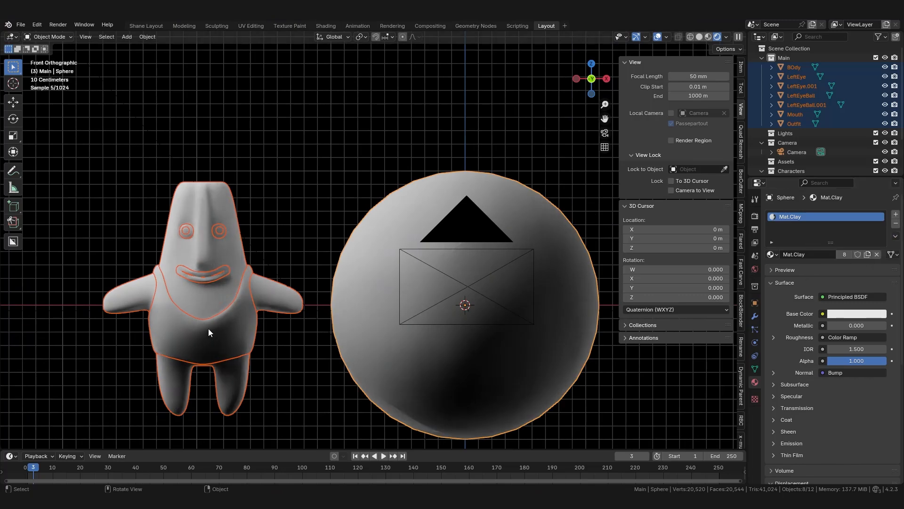
# - Examine how the clay texture looks on the character's mouth and eyes up close
pyautogui.scroll(1, 207, 289)
pyautogui.scroll(3, 207, 290)
pyautogui.click(293, 245)
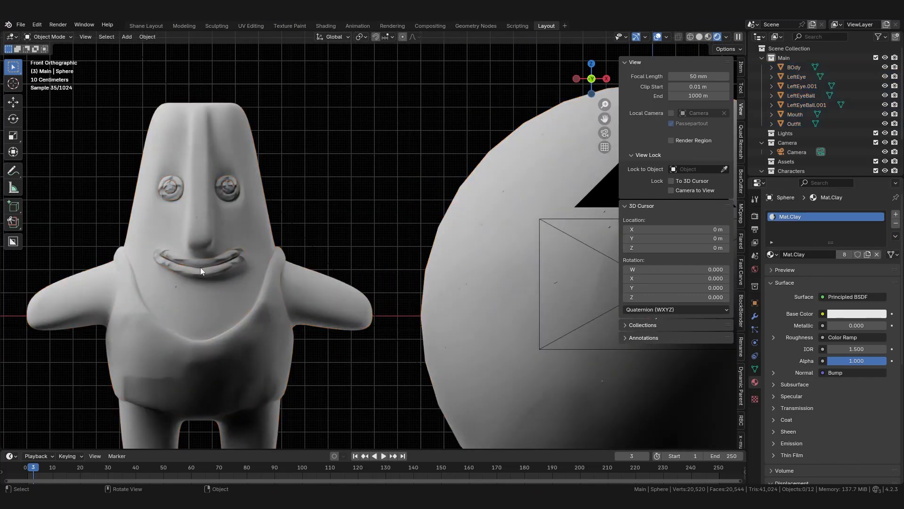
pyautogui.scroll(5, 201, 271)
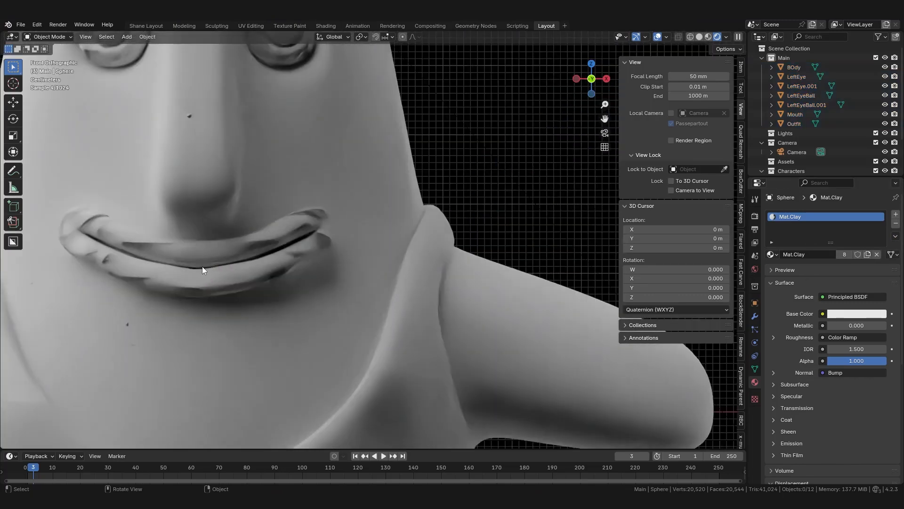
pyautogui.click(253, 244)
pyautogui.scroll(-5, 304, 251)
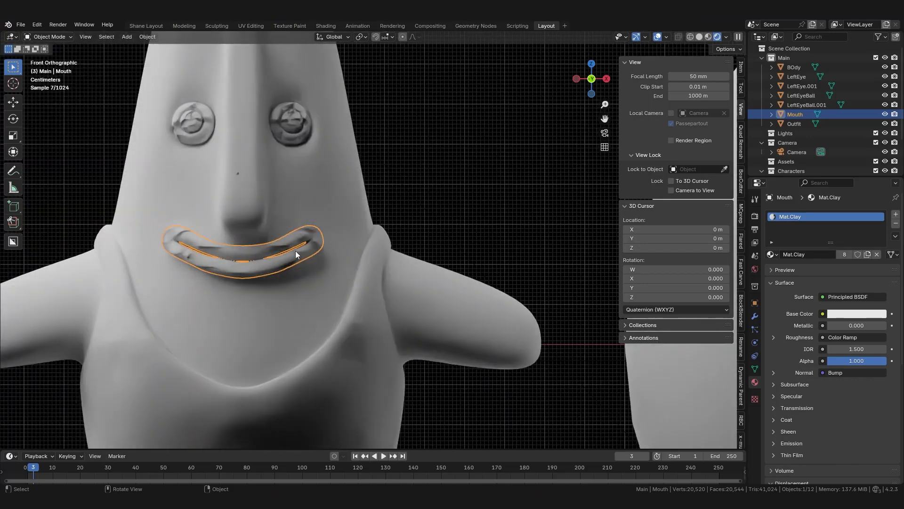
pyautogui.click(312, 173)
pyautogui.scroll(5, 292, 106)
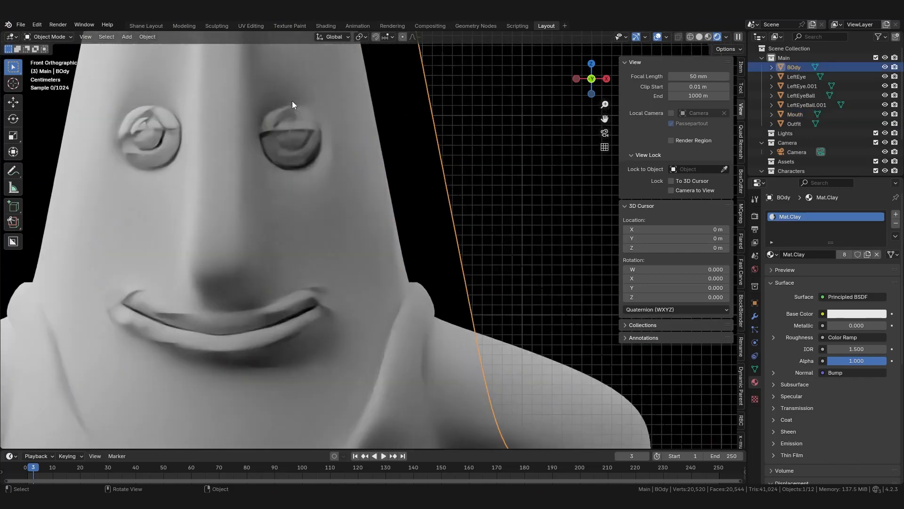
pyautogui.click(308, 157)
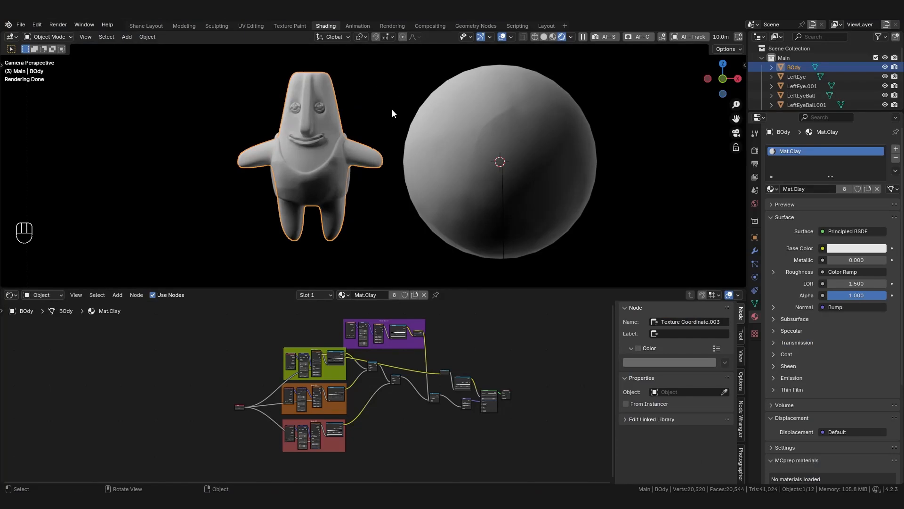
# - Switch to the Shading workspace and compare the clay texture on the character's mouth with that on its body
pyautogui.scroll(5, 329, 96)
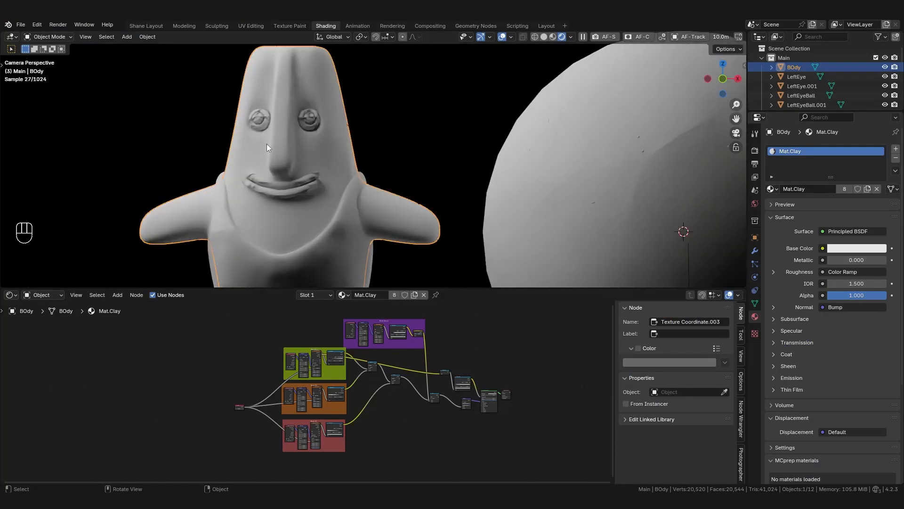
pyautogui.scroll(6, 283, 189)
pyautogui.click(287, 195)
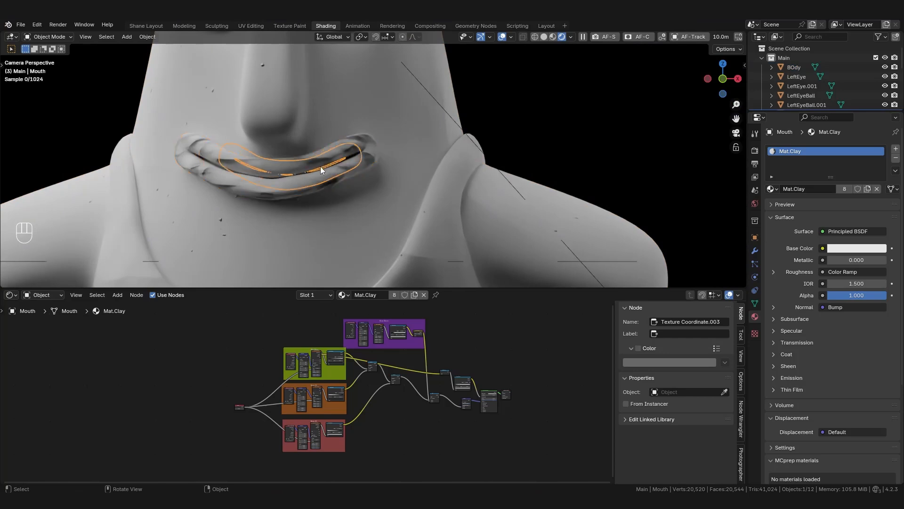
pyautogui.scroll(-6, 320, 166)
pyautogui.click(332, 145)
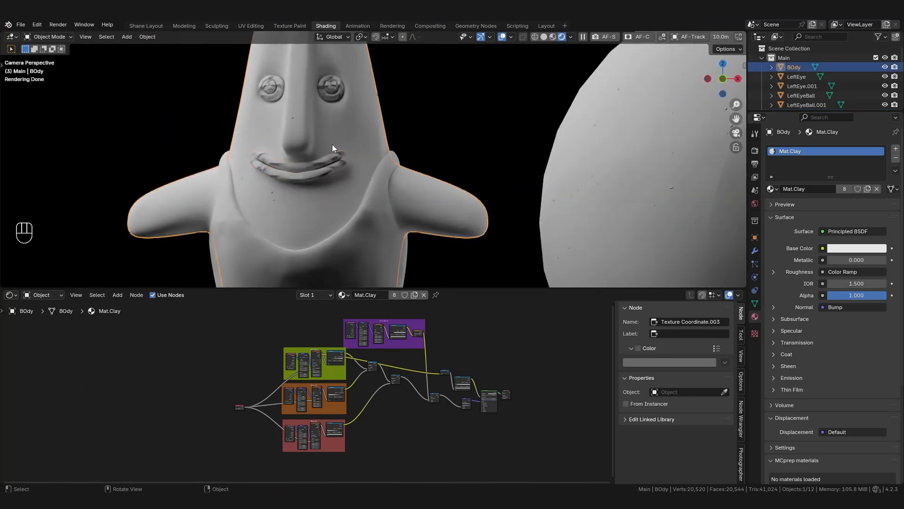
pyautogui.scroll(-3, 349, 123)
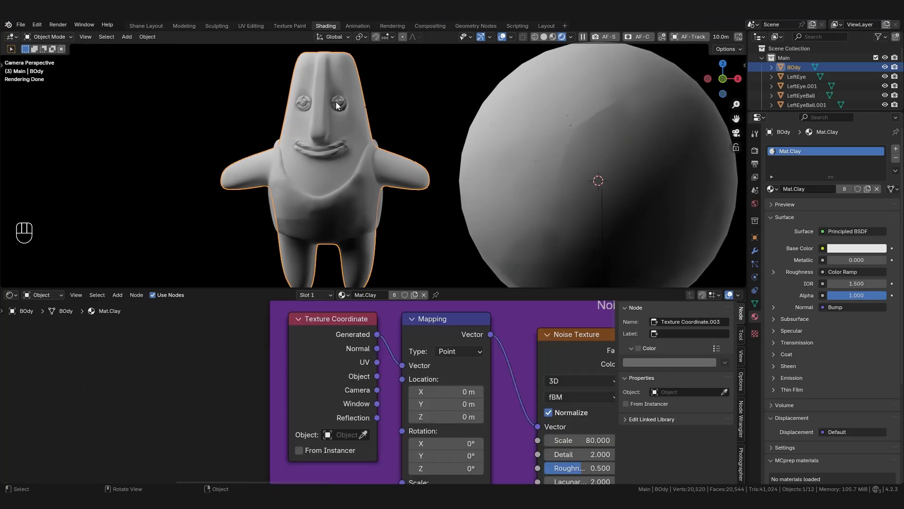
# - Make a single-user copy of the character body's clay material and rename it Mat.Clay.Body
pyautogui.click(415, 294)
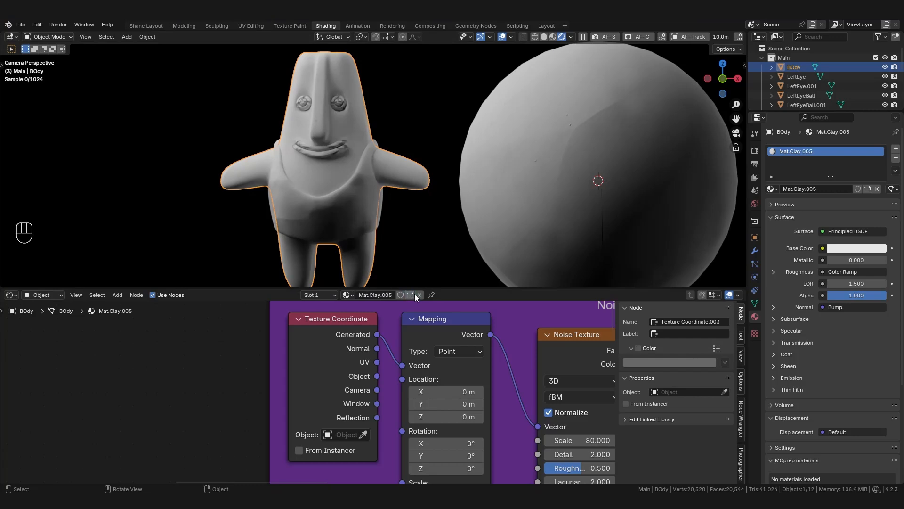
pyautogui.scroll(1, 319, 96)
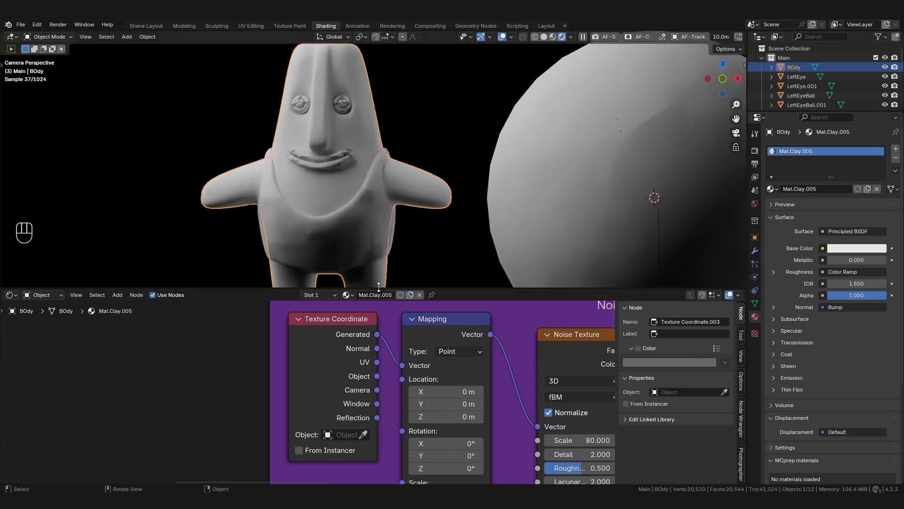
pyautogui.click(382, 295)
pyautogui.moveTo(383, 295); pyautogui.dragTo(417, 296)
pyautogui.write('Body')
pyautogui.press('Return')
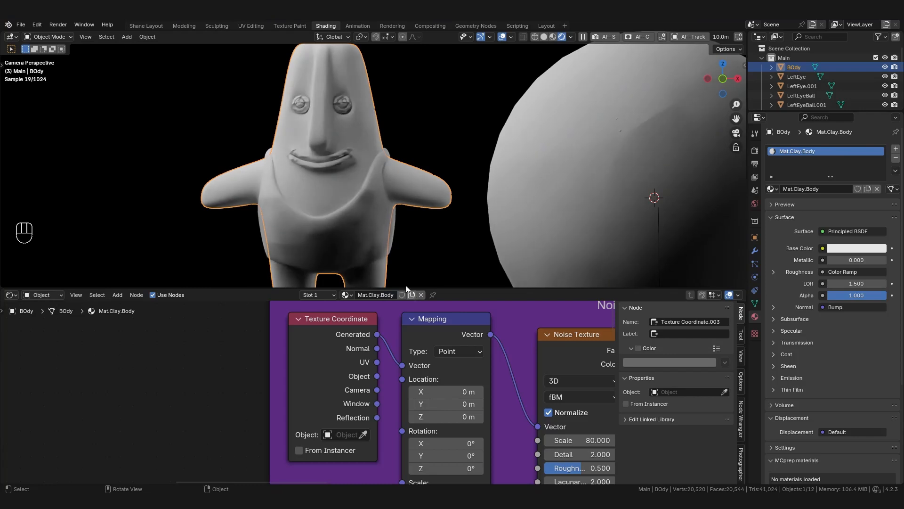
# - Set the shared scale Value node in Mat.Clay.Body to 5.300
pyautogui.scroll(-12, 306, 351)
pyautogui.moveTo(244, 378); pyautogui.dragTo(267, 457, button='middle')
pyautogui.scroll(9, 300, 425)
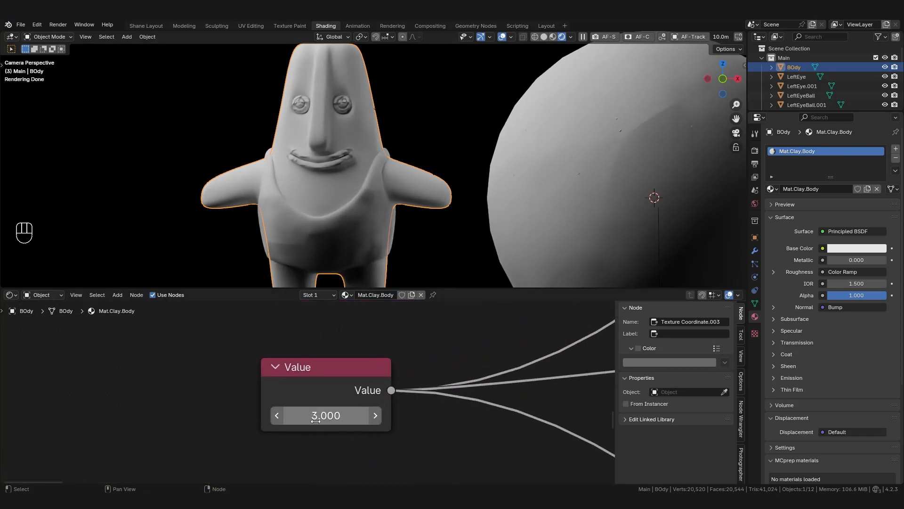
pyautogui.moveTo(315, 419); pyautogui.dragTo(424, 419)
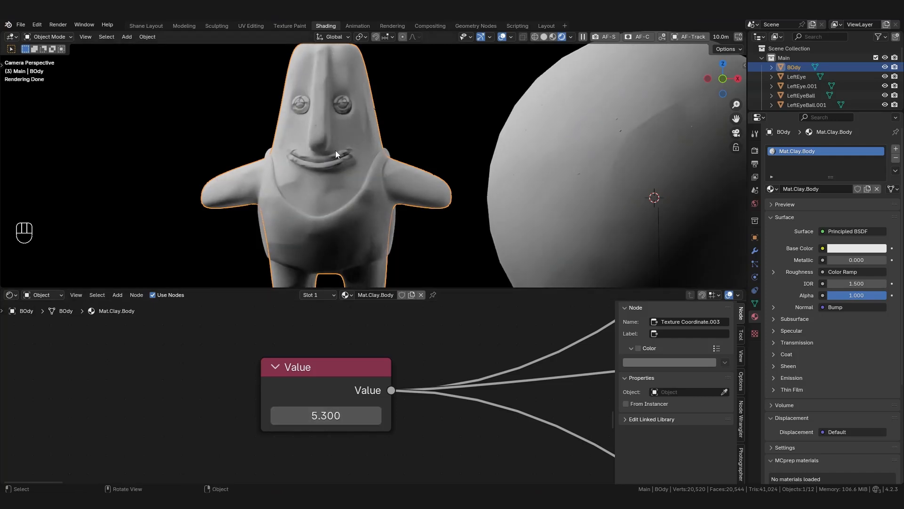
# - Make a single-user copy of Mat.Clay on the character's mouth and rename it Mat.Clay.Mouth
pyautogui.scroll(3, 335, 143)
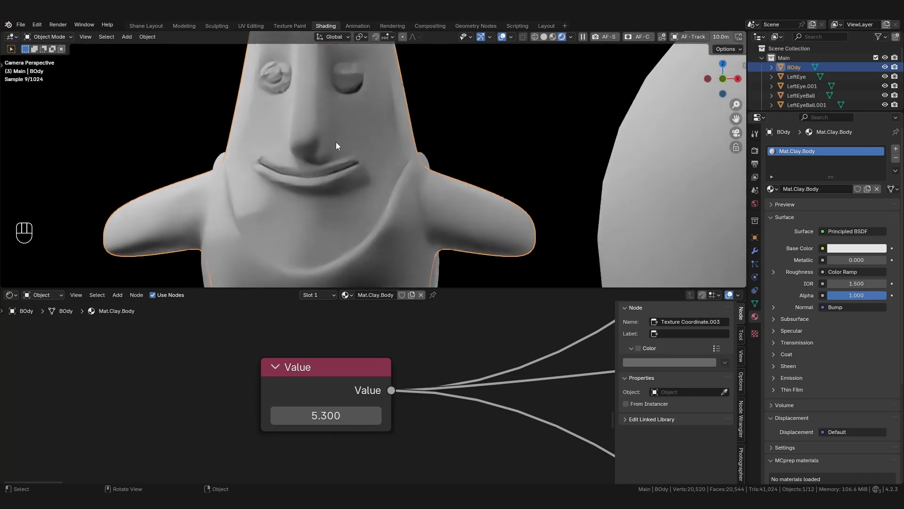
pyautogui.click(333, 175)
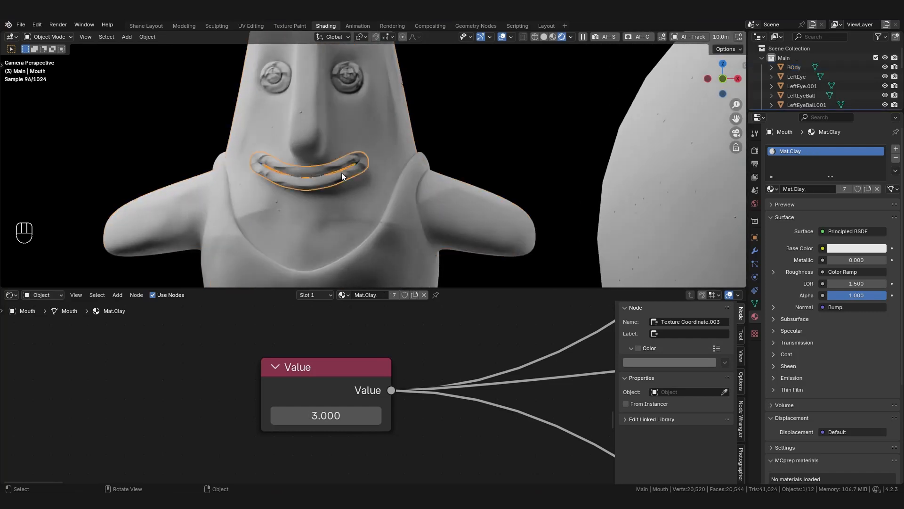
pyautogui.click(414, 295)
pyautogui.doubleClick(375, 295)
pyautogui.moveTo(382, 295); pyautogui.dragTo(404, 294)
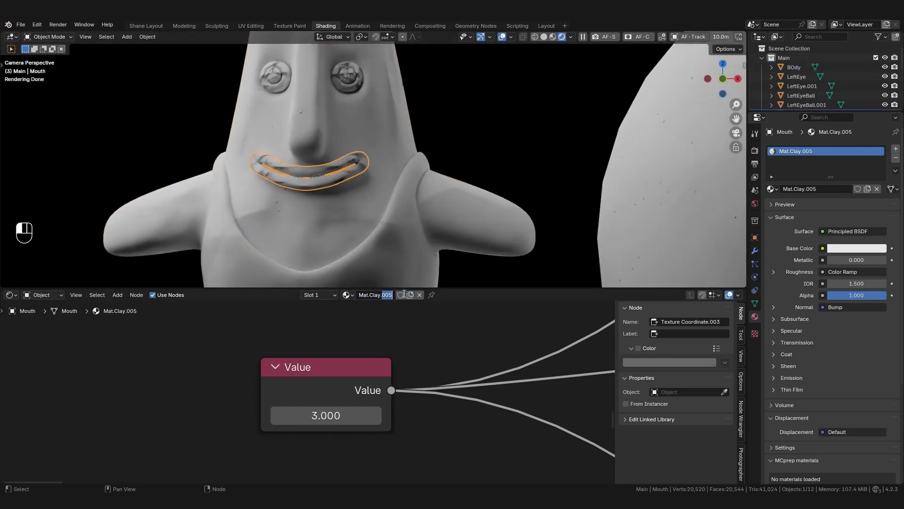
pyautogui.write('Mouth')
pyautogui.press('Return')
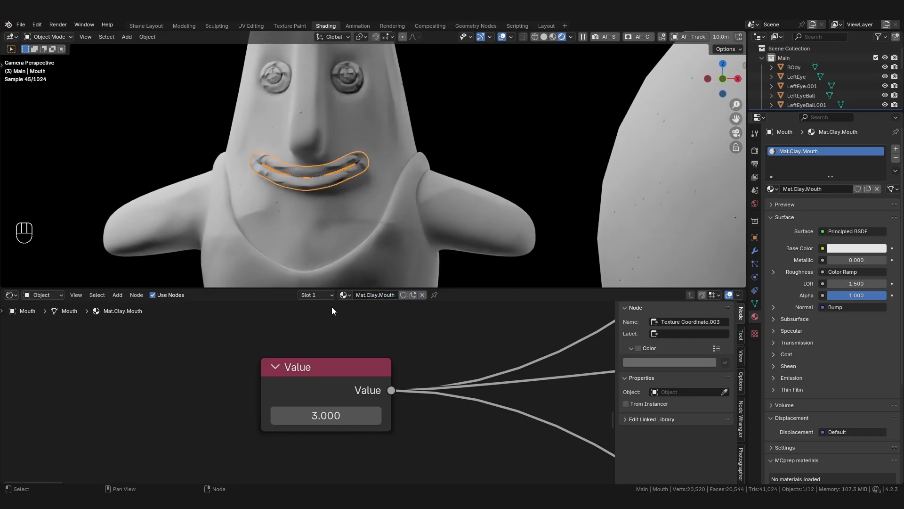
# - Set the shared scale Value node in Mat.Clay.Mouth to 1.500
pyautogui.scroll(4, 315, 179)
pyautogui.moveTo(325, 415)
pyautogui.mouseDown()
pyautogui.moveTo(221, 415)
pyautogui.moveTo(332, 414)
pyautogui.mouseUp()
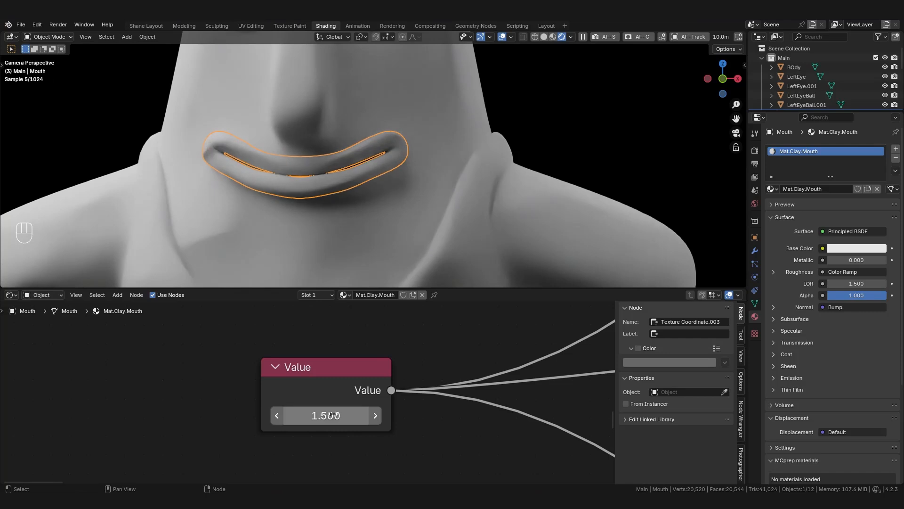
pyautogui.scroll(-5, 275, 213)
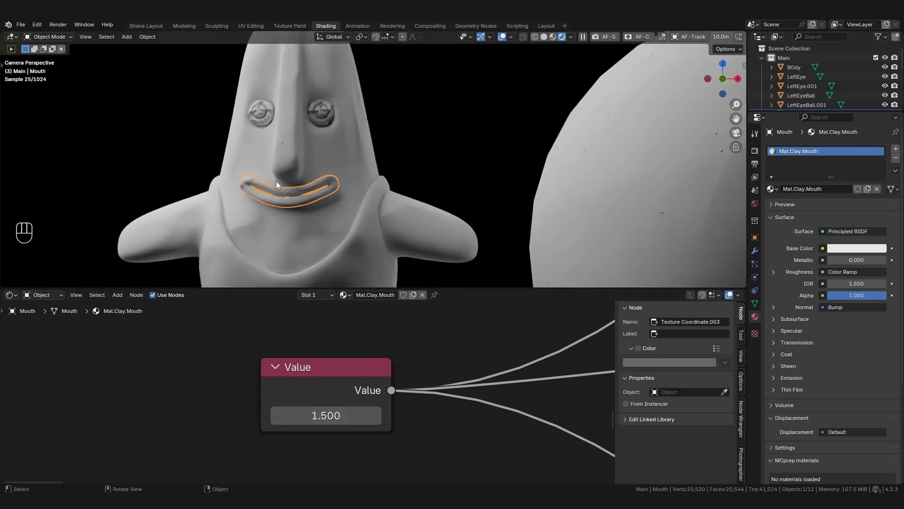
# - Select both eyes and both eyeballs with the mouth active and copy Mat.Clay.Mouth to them
pyautogui.scroll(3, 304, 108)
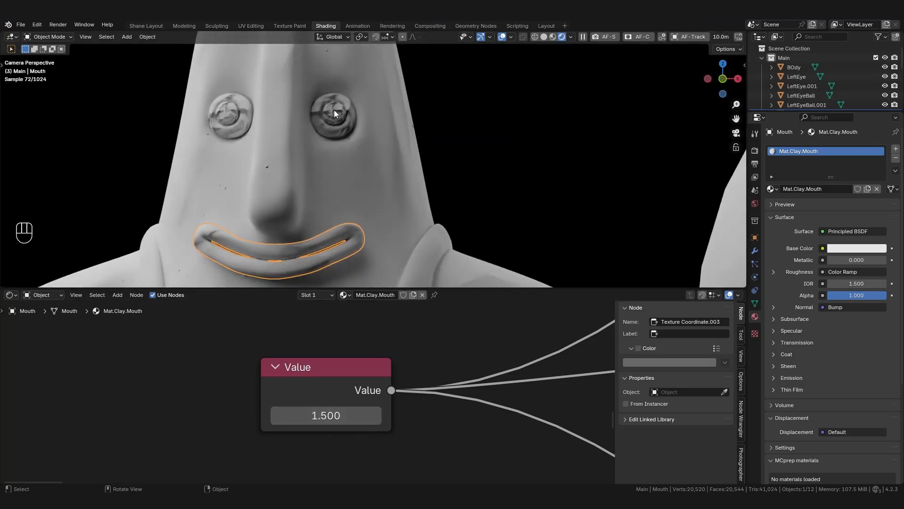
pyautogui.scroll(2, 335, 113)
pyautogui.click(334, 112)
pyautogui.keyDown('shift'); pyautogui.click(318, 123); pyautogui.keyUp('shift')
pyautogui.keyDown('shift'); pyautogui.click(176, 123); pyautogui.keyUp('shift')
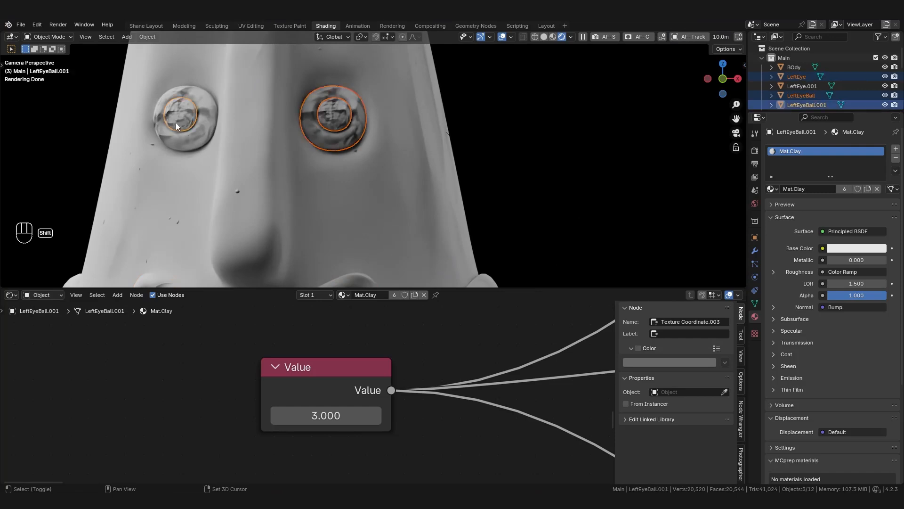
pyautogui.keyDown('shift'); pyautogui.click(207, 118); pyautogui.keyUp('shift')
pyautogui.scroll(-5, 227, 117)
pyautogui.scroll(4, 252, 194)
pyautogui.keyDown('shift'); pyautogui.click(254, 177); pyautogui.keyUp('shift')
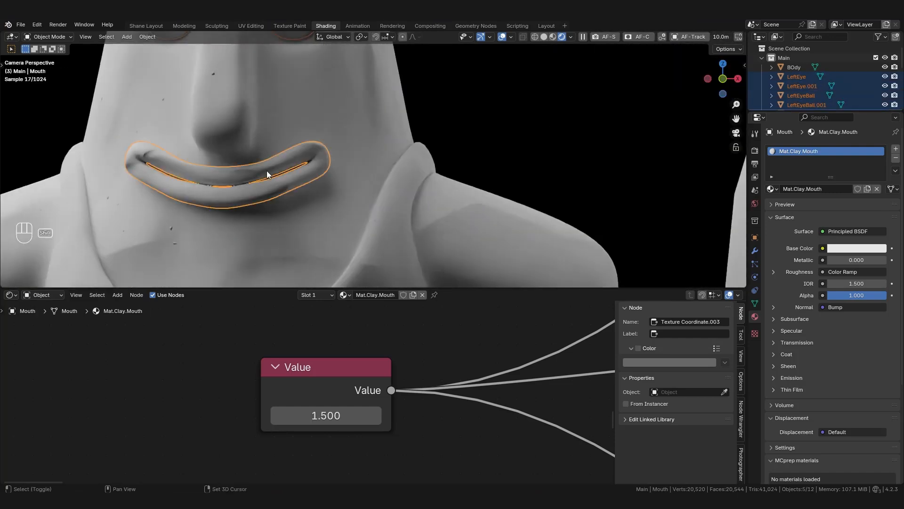
pyautogui.click(896, 171)
pyautogui.click(833, 195)
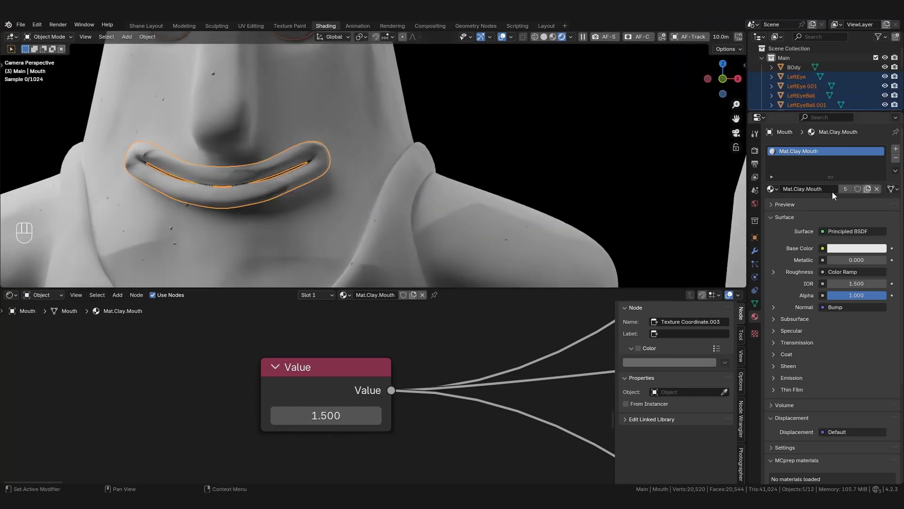
# - Inspect the eyes up close and make a single-user copy of Mat.Clay.Mouth on the LeftEye object
pyautogui.scroll(-5, 225, 192)
pyautogui.click(236, 74)
pyautogui.scroll(5, 262, 100)
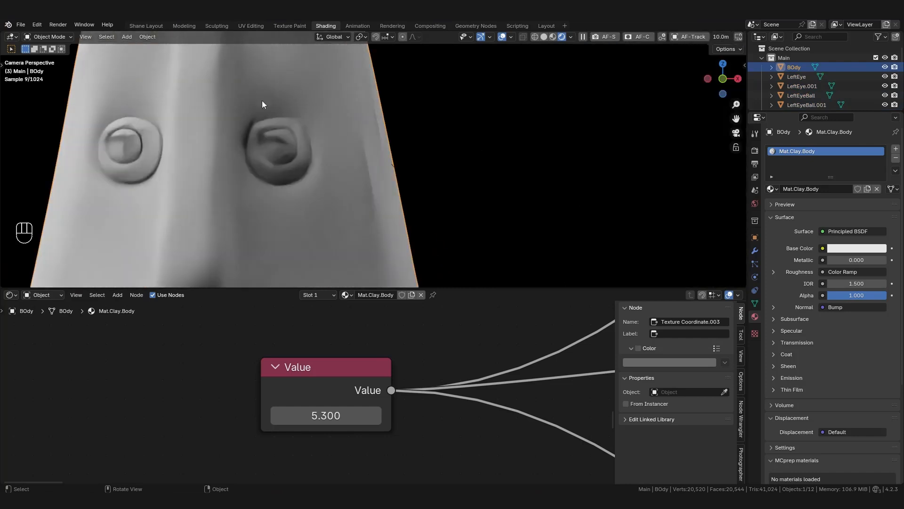
pyautogui.scroll(4, 280, 139)
pyautogui.click(262, 140)
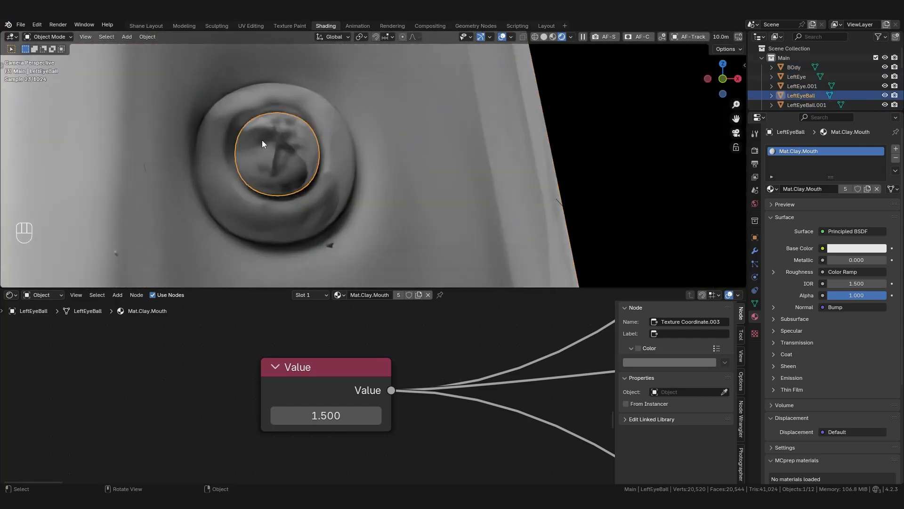
pyautogui.scroll(-3, 264, 154)
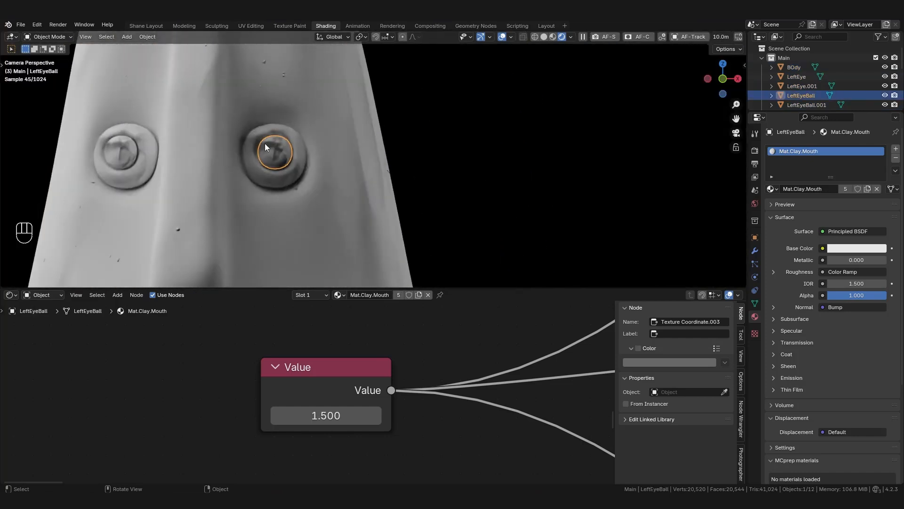
pyautogui.click(261, 172)
pyautogui.click(420, 293)
# - Rename the LeftEye object's copied material as Mat.Clay Eyes
pyautogui.doubleClick(374, 295)
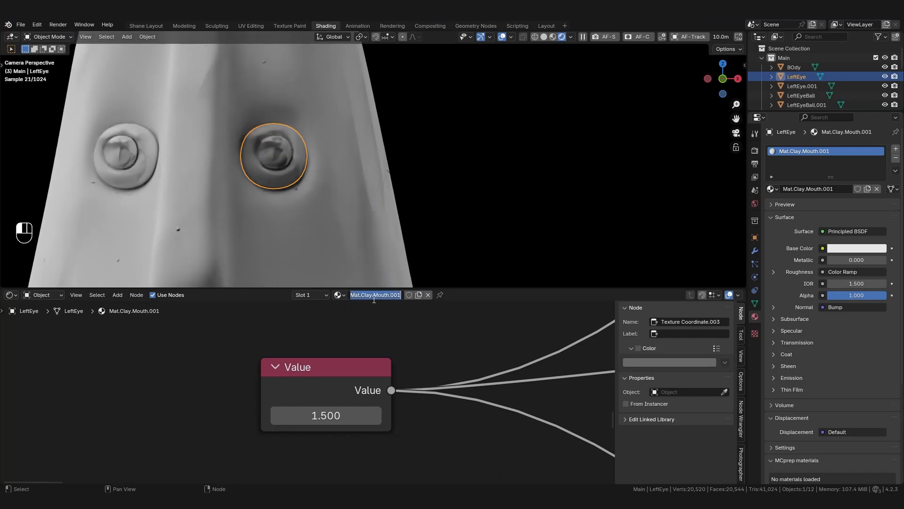
pyautogui.moveTo(374, 296); pyautogui.dragTo(437, 295)
pyautogui.press('BackSpace')
pyautogui.press('BackSpace')
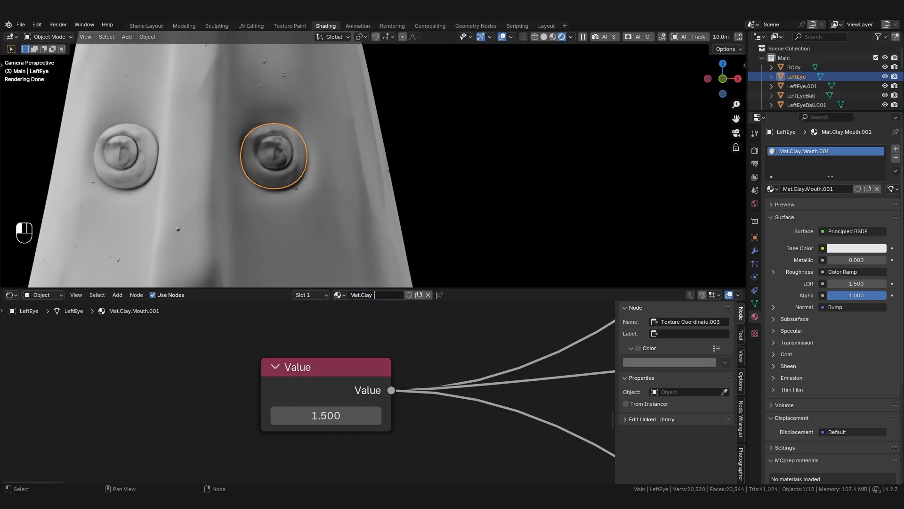
pyautogui.write('EYes')
pyautogui.press('Left')
pyautogui.press('Left')
pyautogui.press('BackSpace')
pyautogui.write('y')
pyautogui.press('Return')
# - Select both eyeballs and both eyes with LeftEye active and copy Mat.Clay Eyes to all of them
pyautogui.scroll(-3, 273, 405)
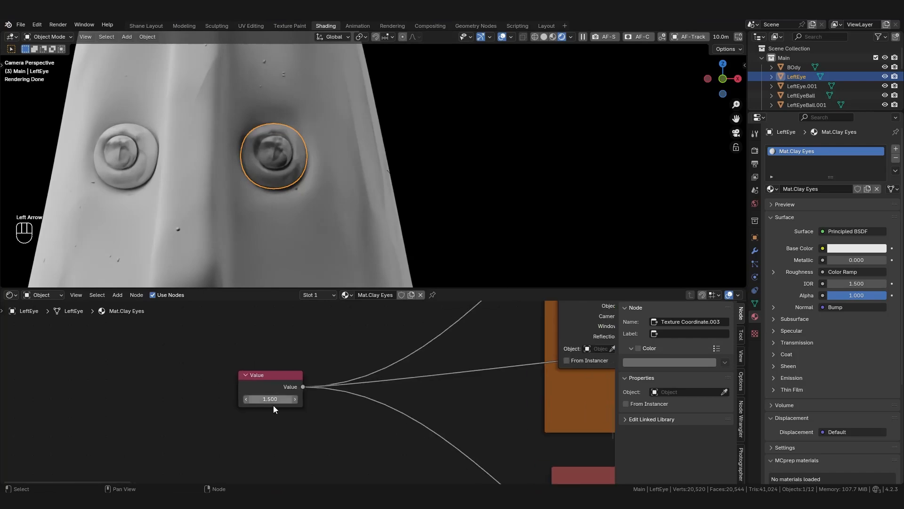
pyautogui.scroll(4, 272, 404)
pyautogui.click(269, 163)
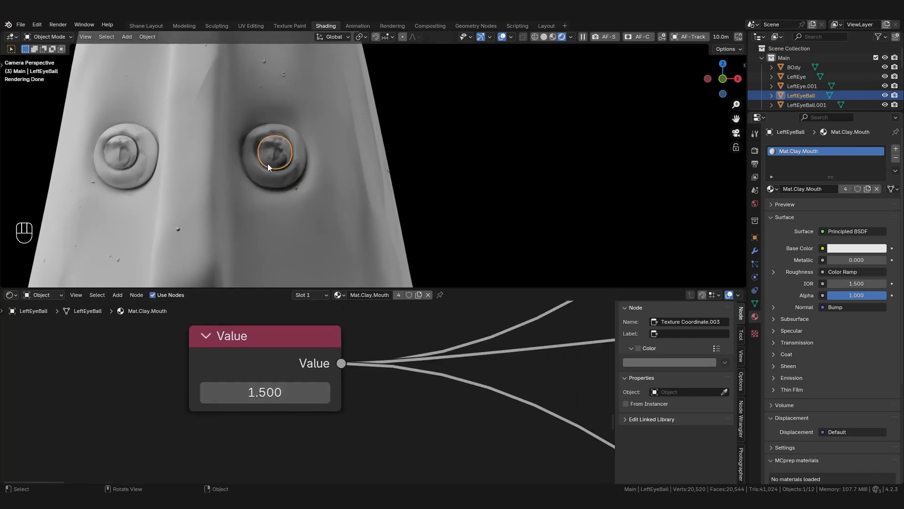
pyautogui.keyDown('shift'); pyautogui.click(124, 150); pyautogui.keyUp('shift')
pyautogui.keyDown('shift'); pyautogui.click(133, 176); pyautogui.keyUp('shift')
pyautogui.keyDown('shift'); pyautogui.click(265, 181); pyautogui.keyUp('shift')
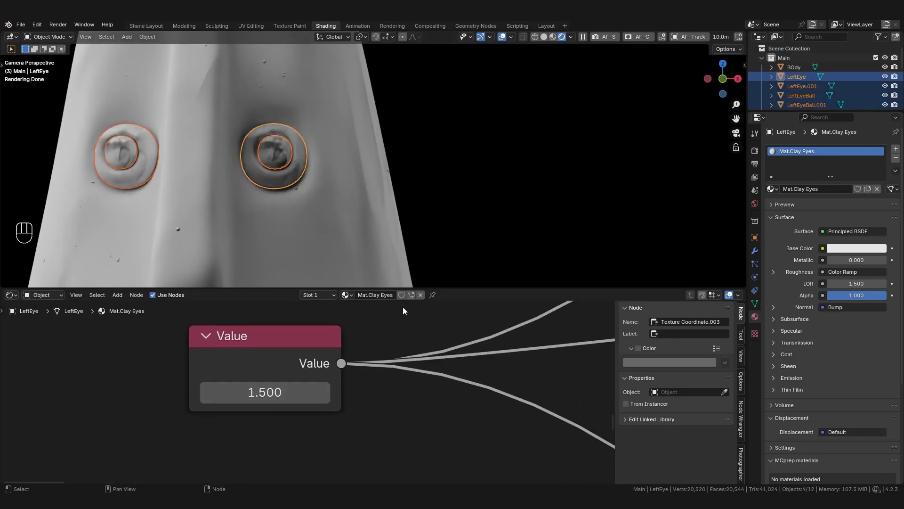
pyautogui.click(895, 170)
pyautogui.click(858, 196)
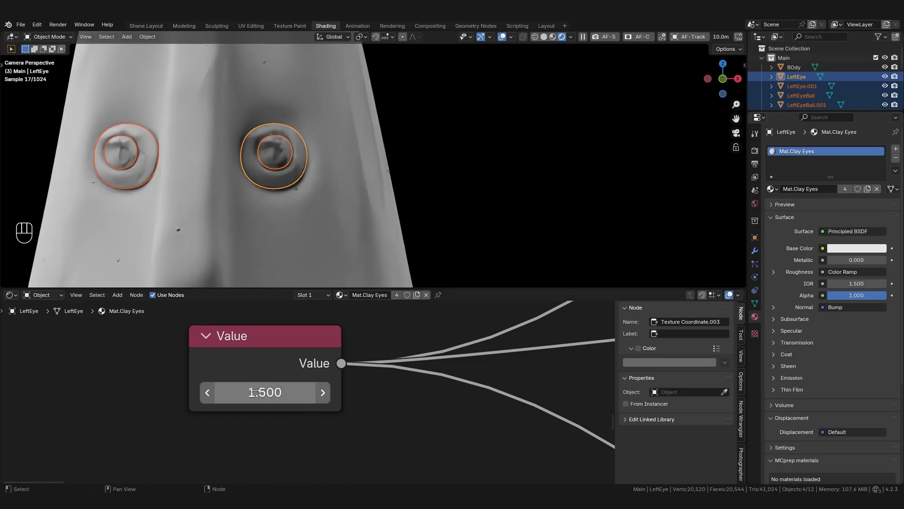
# - Set the shared scale Value node in Mat.Clay Eyes to 0.600 and deselect all objects
pyautogui.click(252, 347)
pyautogui.moveTo(255, 392); pyautogui.dragTo(221, 392)
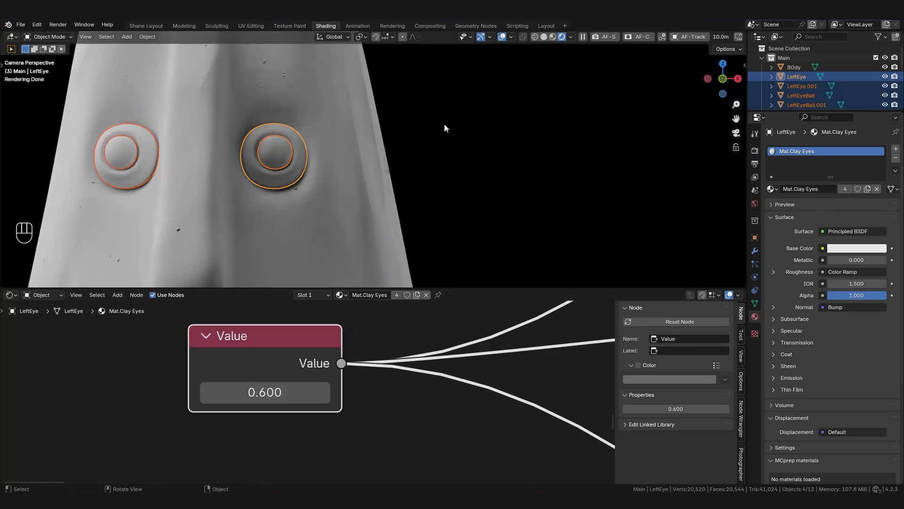
pyautogui.click(444, 124)
pyautogui.scroll(-8, 266, 136)
pyautogui.scroll(-3, 266, 136)
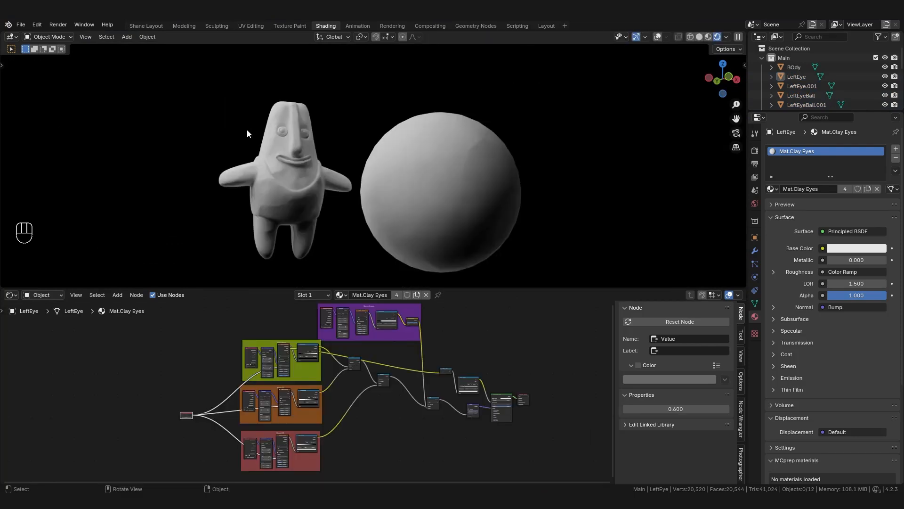